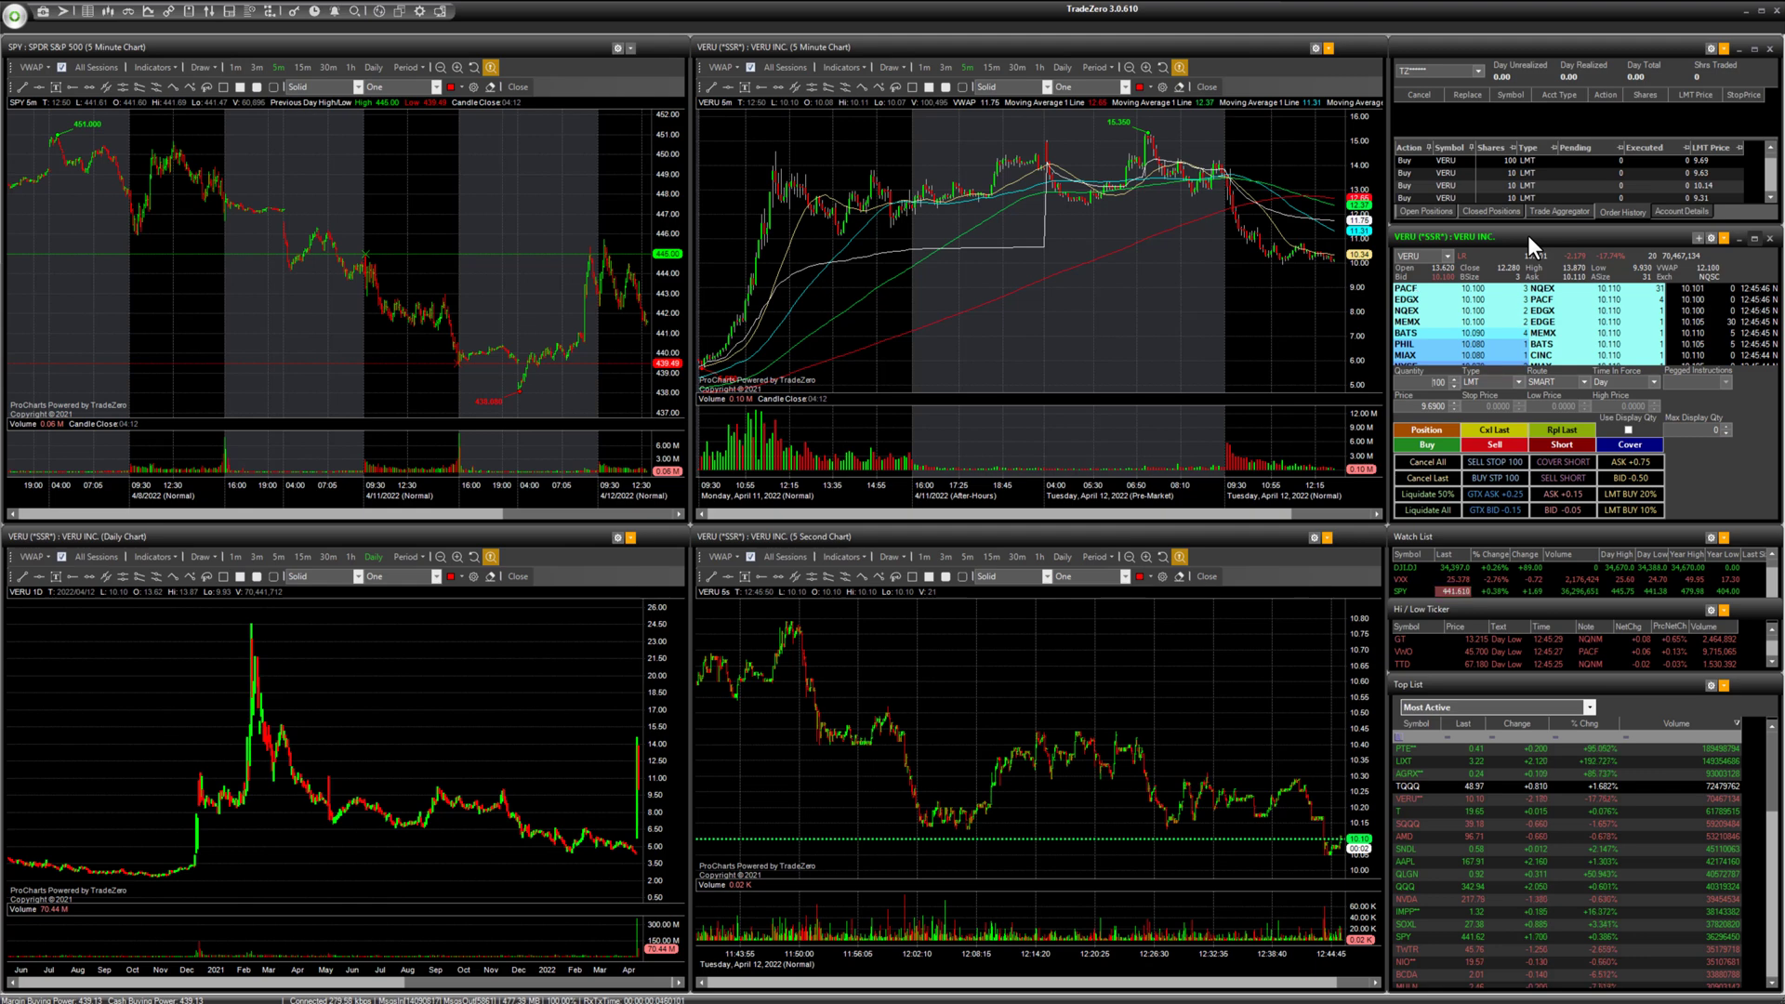
pyautogui.click(1514, 384)
pyautogui.click(1514, 385)
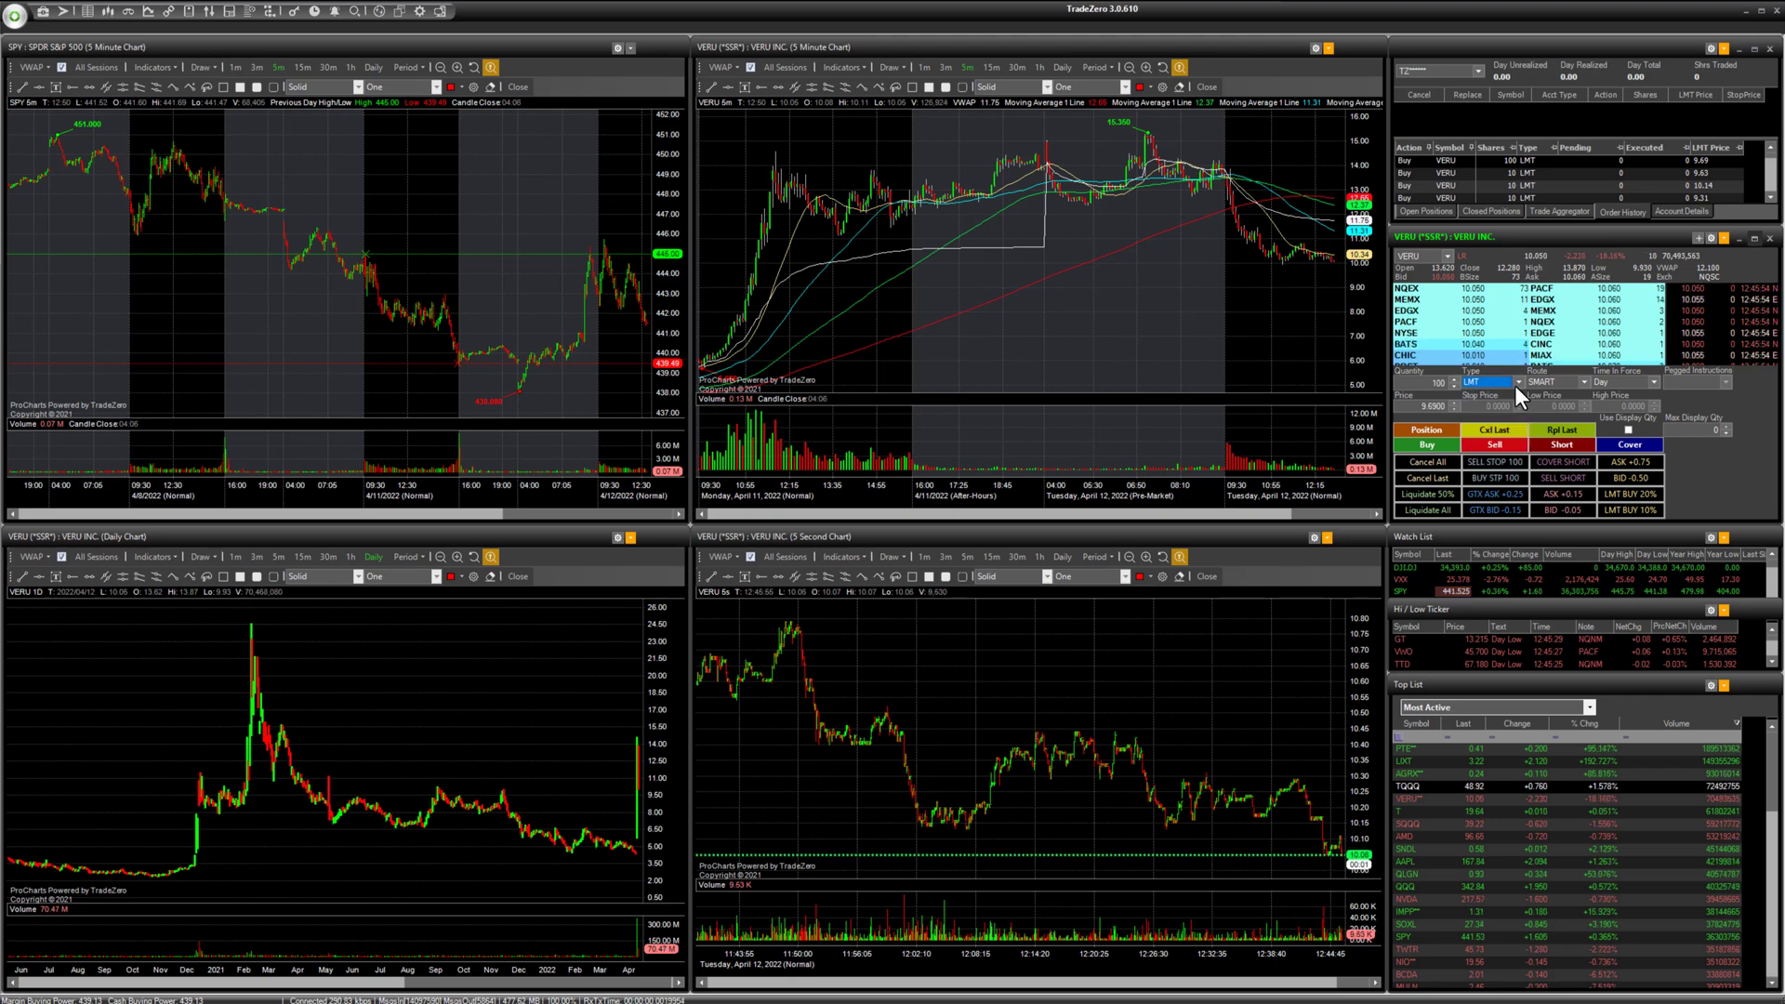
pyautogui.click(1654, 385)
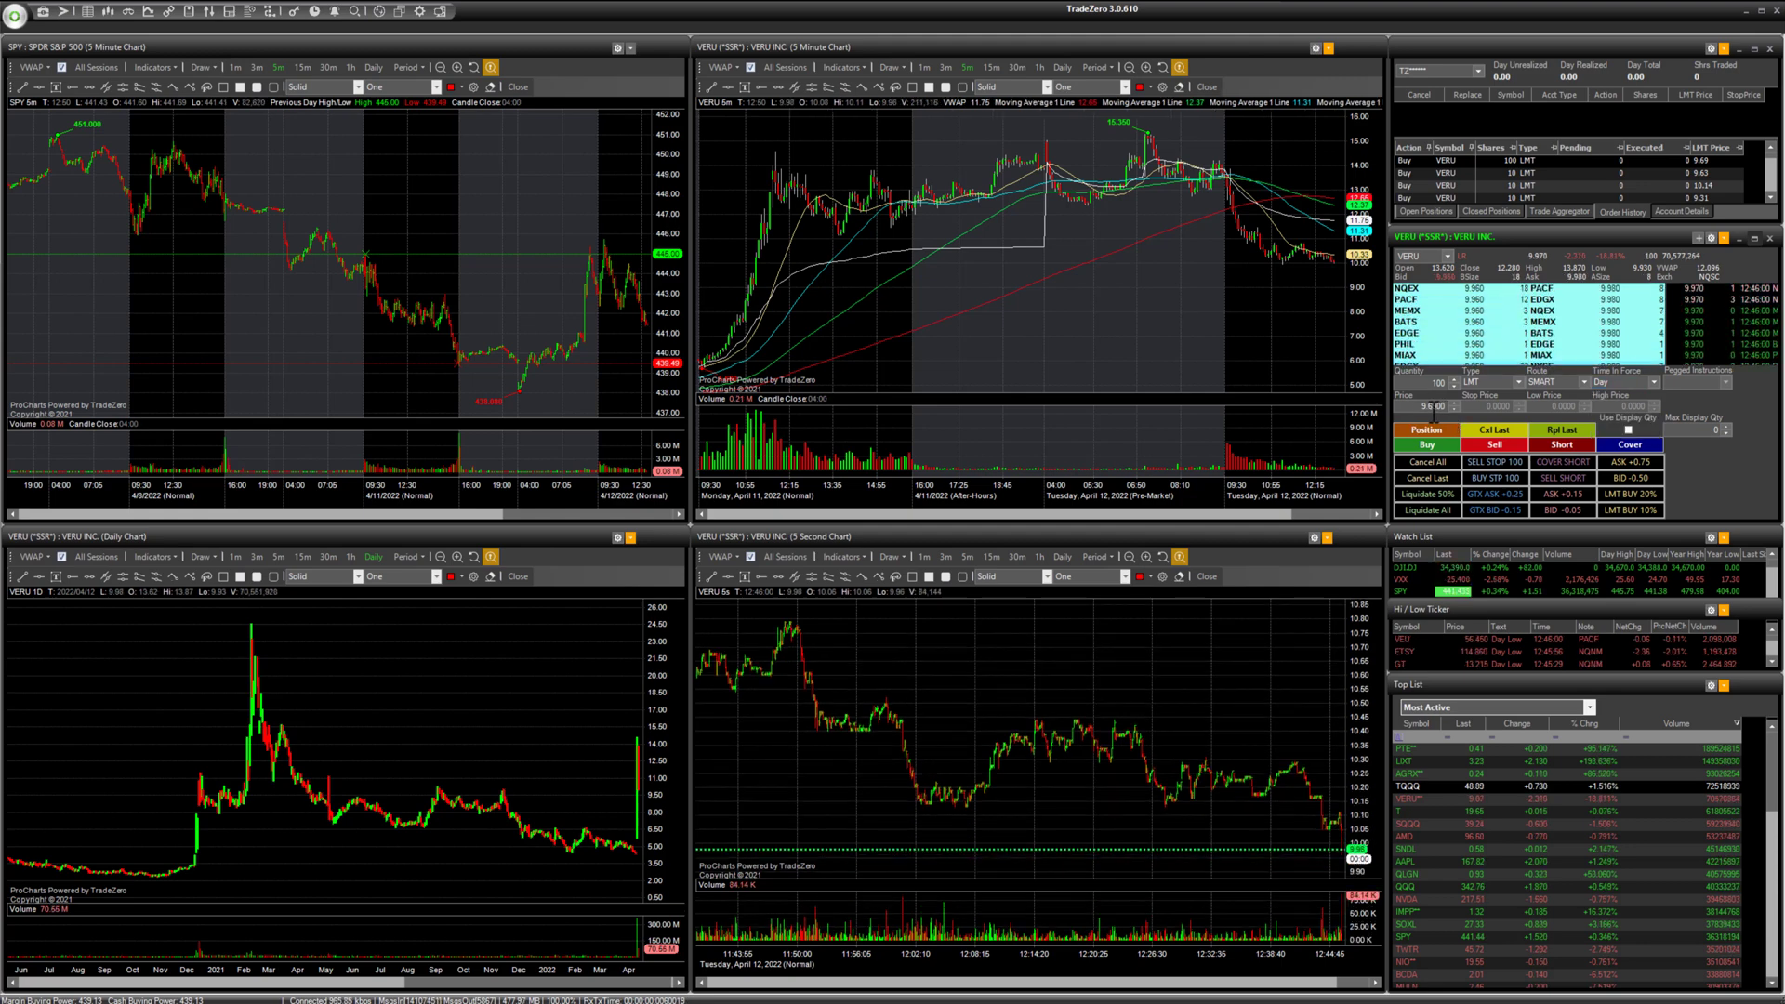
pyautogui.click(1427, 412)
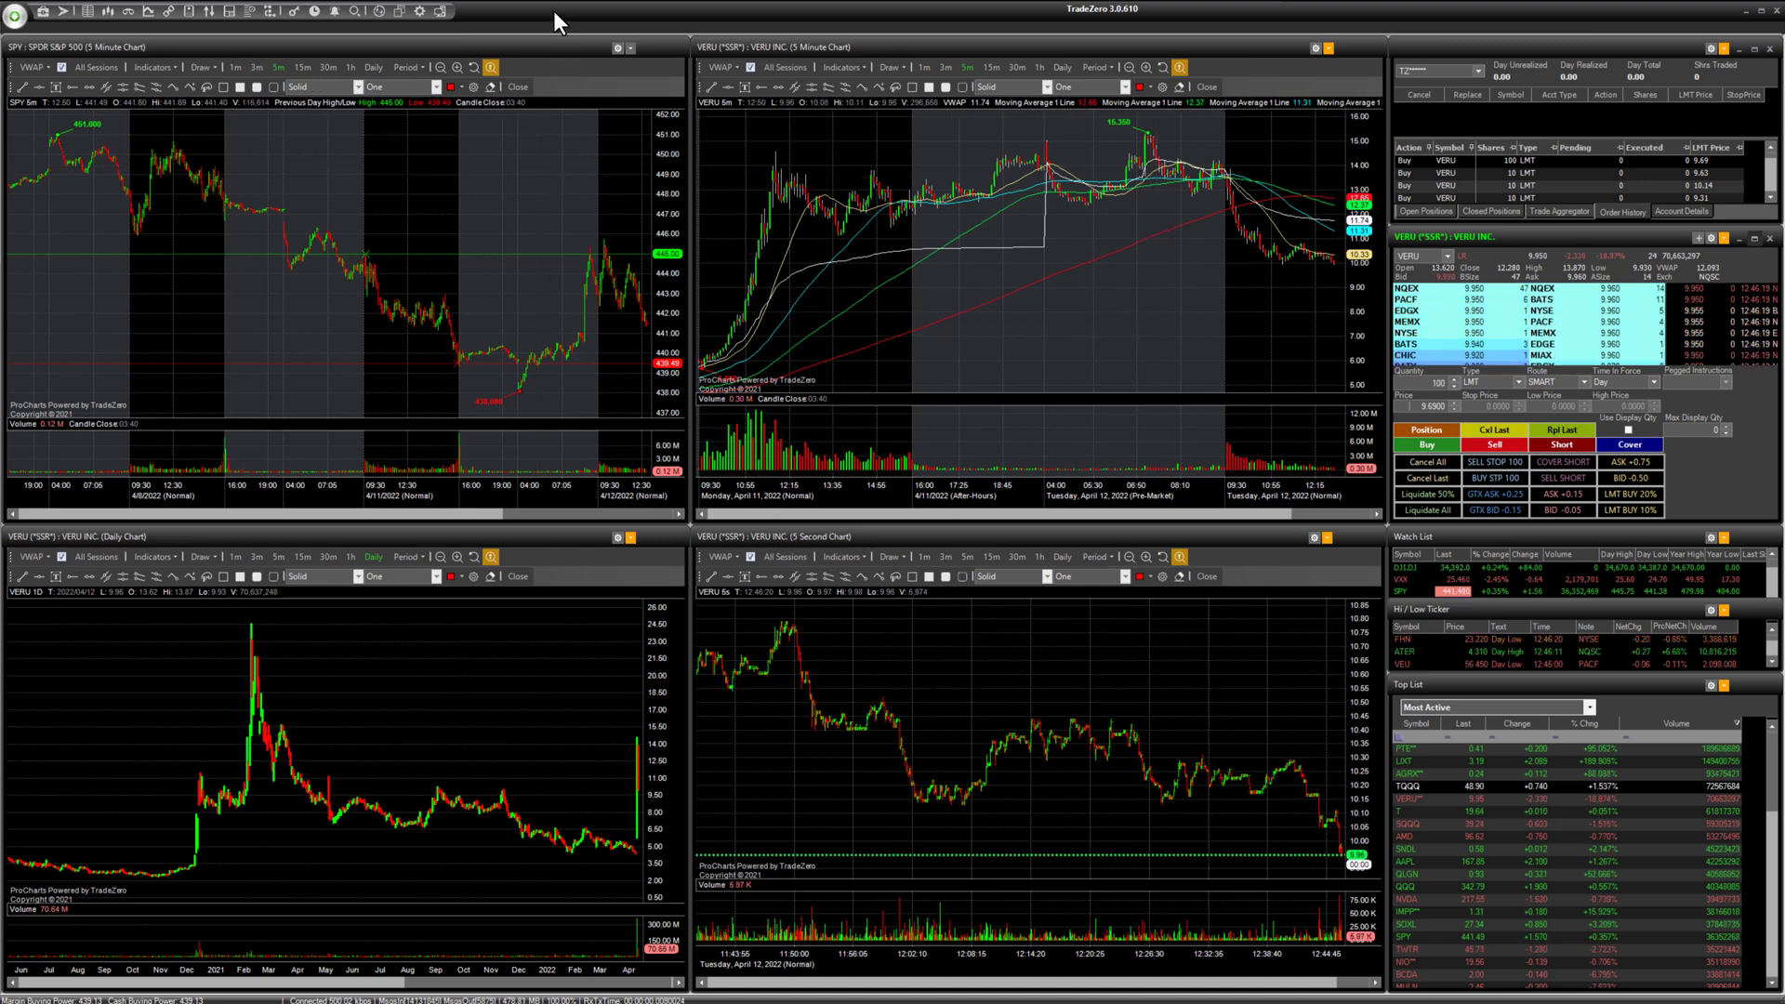
# Step: Open the hotkeys configuration and review the HotKey Deck layout, returning to the HotKey Buttons setup
pyautogui.click(294, 9)
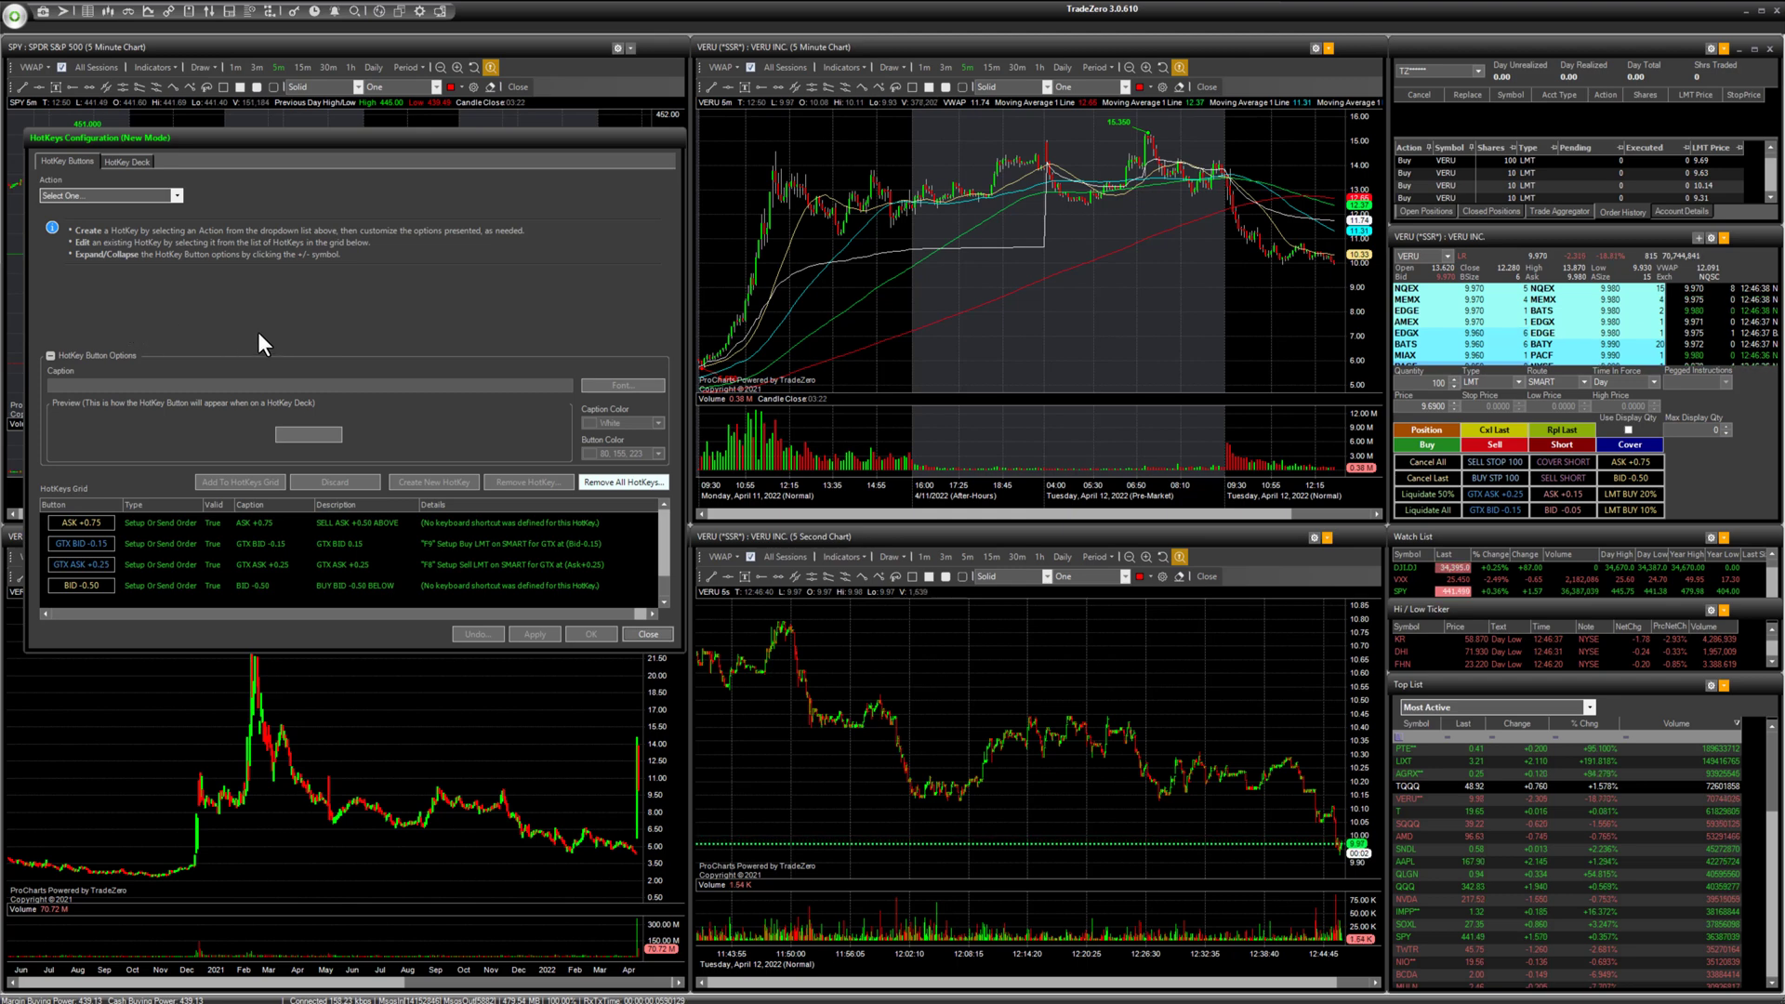
pyautogui.click(137, 164)
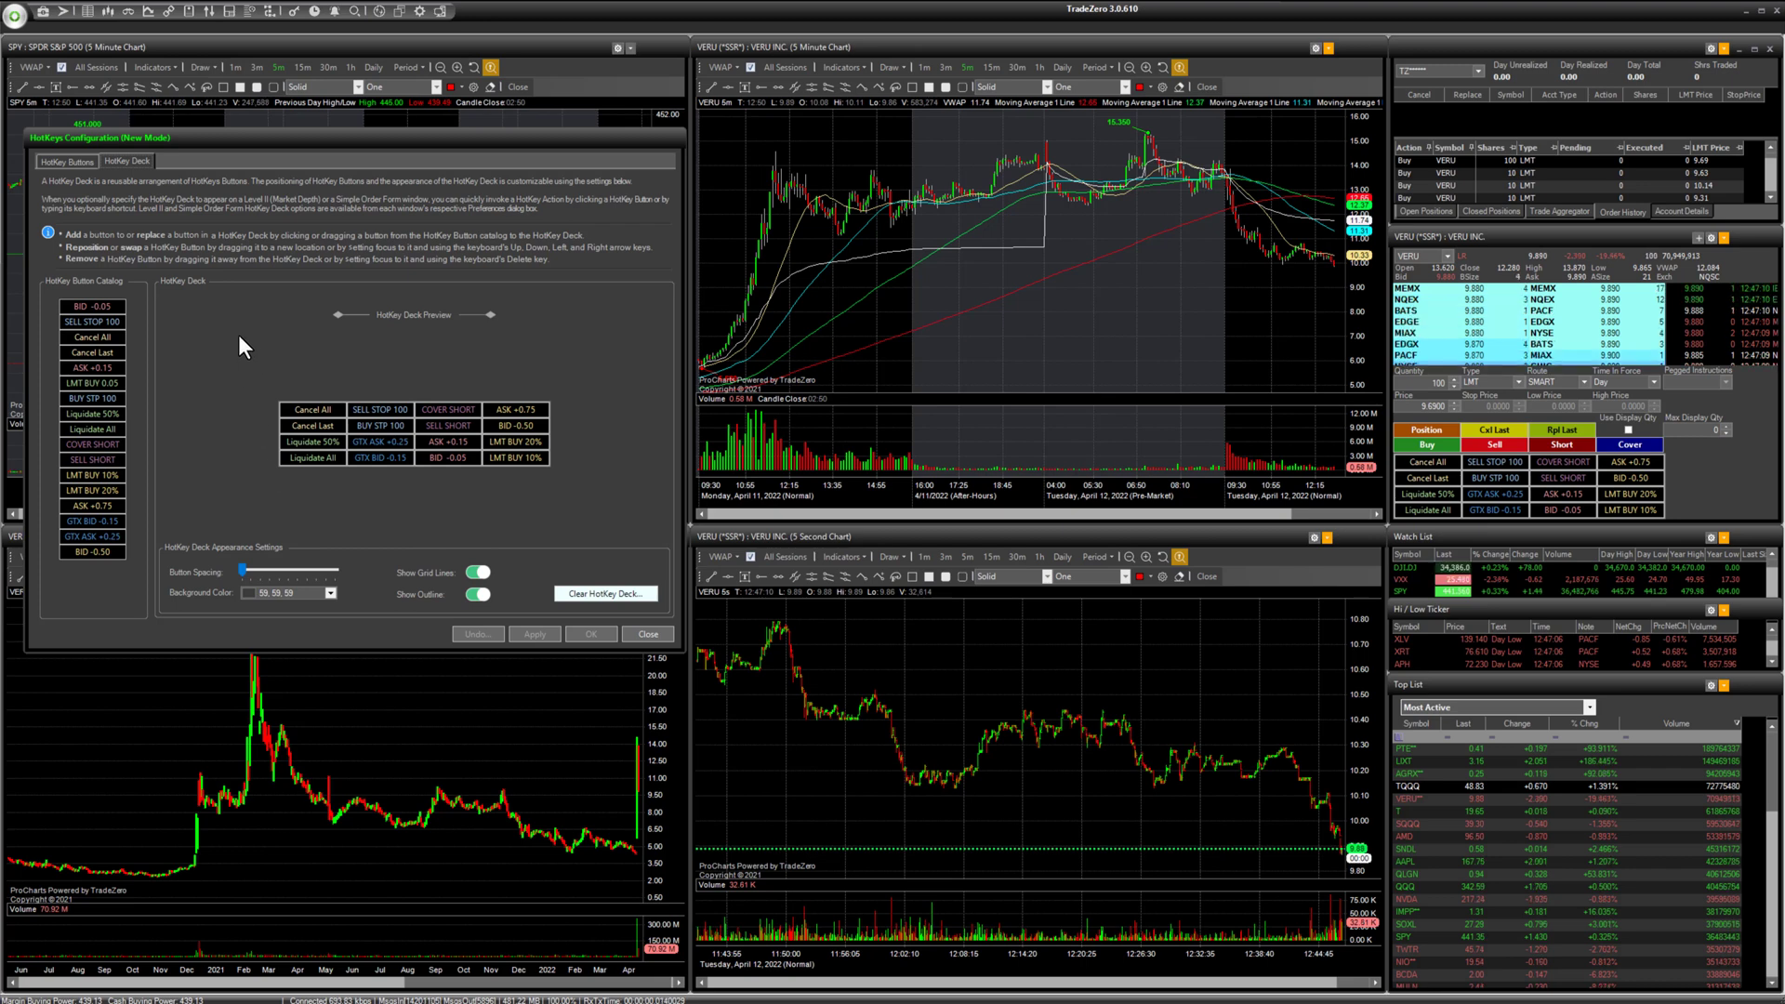
pyautogui.click(78, 164)
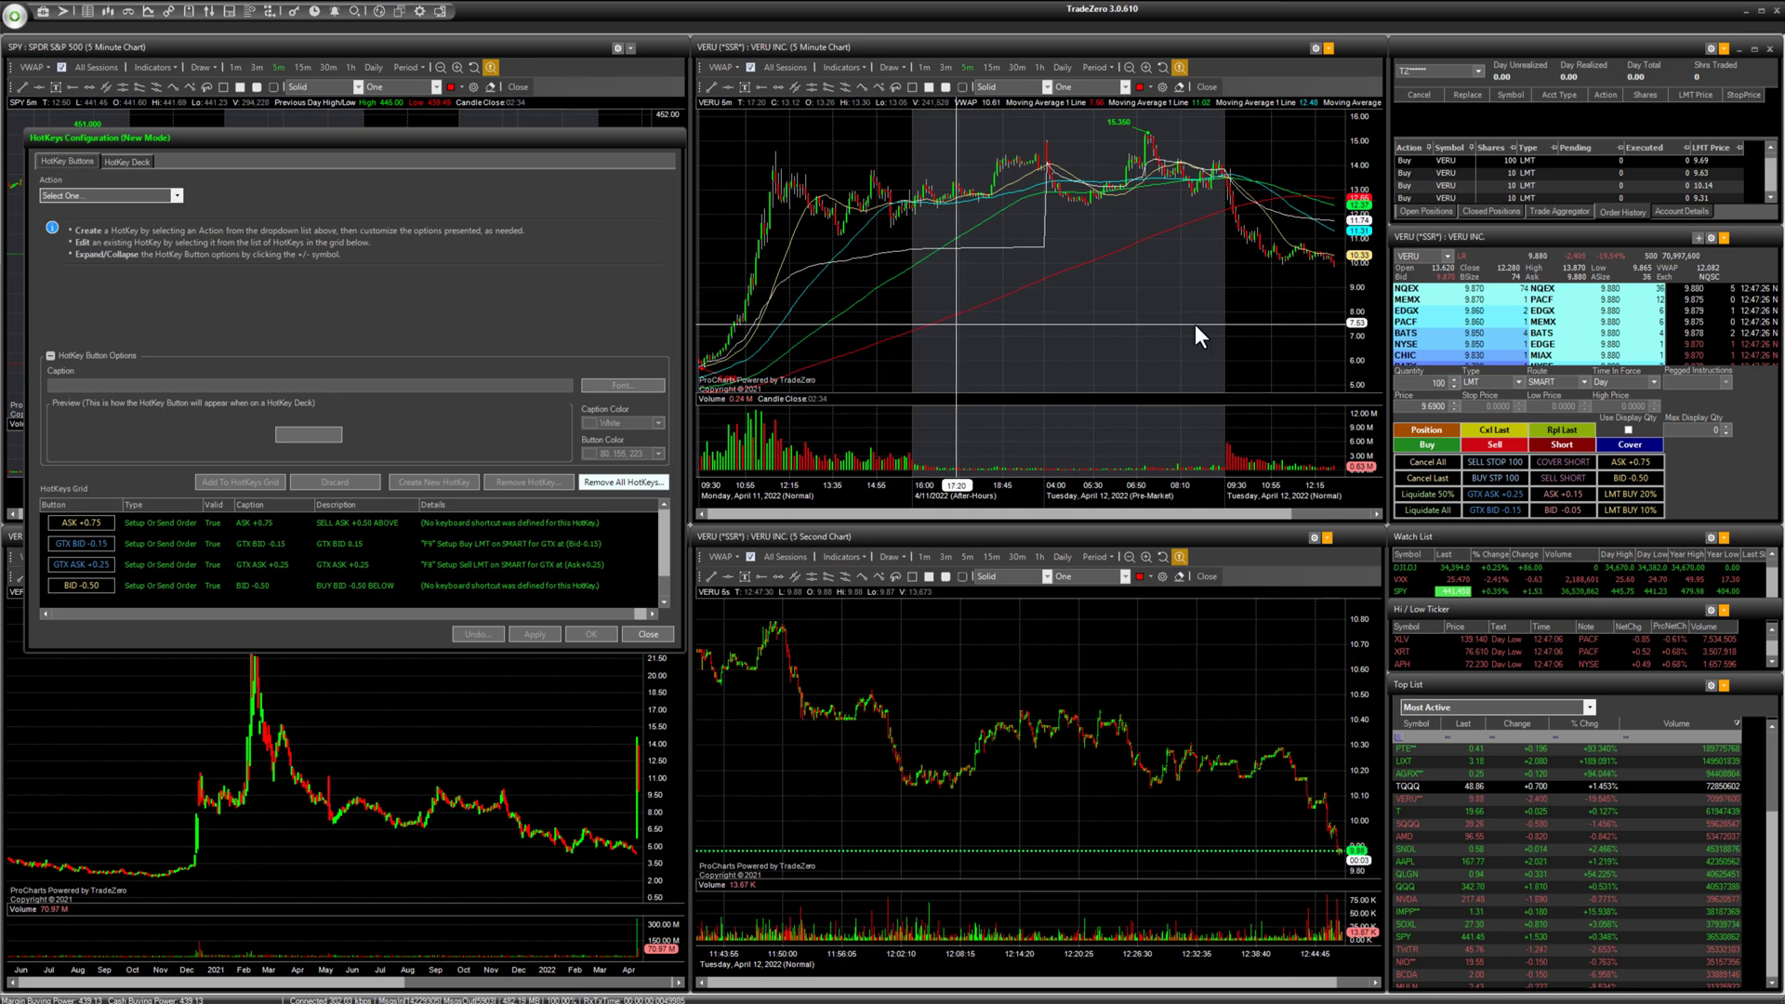
pyautogui.click(1603, 238)
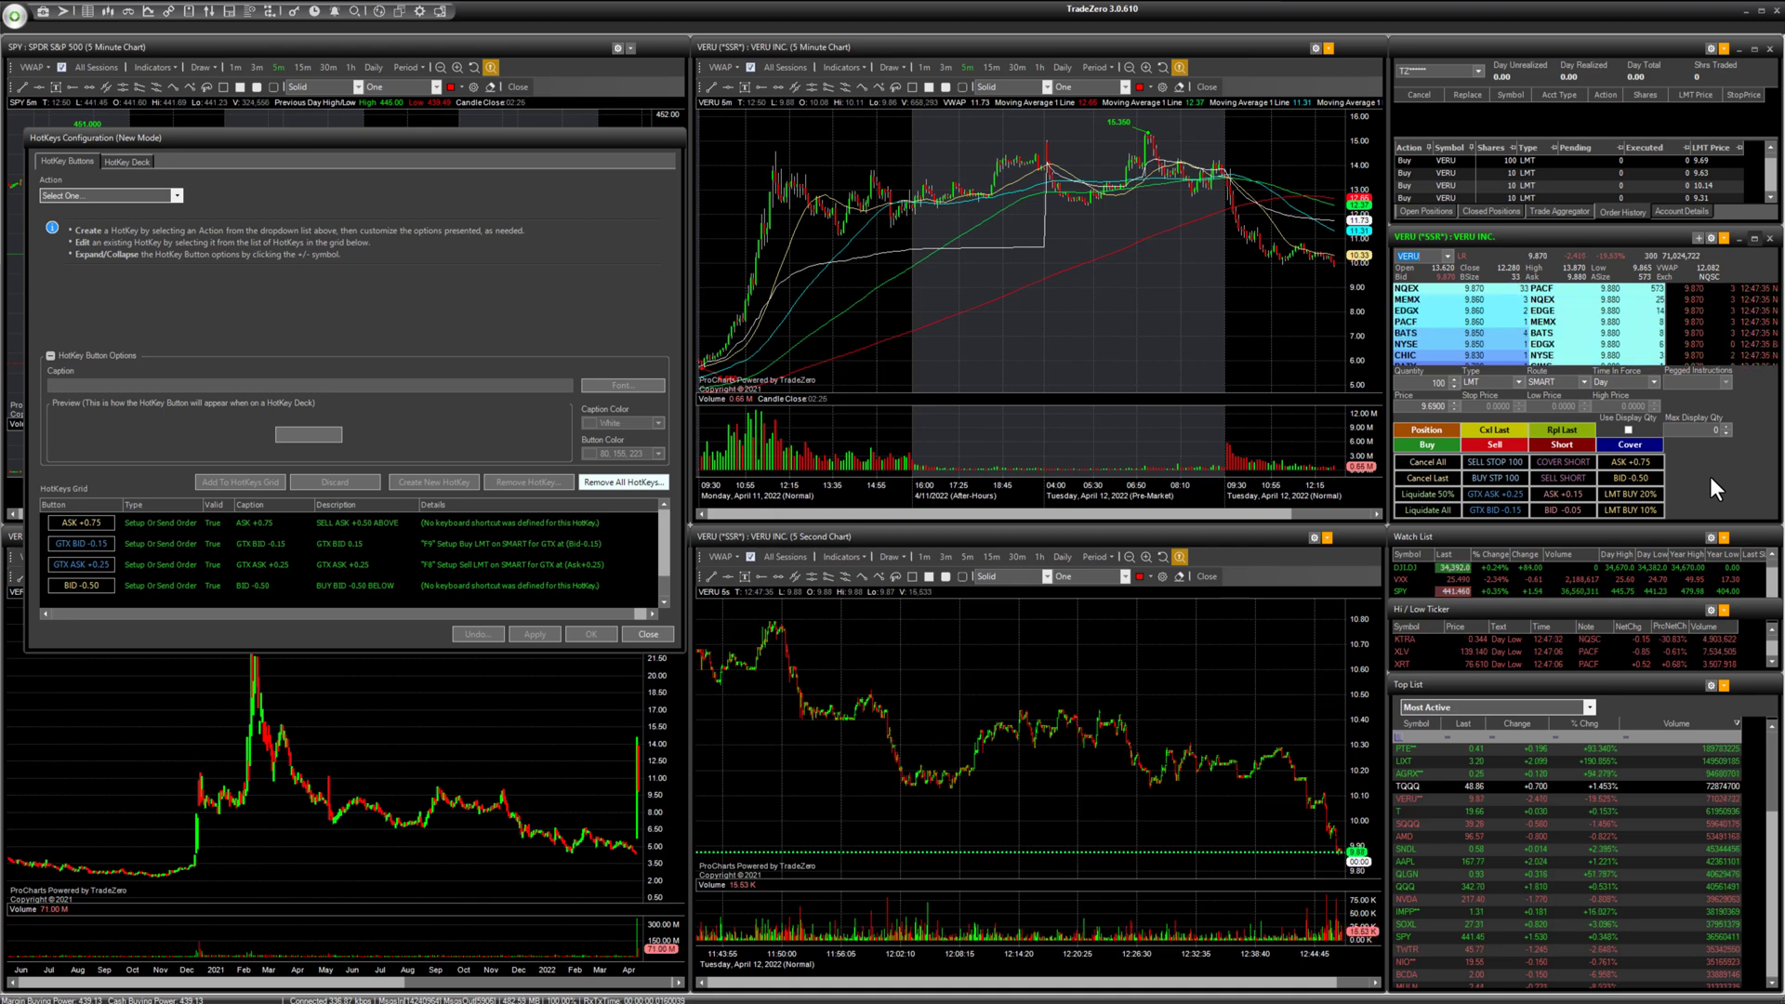
pyautogui.click(512, 286)
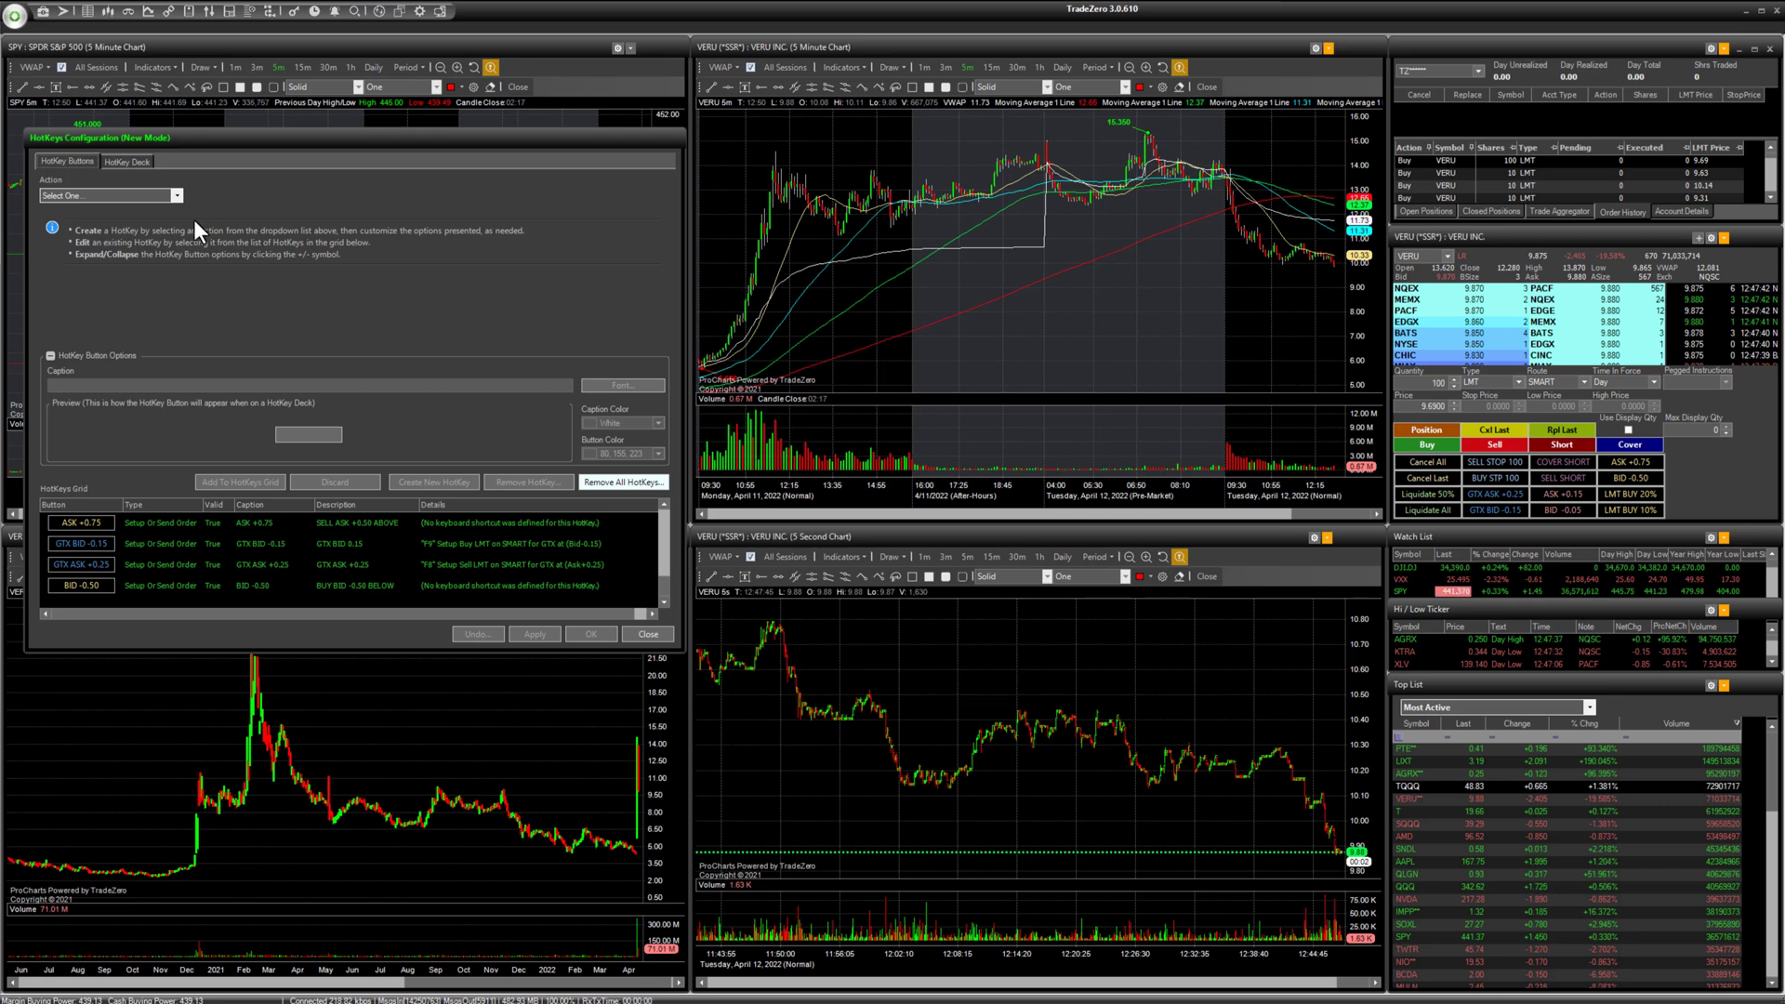
# Step: Try the All Orders Action hotkey type with the confirmation prompt turned off, and review its order selection options
pyautogui.click(176, 196)
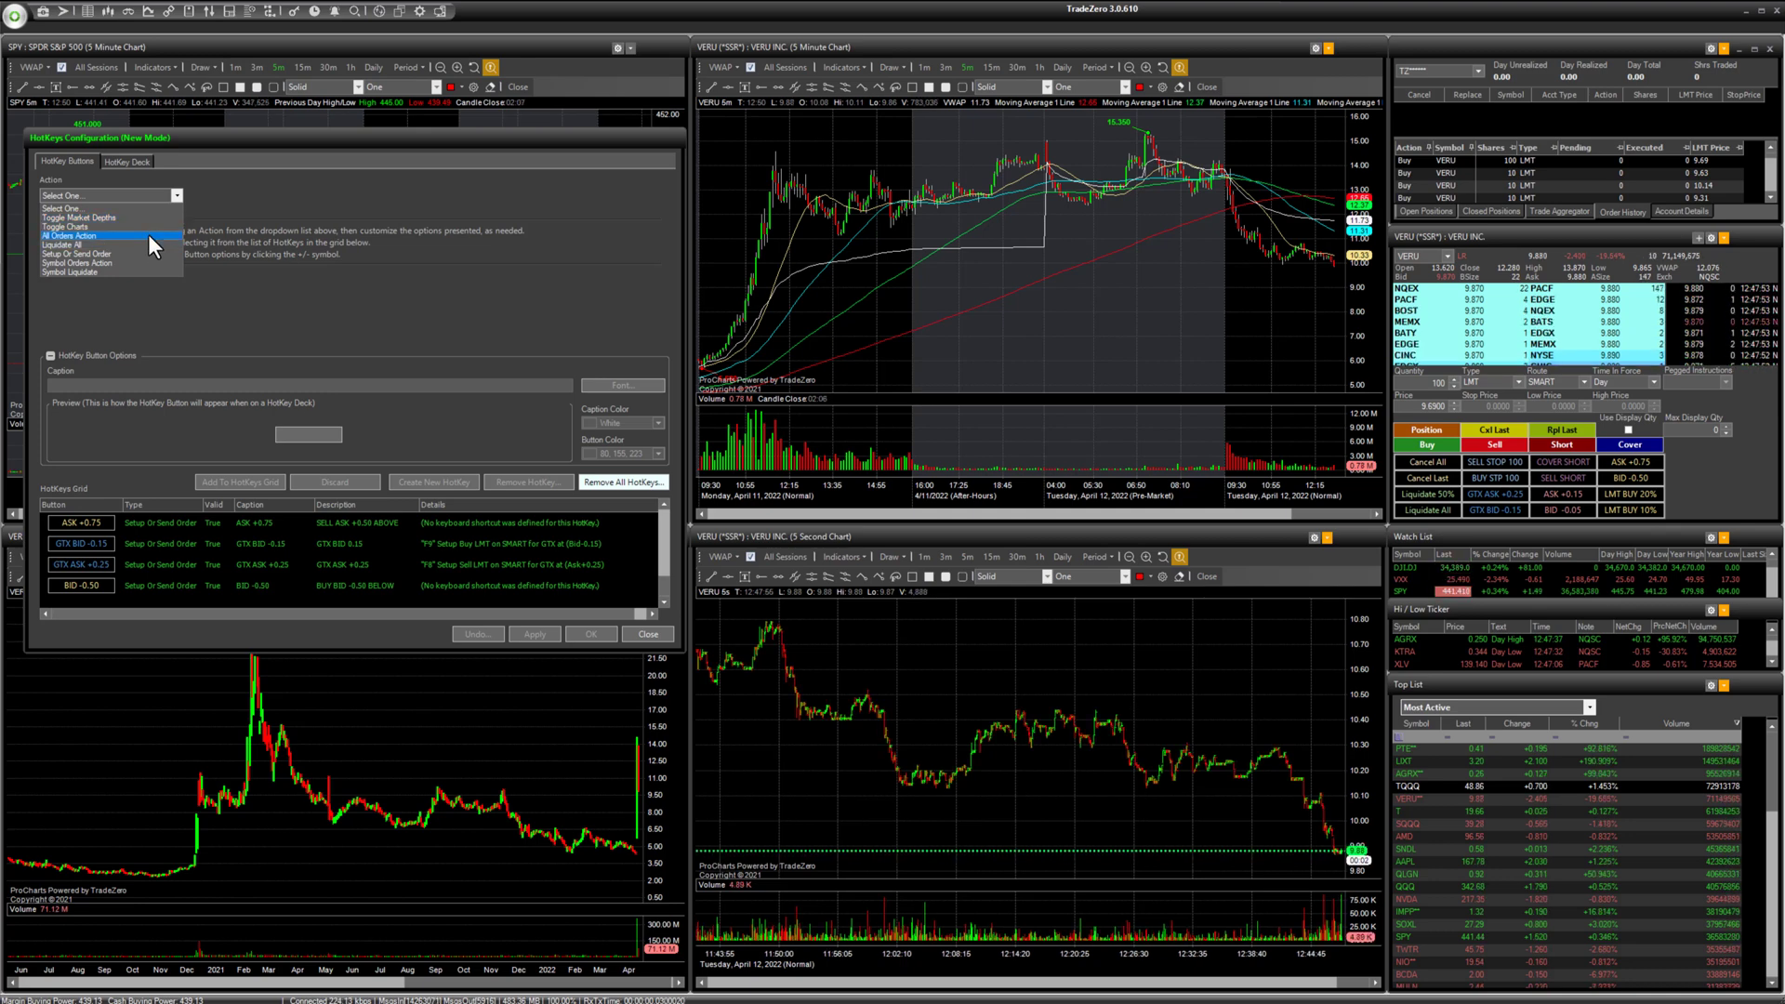
pyautogui.click(148, 234)
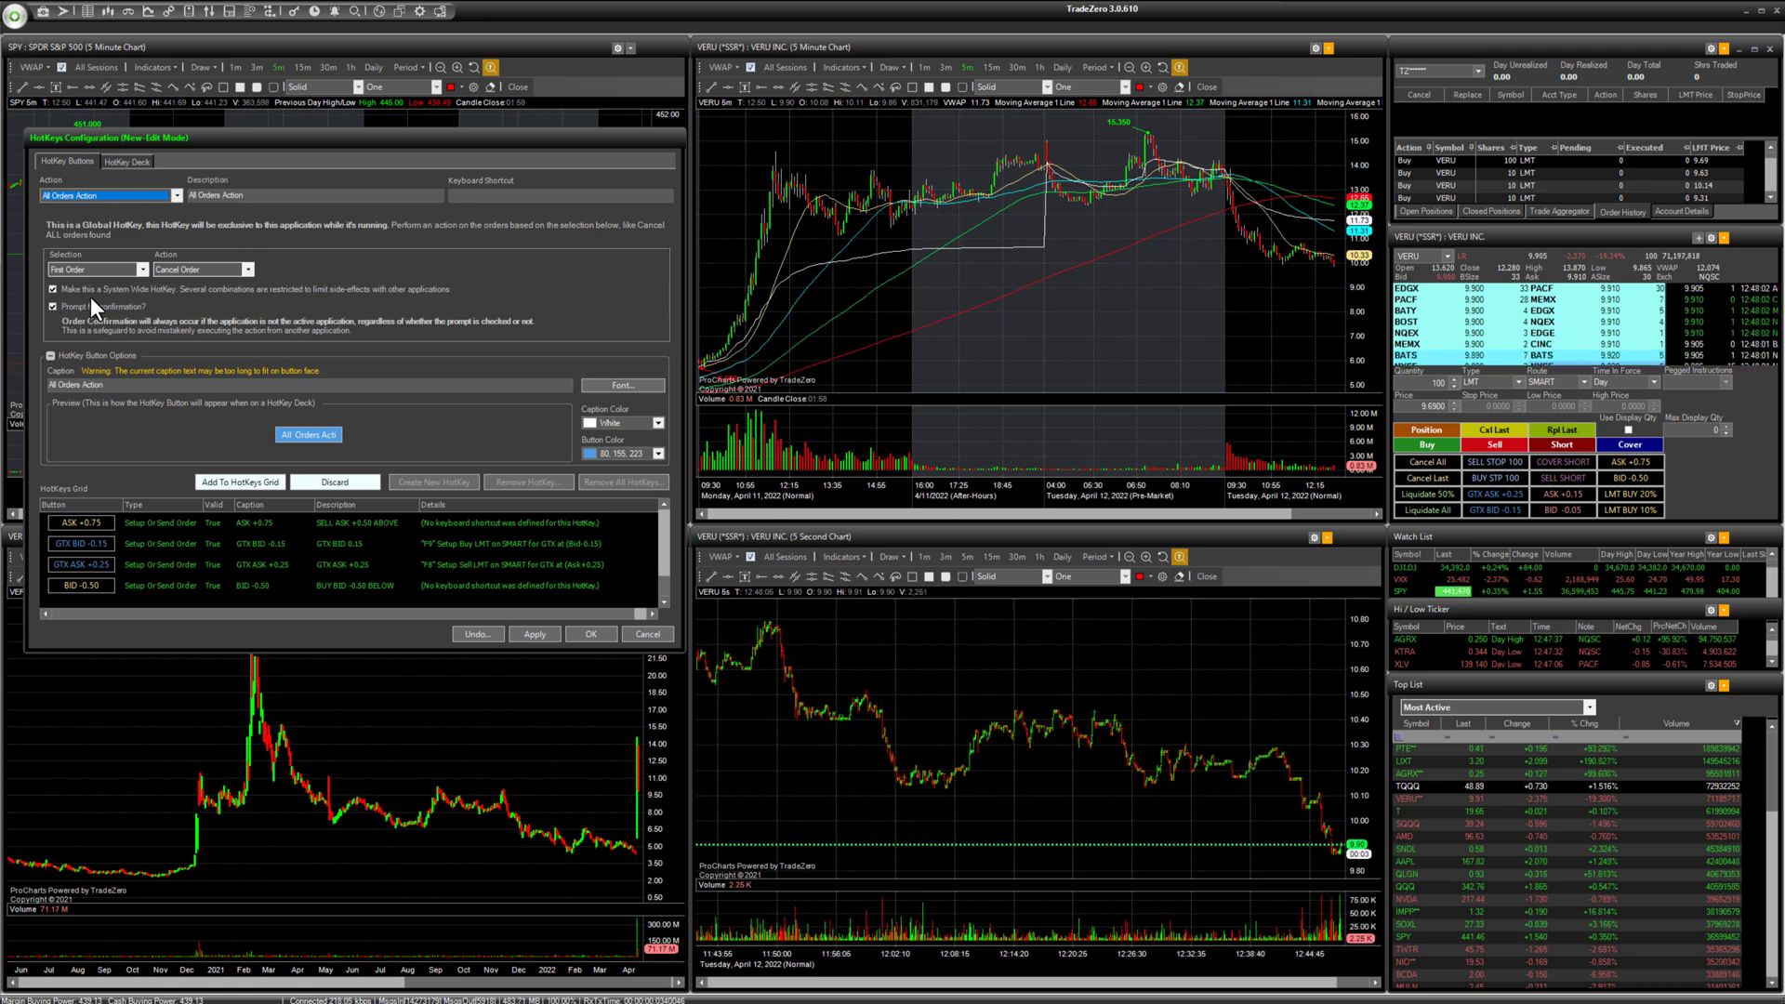
pyautogui.click(53, 306)
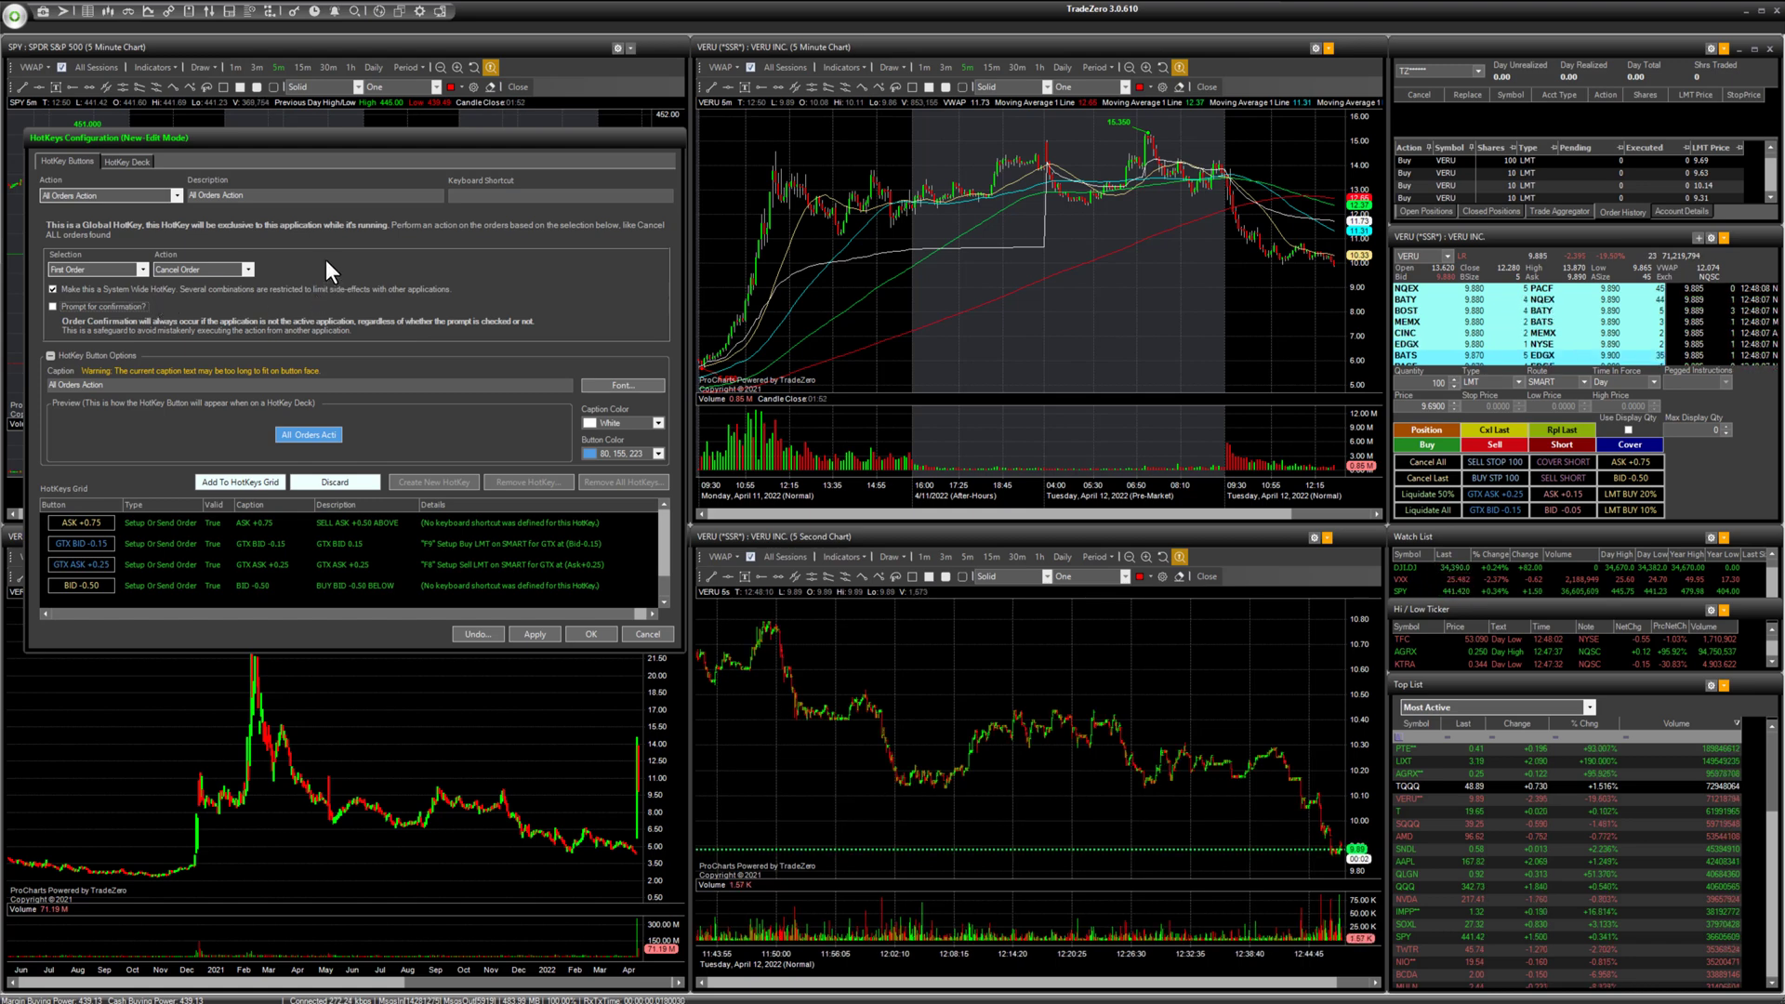
pyautogui.click(144, 269)
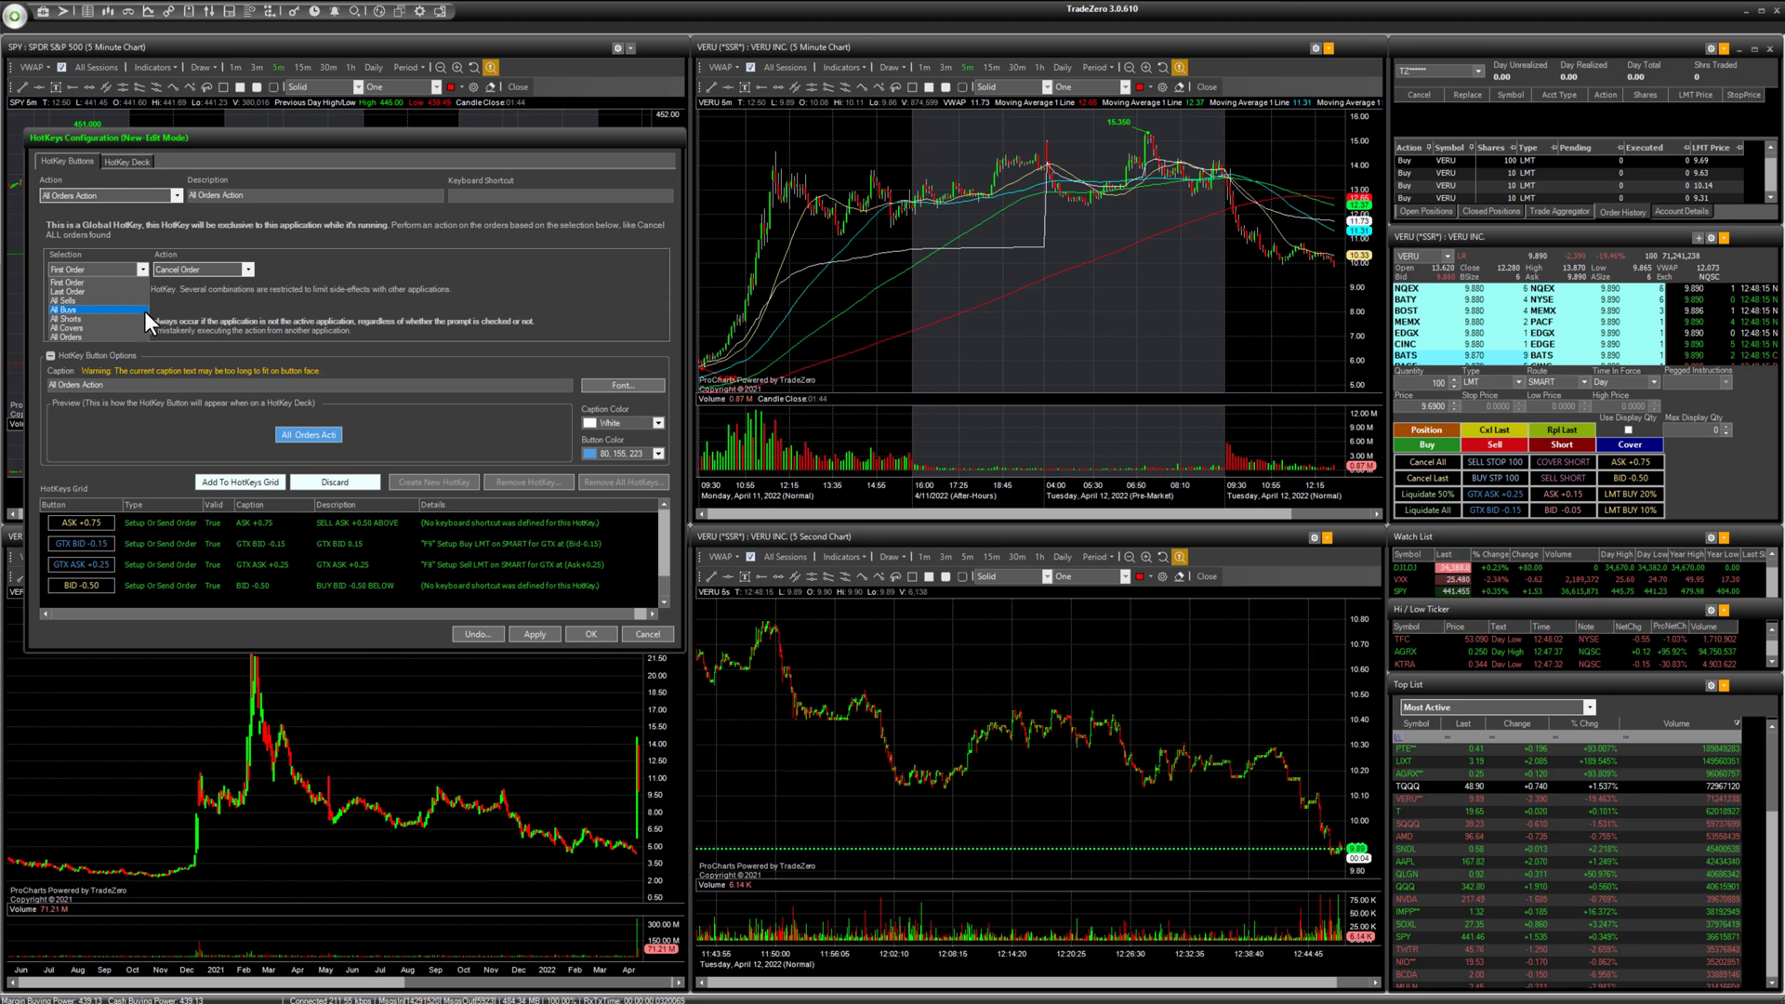
pyautogui.click(316, 270)
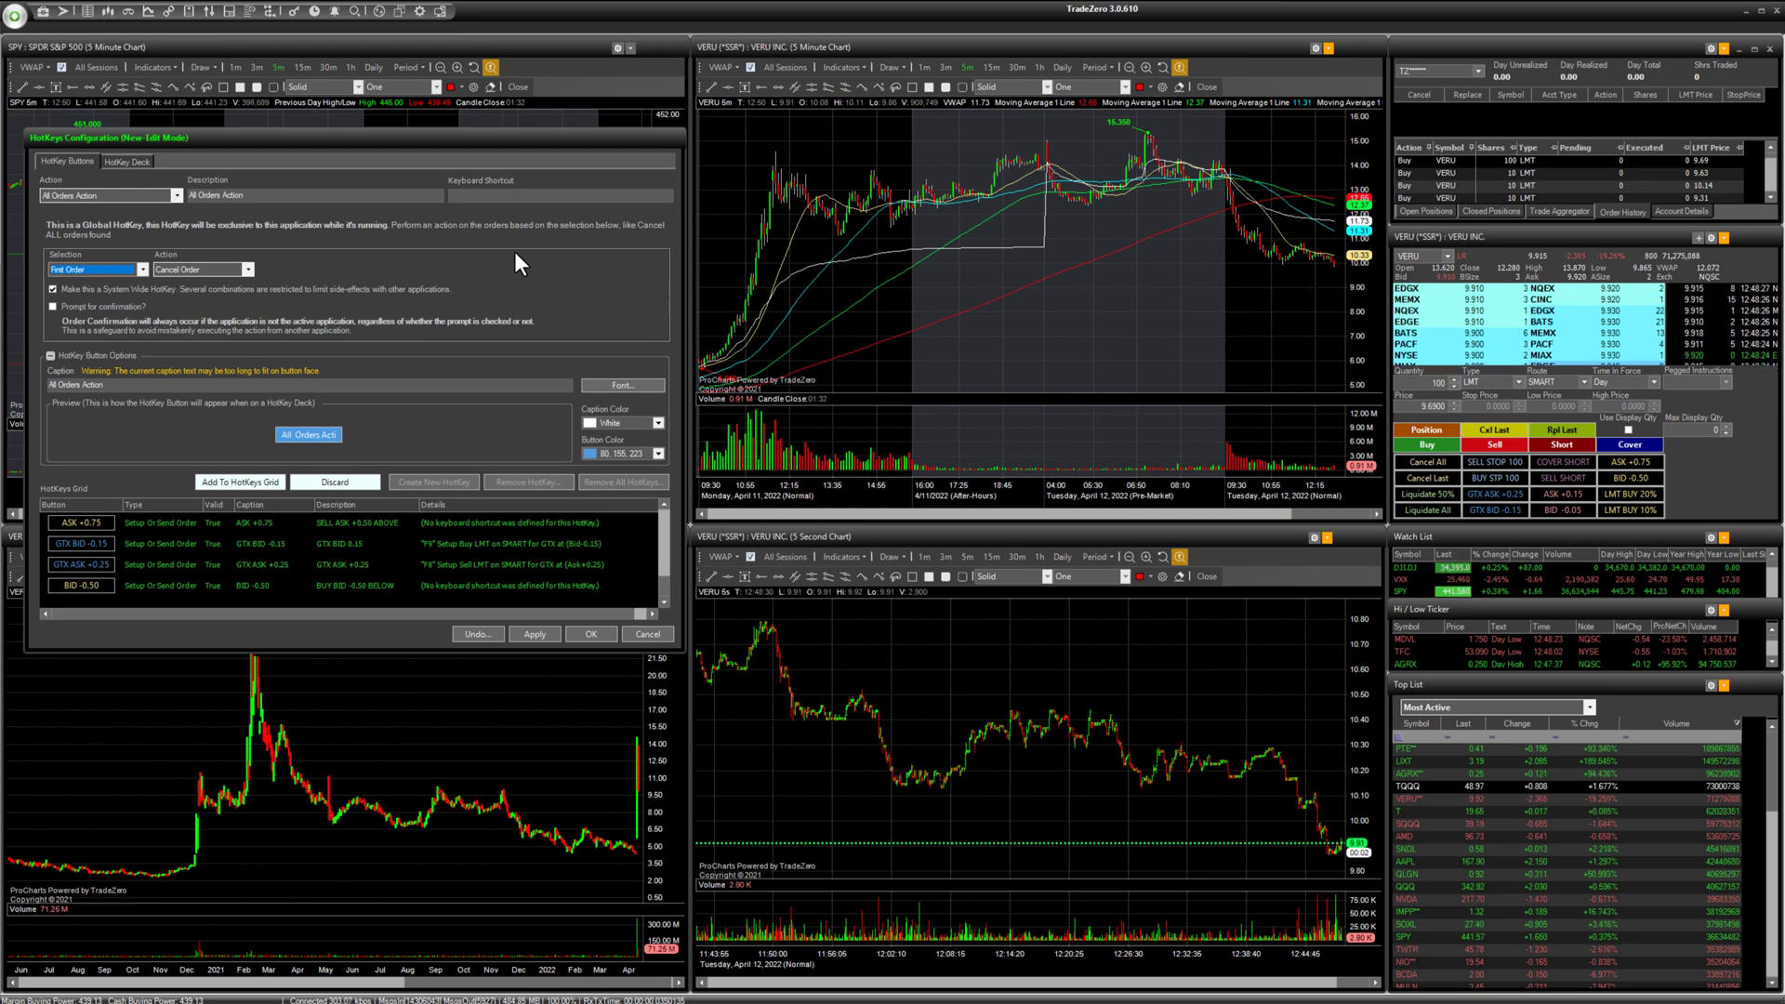
# Step: Switch the hotkey action to Symbol Orders Action and review its order selection options for the active symbol
pyautogui.click(177, 197)
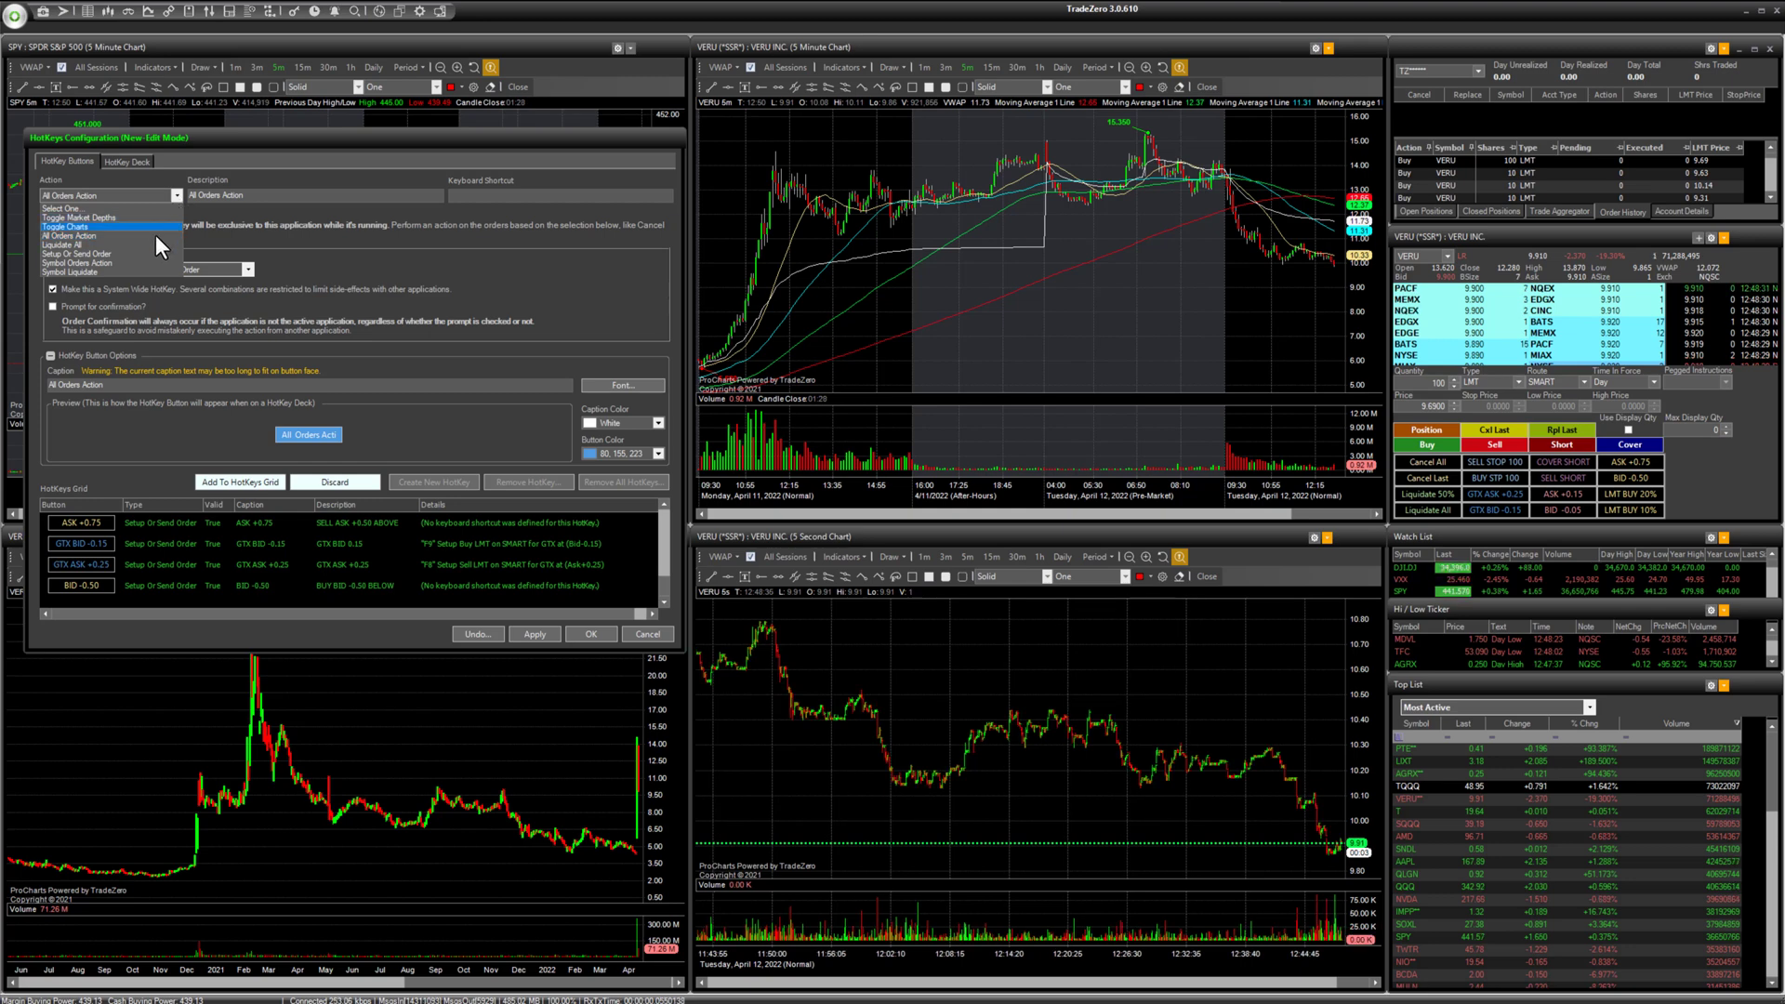
pyautogui.click(147, 262)
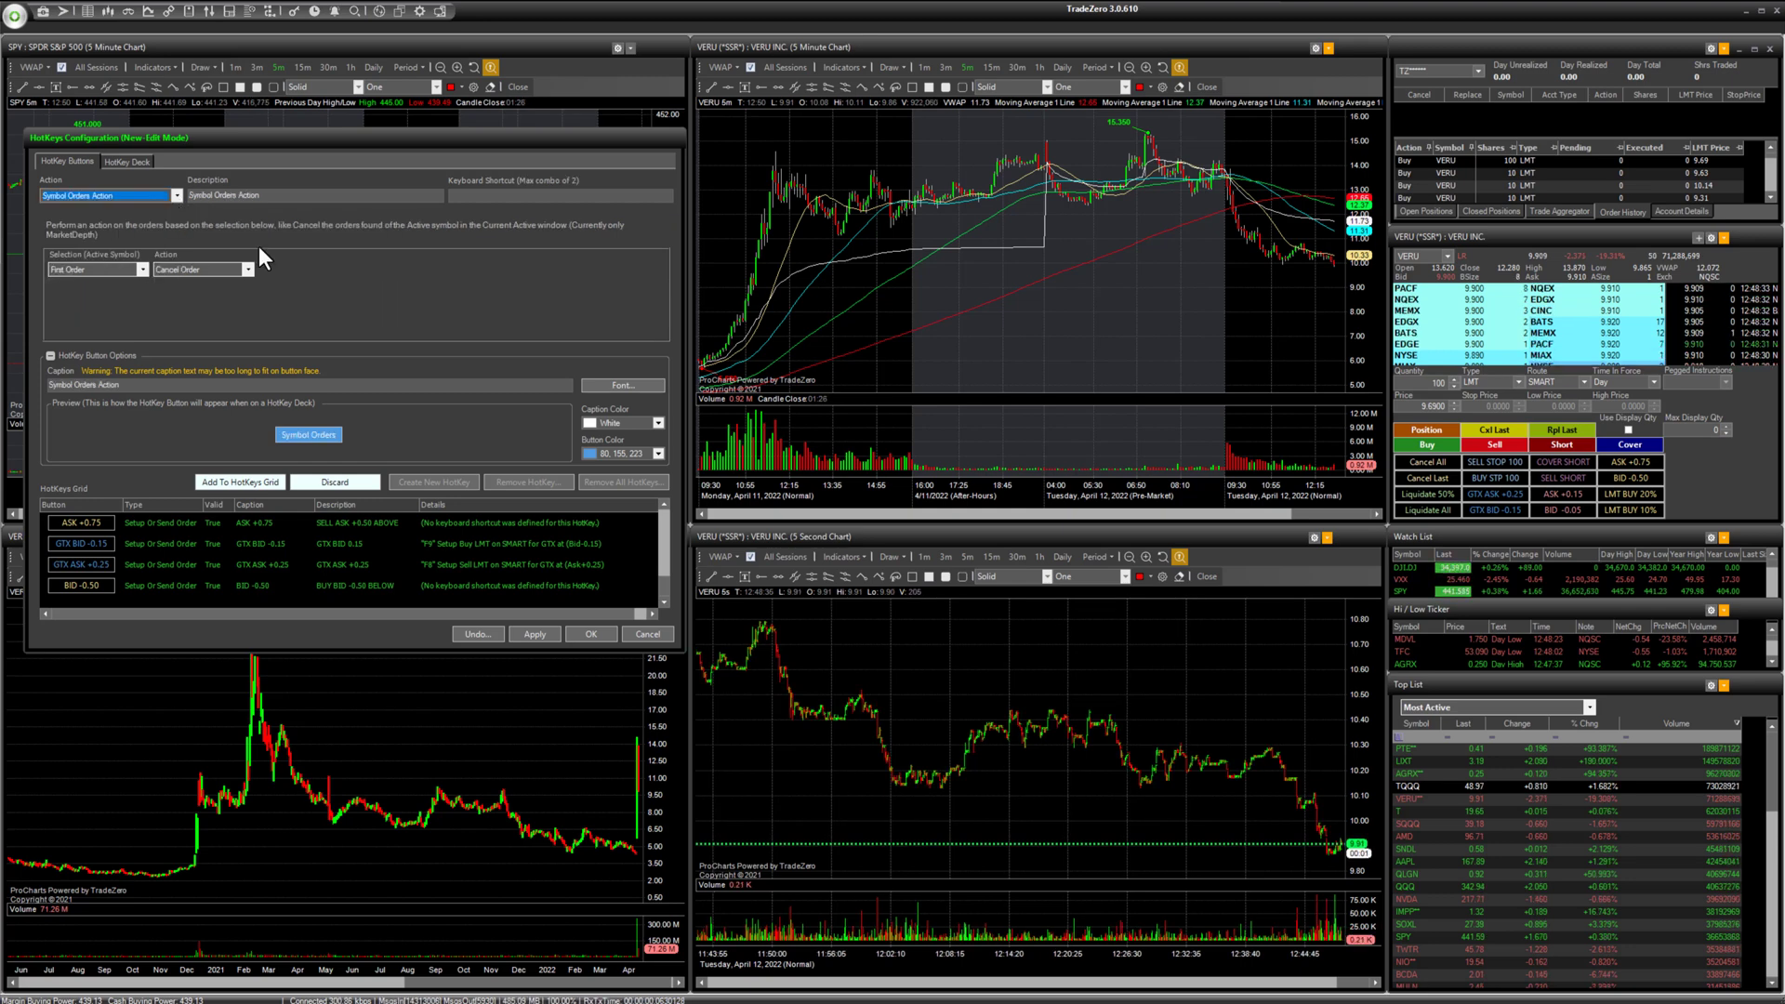
pyautogui.click(141, 269)
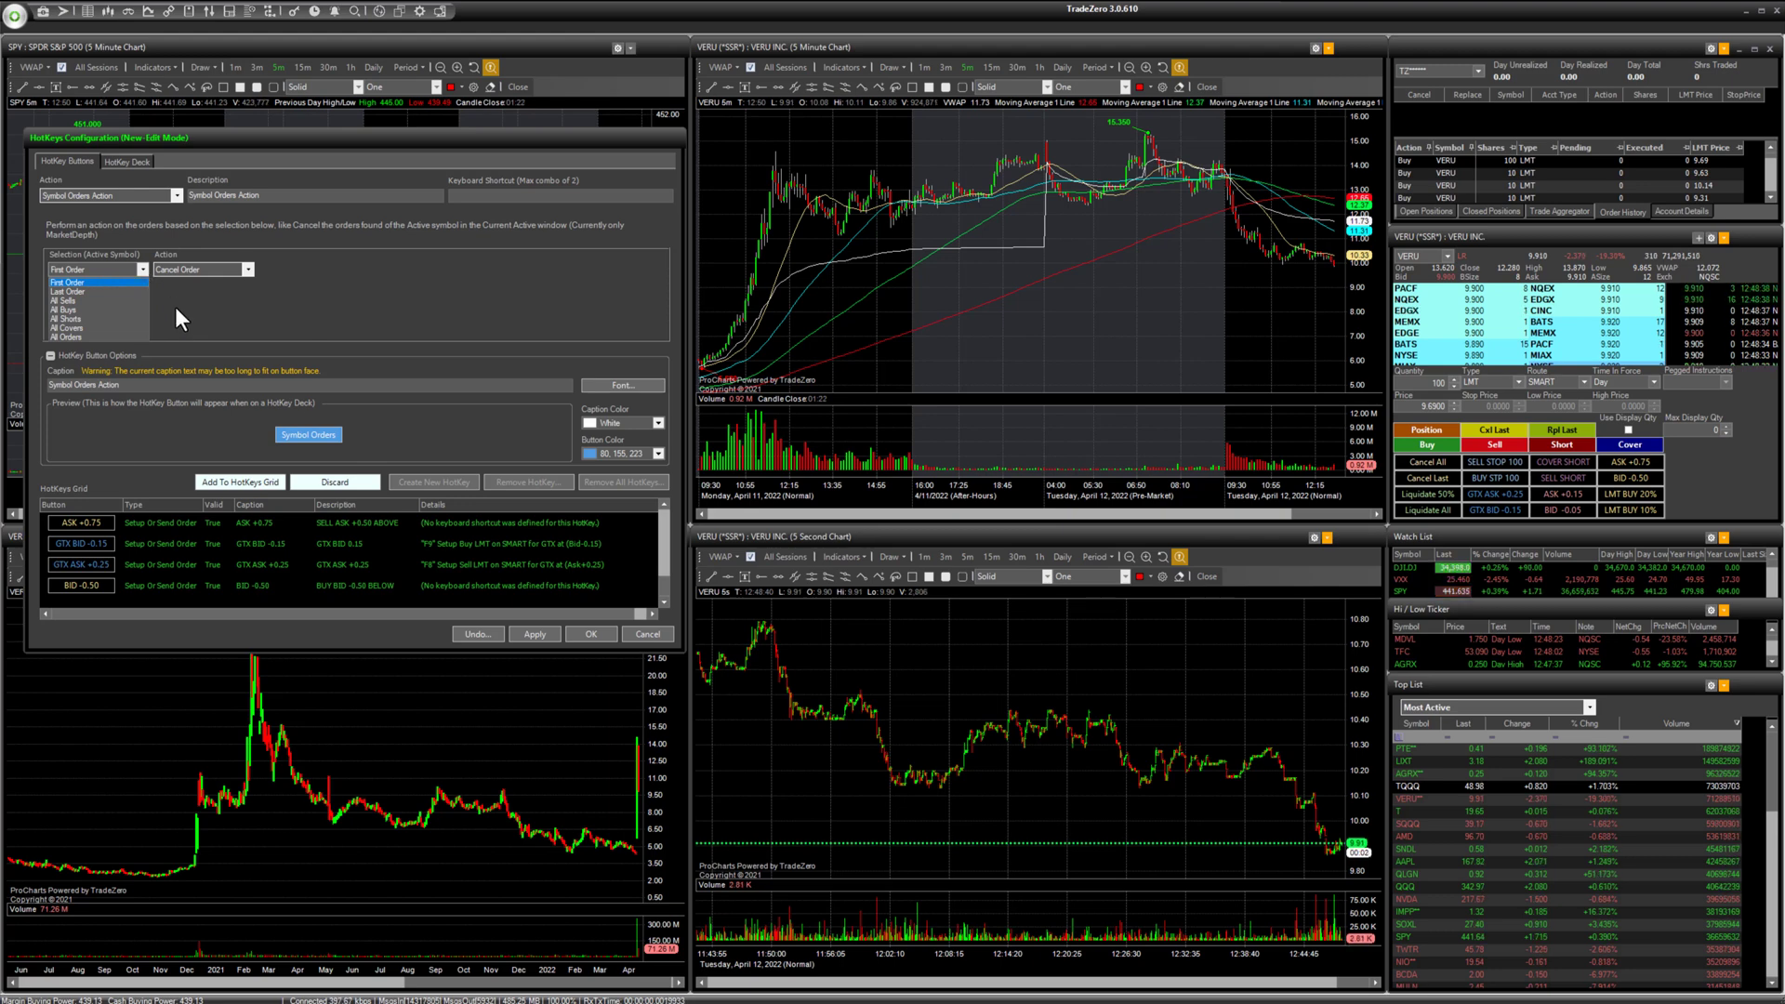
pyautogui.click(406, 273)
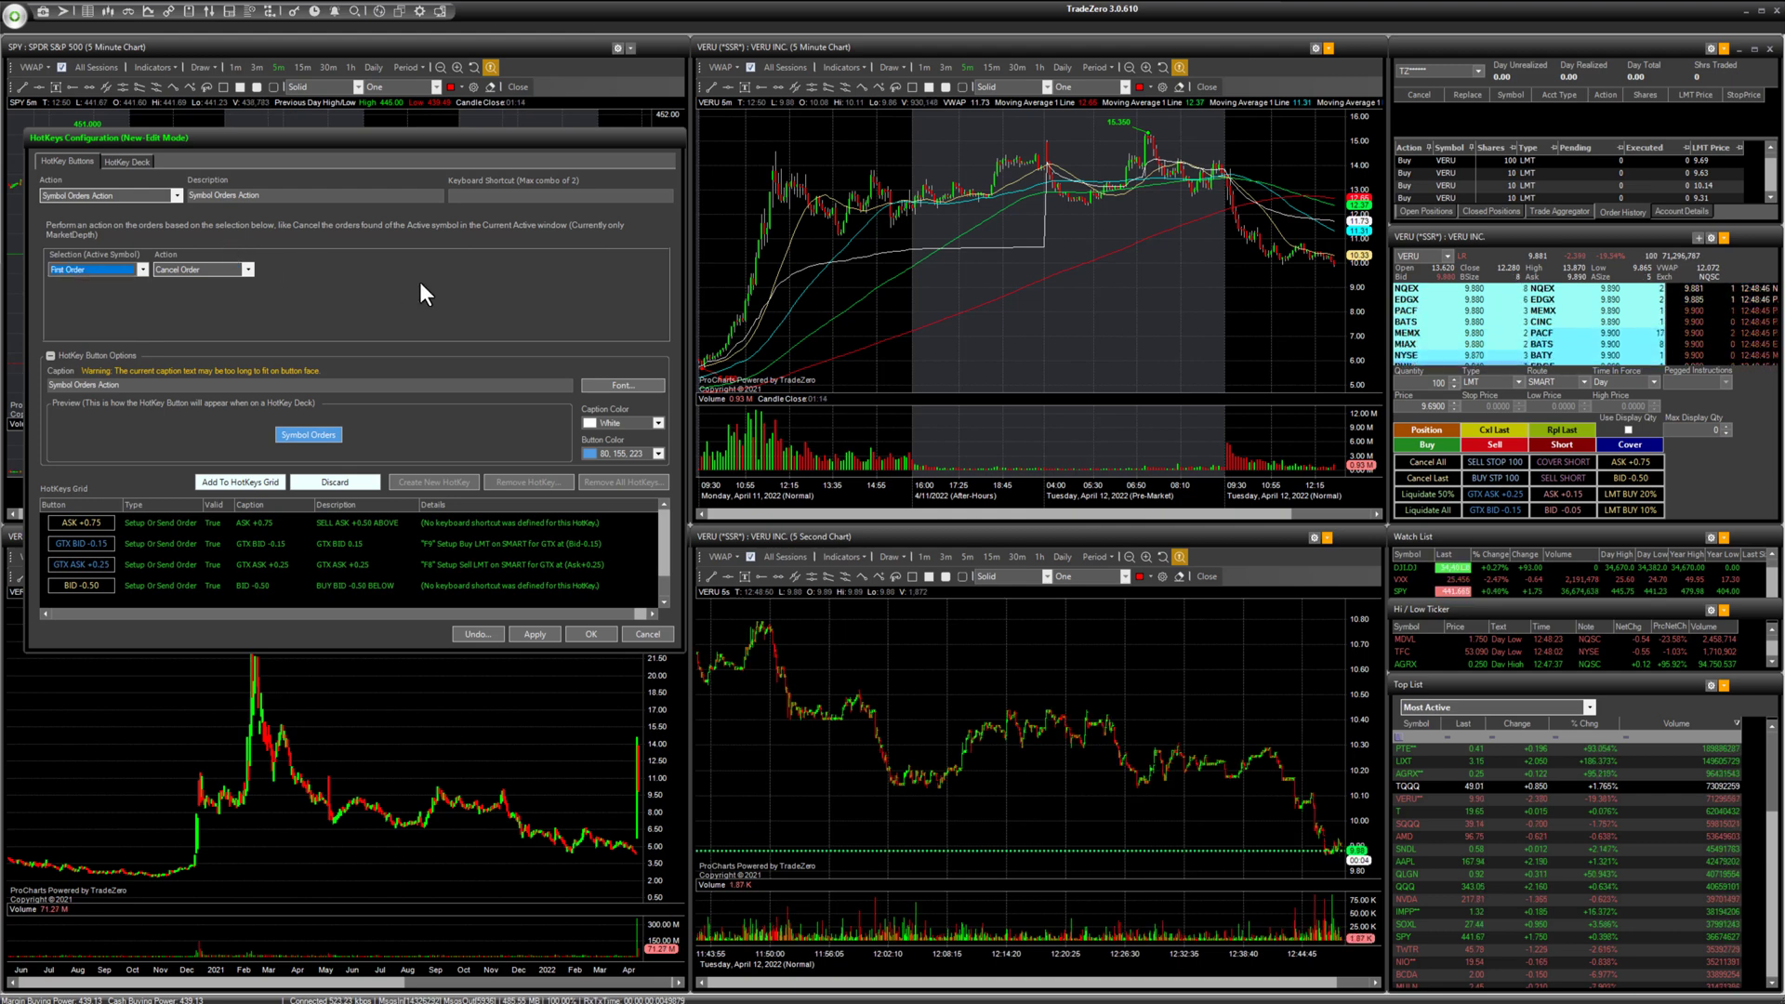
# Step: Switch the hotkey action to Liquidate All and review its position percentage and stocks/options liquidation choices
pyautogui.click(175, 195)
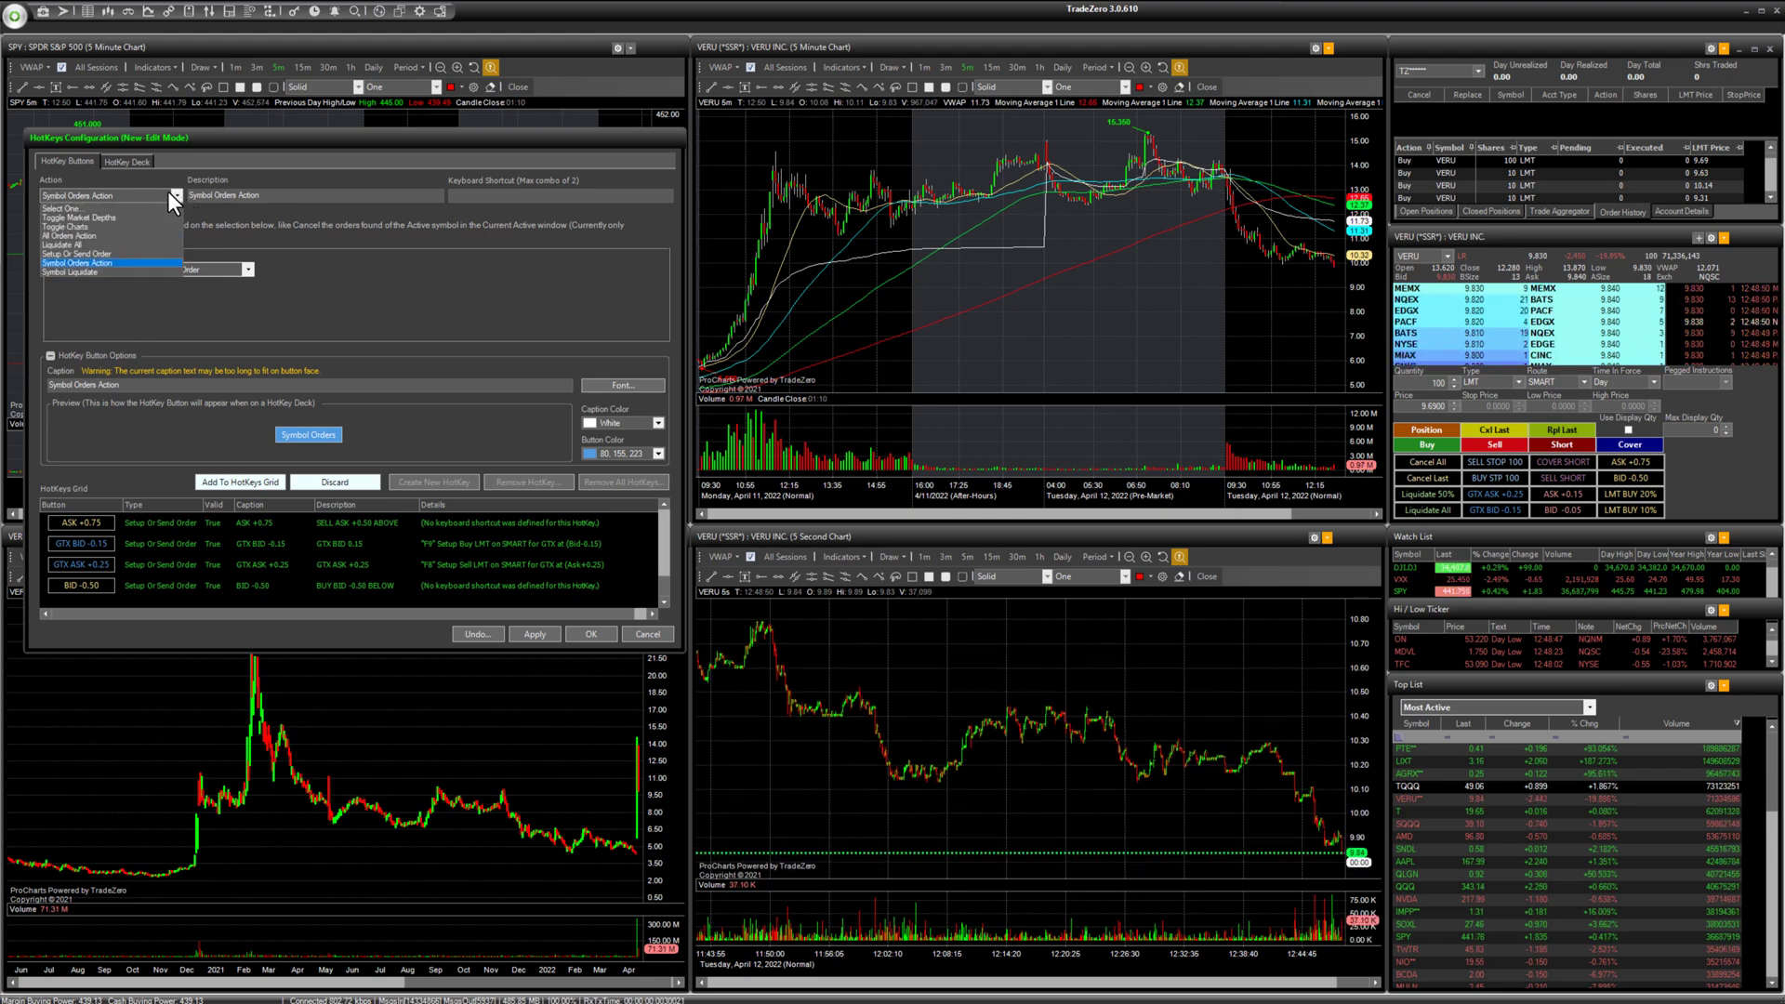
pyautogui.click(137, 243)
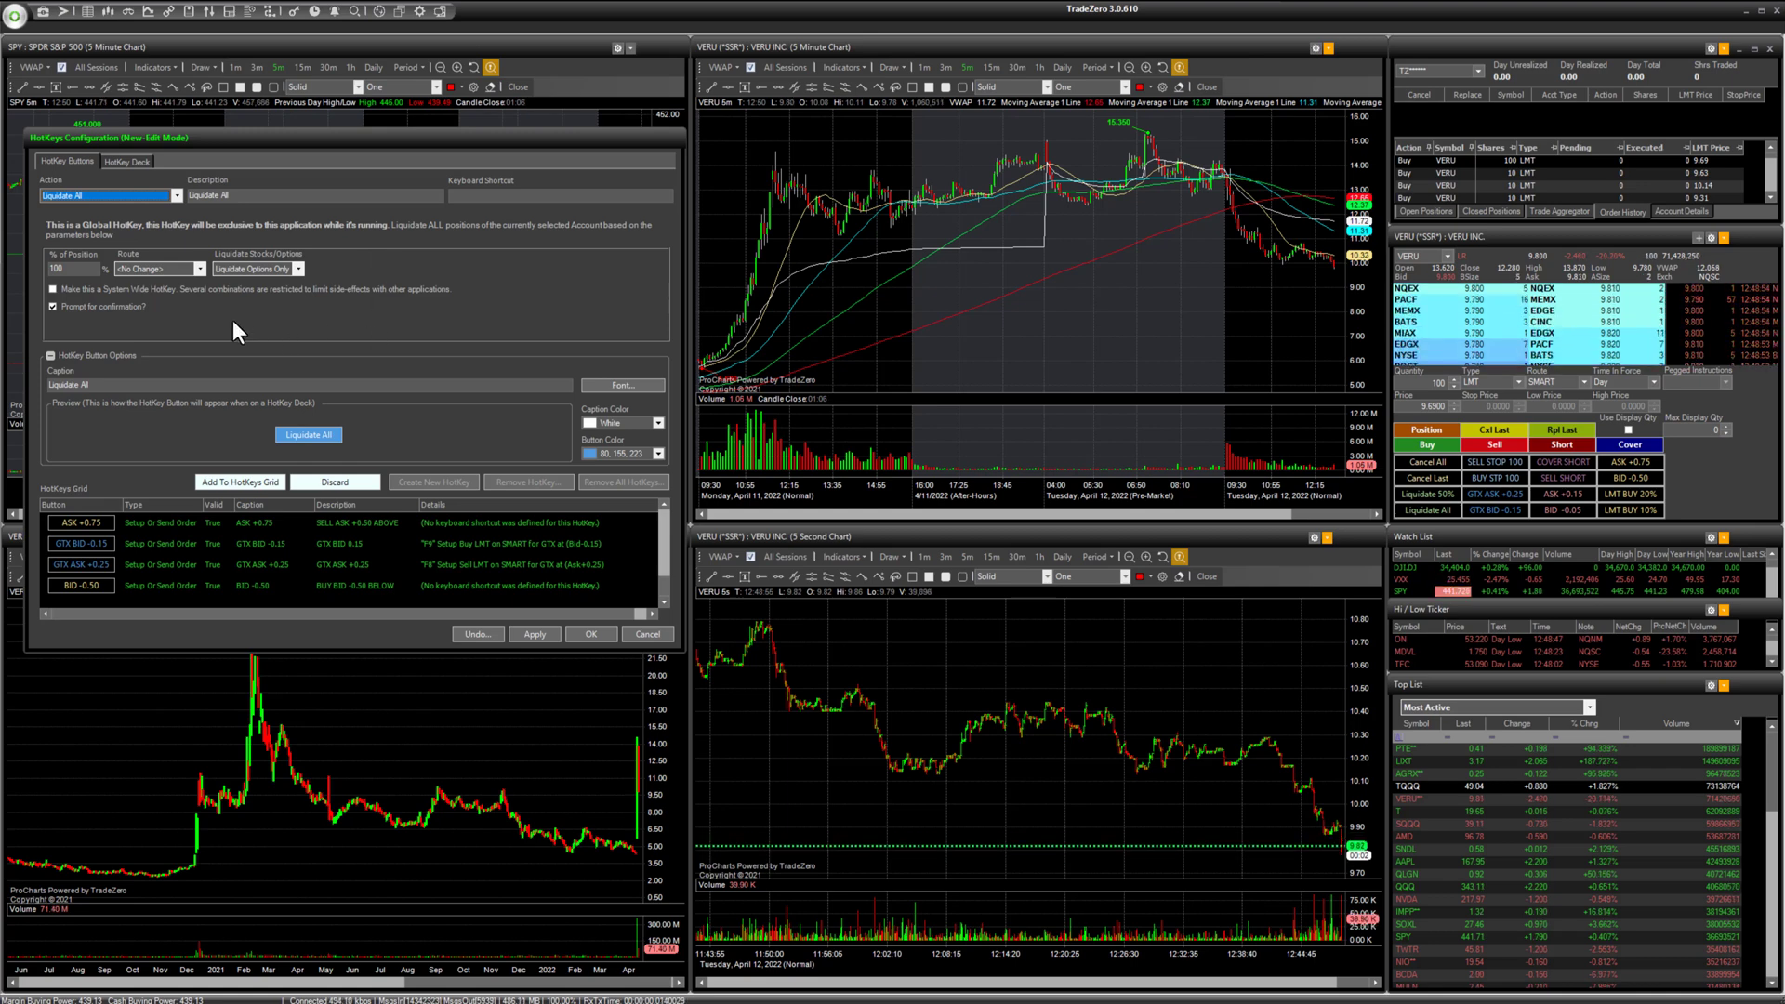
pyautogui.click(87, 270)
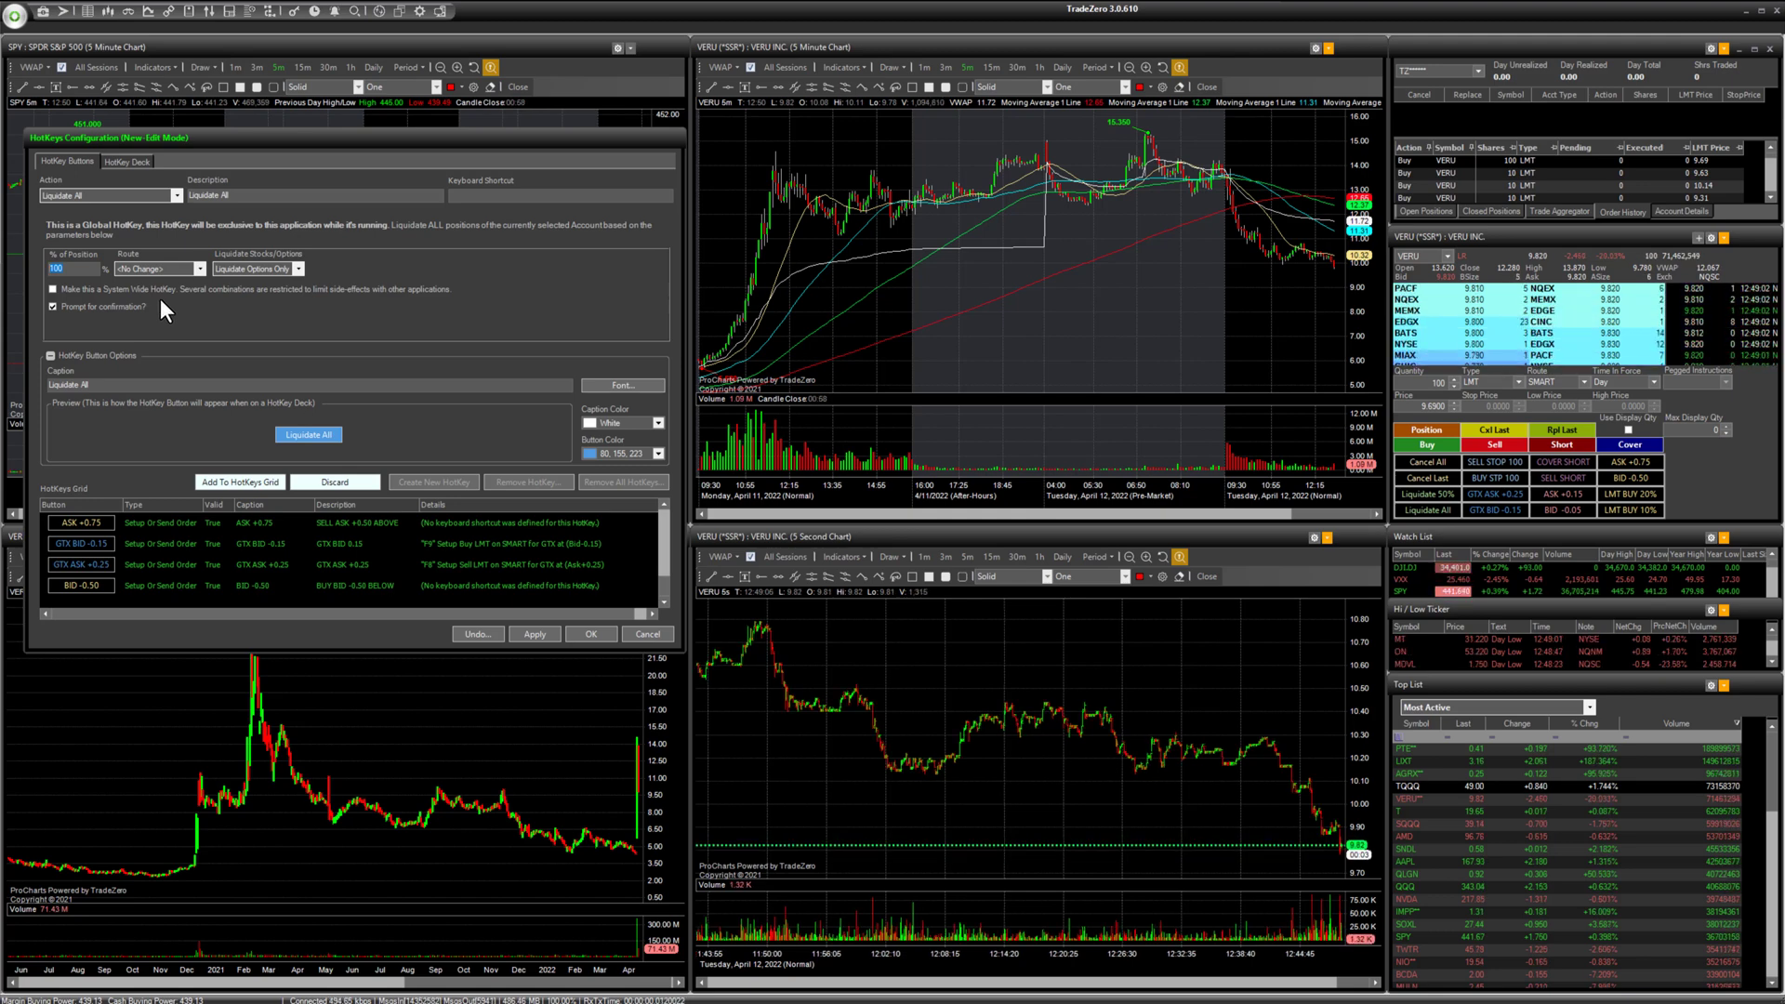
pyautogui.click(297, 269)
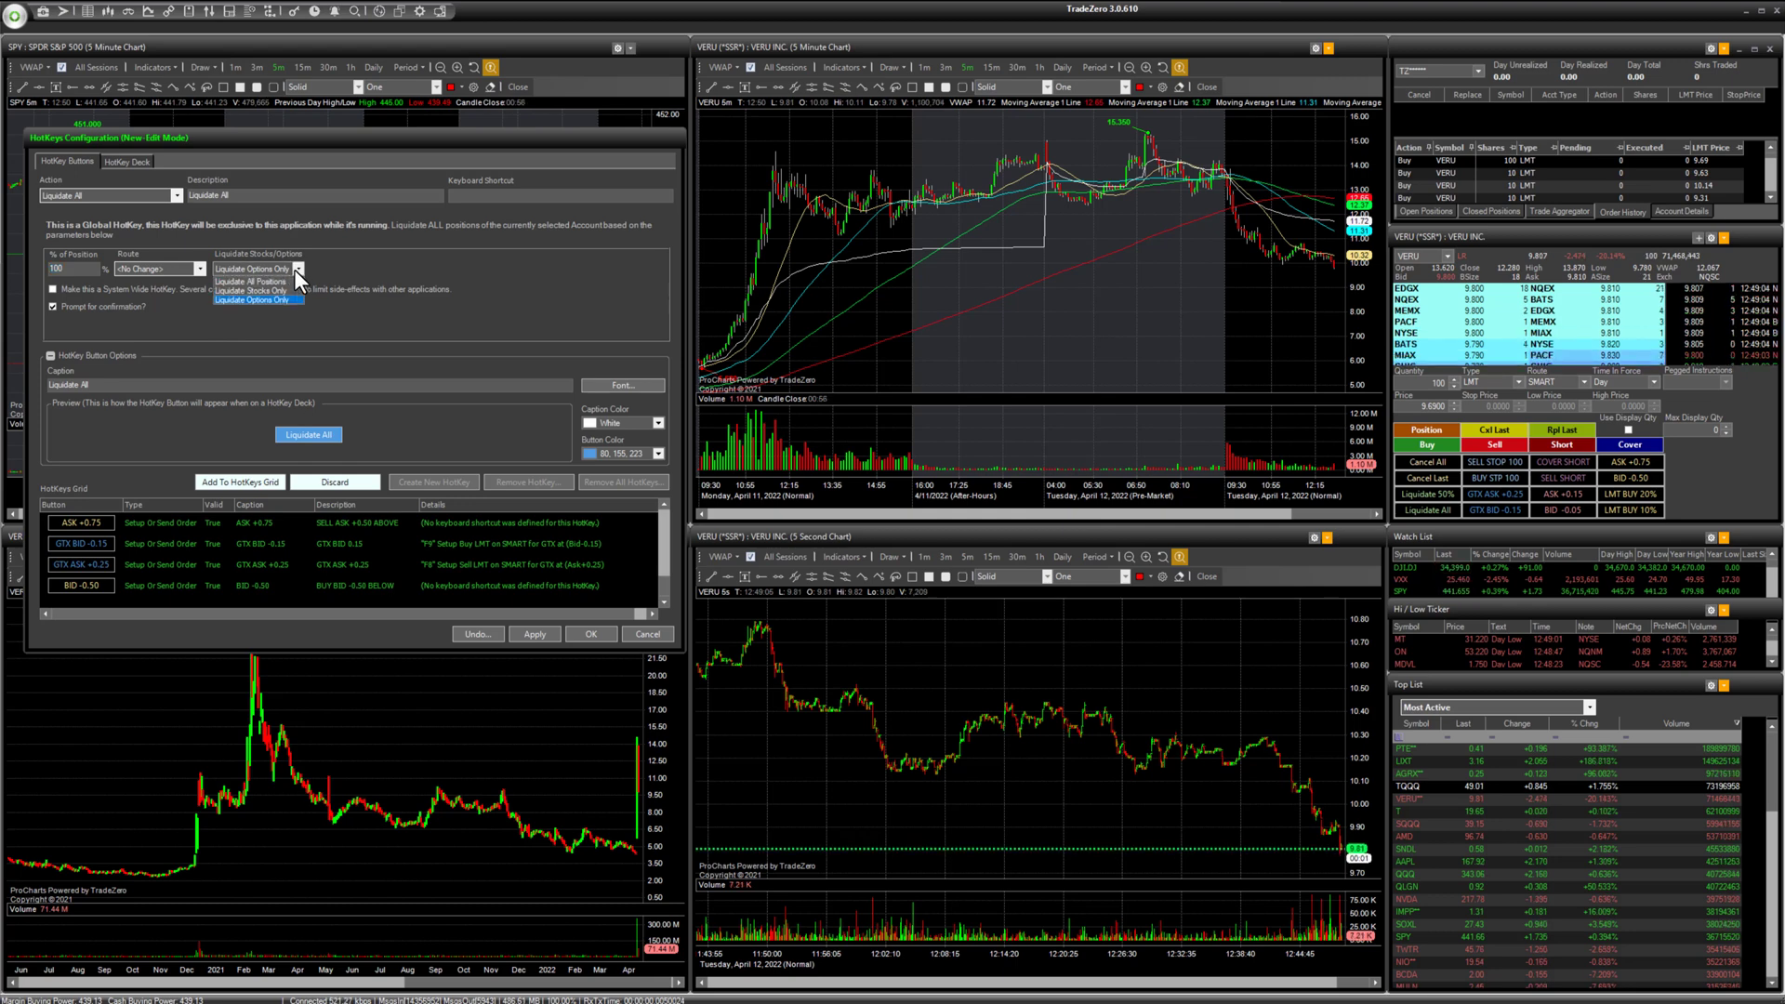
pyautogui.click(348, 320)
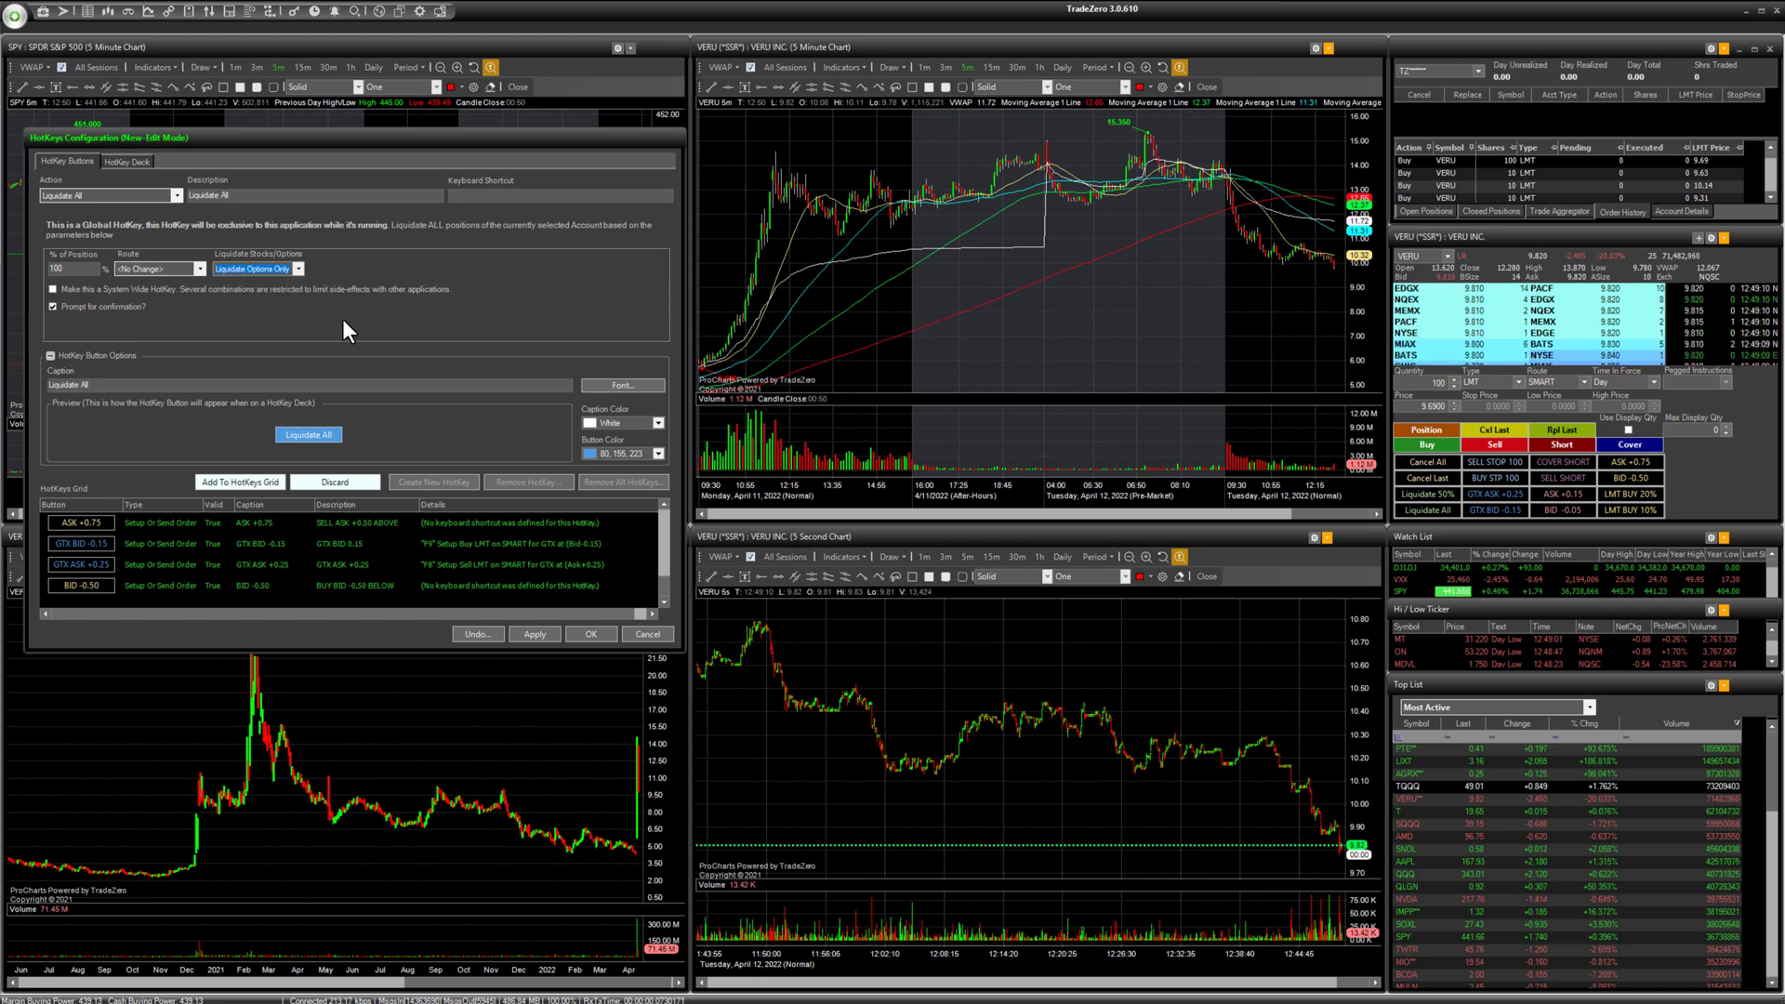
# Step: Set the hotkey action to Setup Or Send Order, described as "LMT BUY 1000", with the keyboard shortcut CTRL+Num 5
pyautogui.click(147, 199)
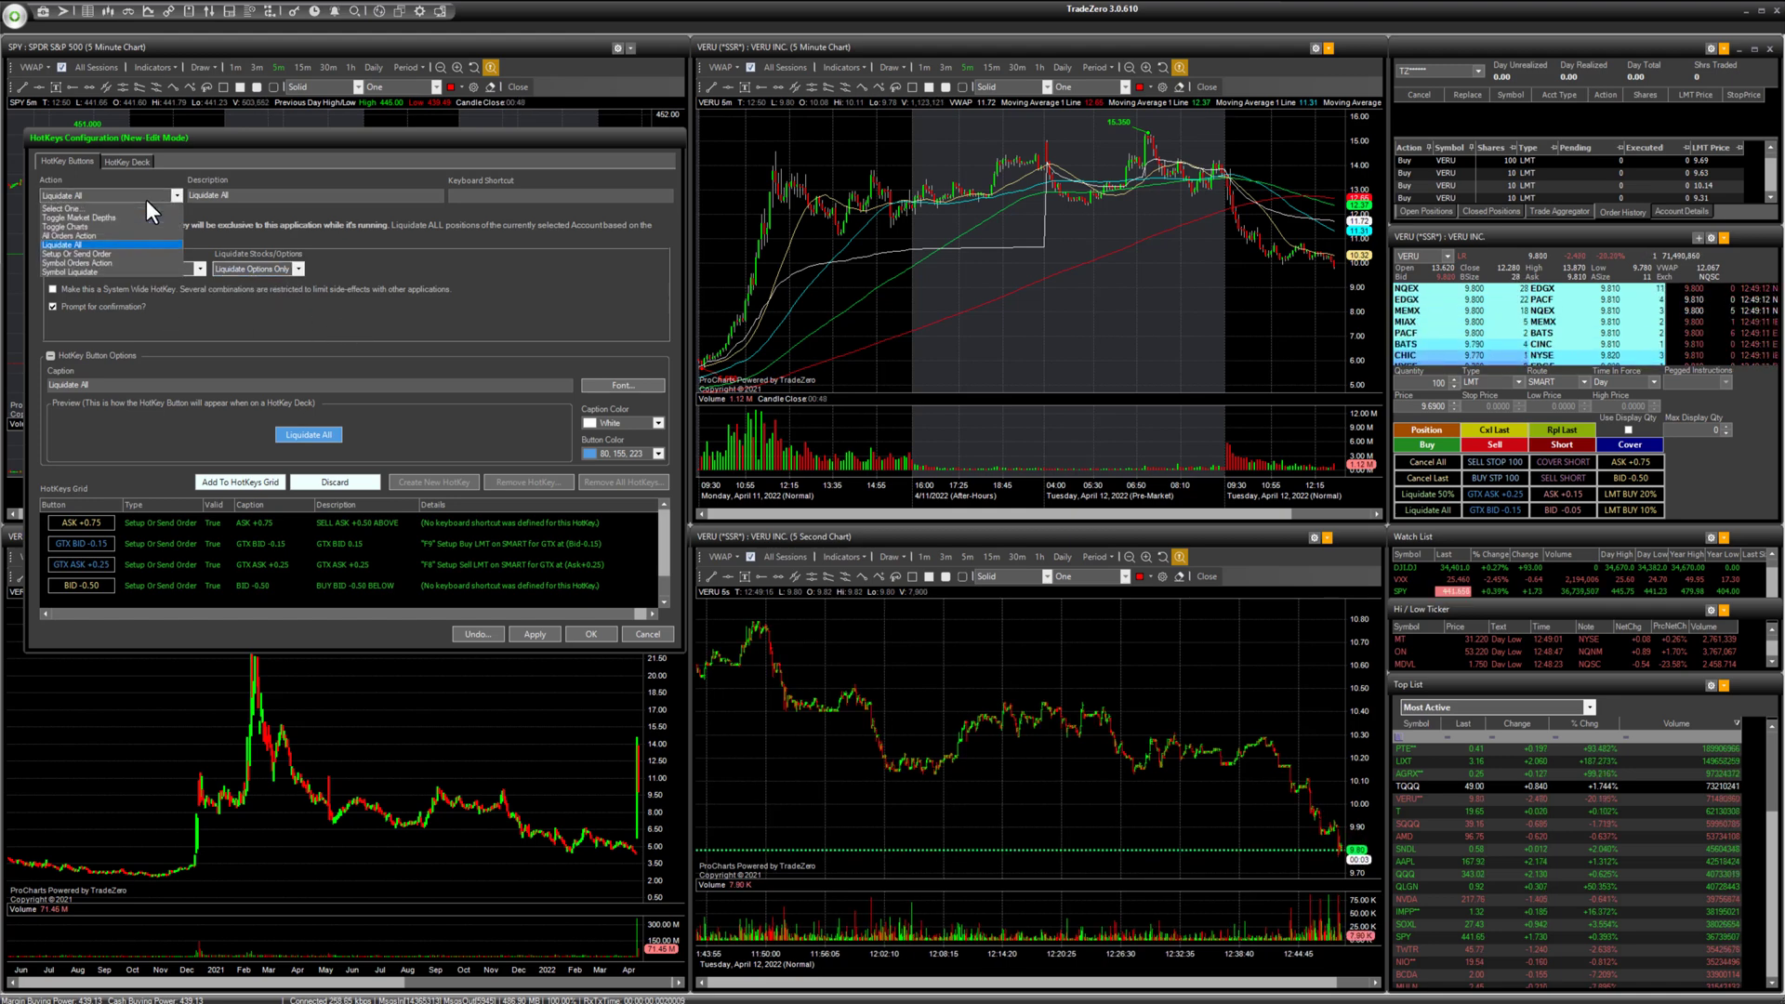
pyautogui.click(132, 253)
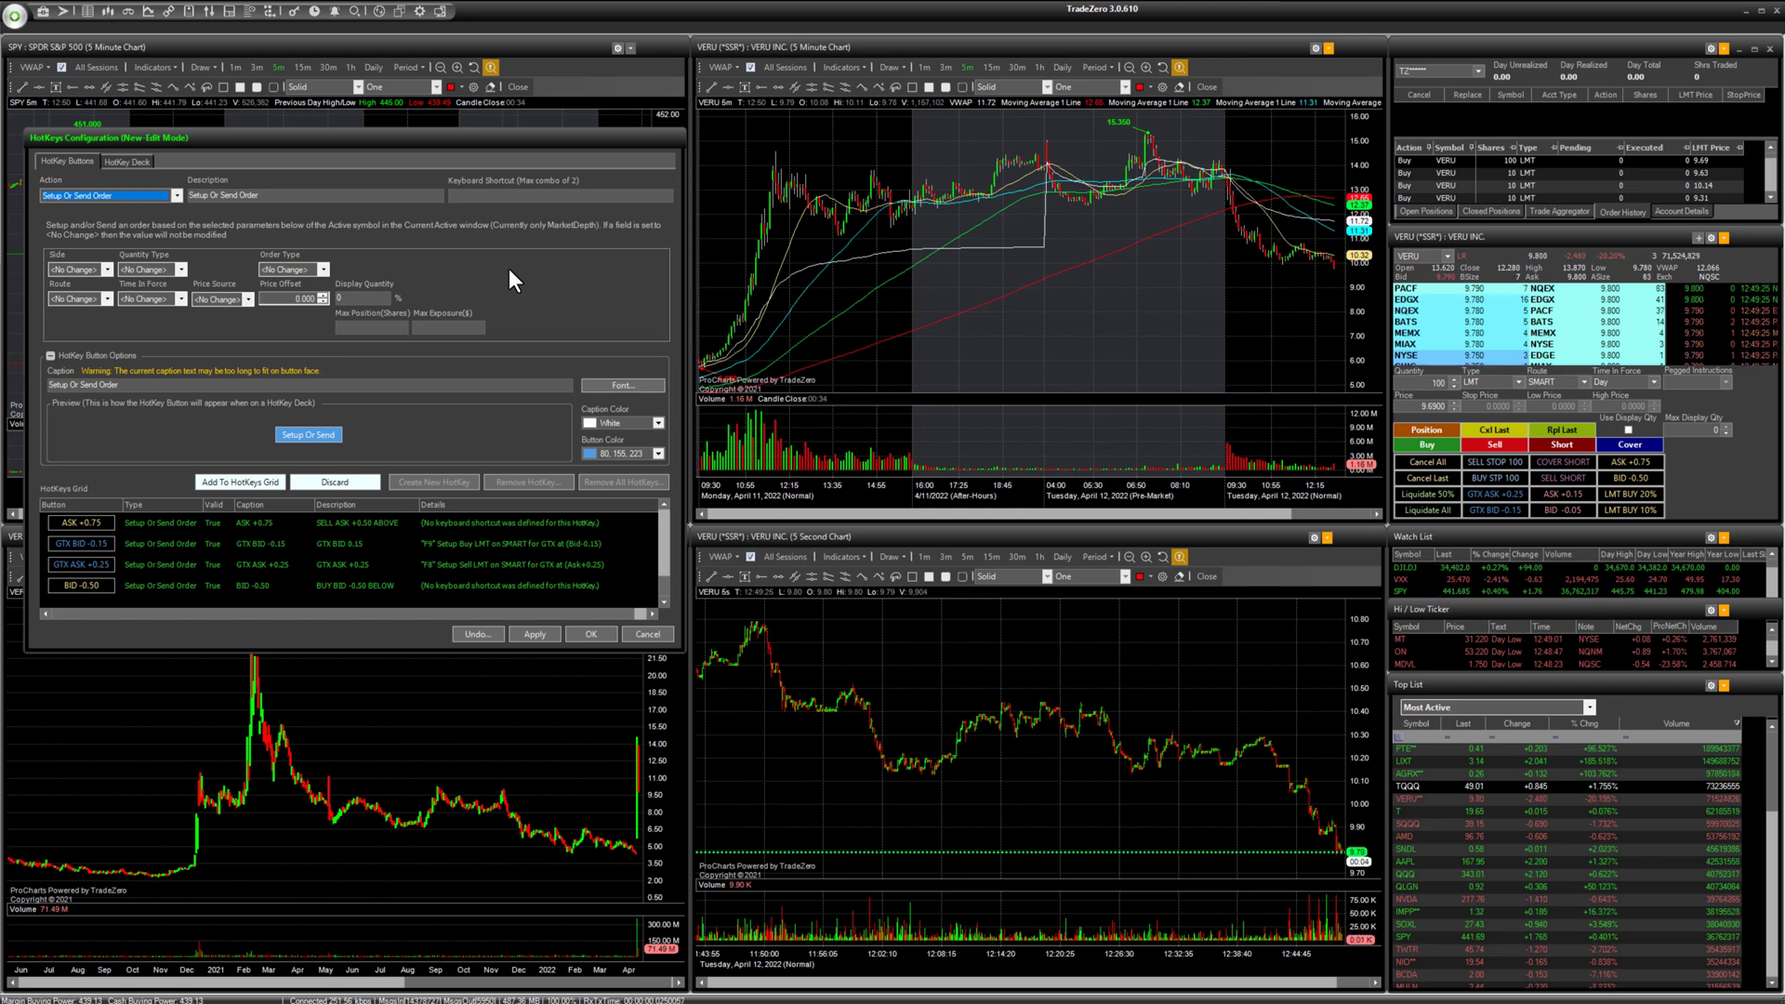
pyautogui.click(316, 196)
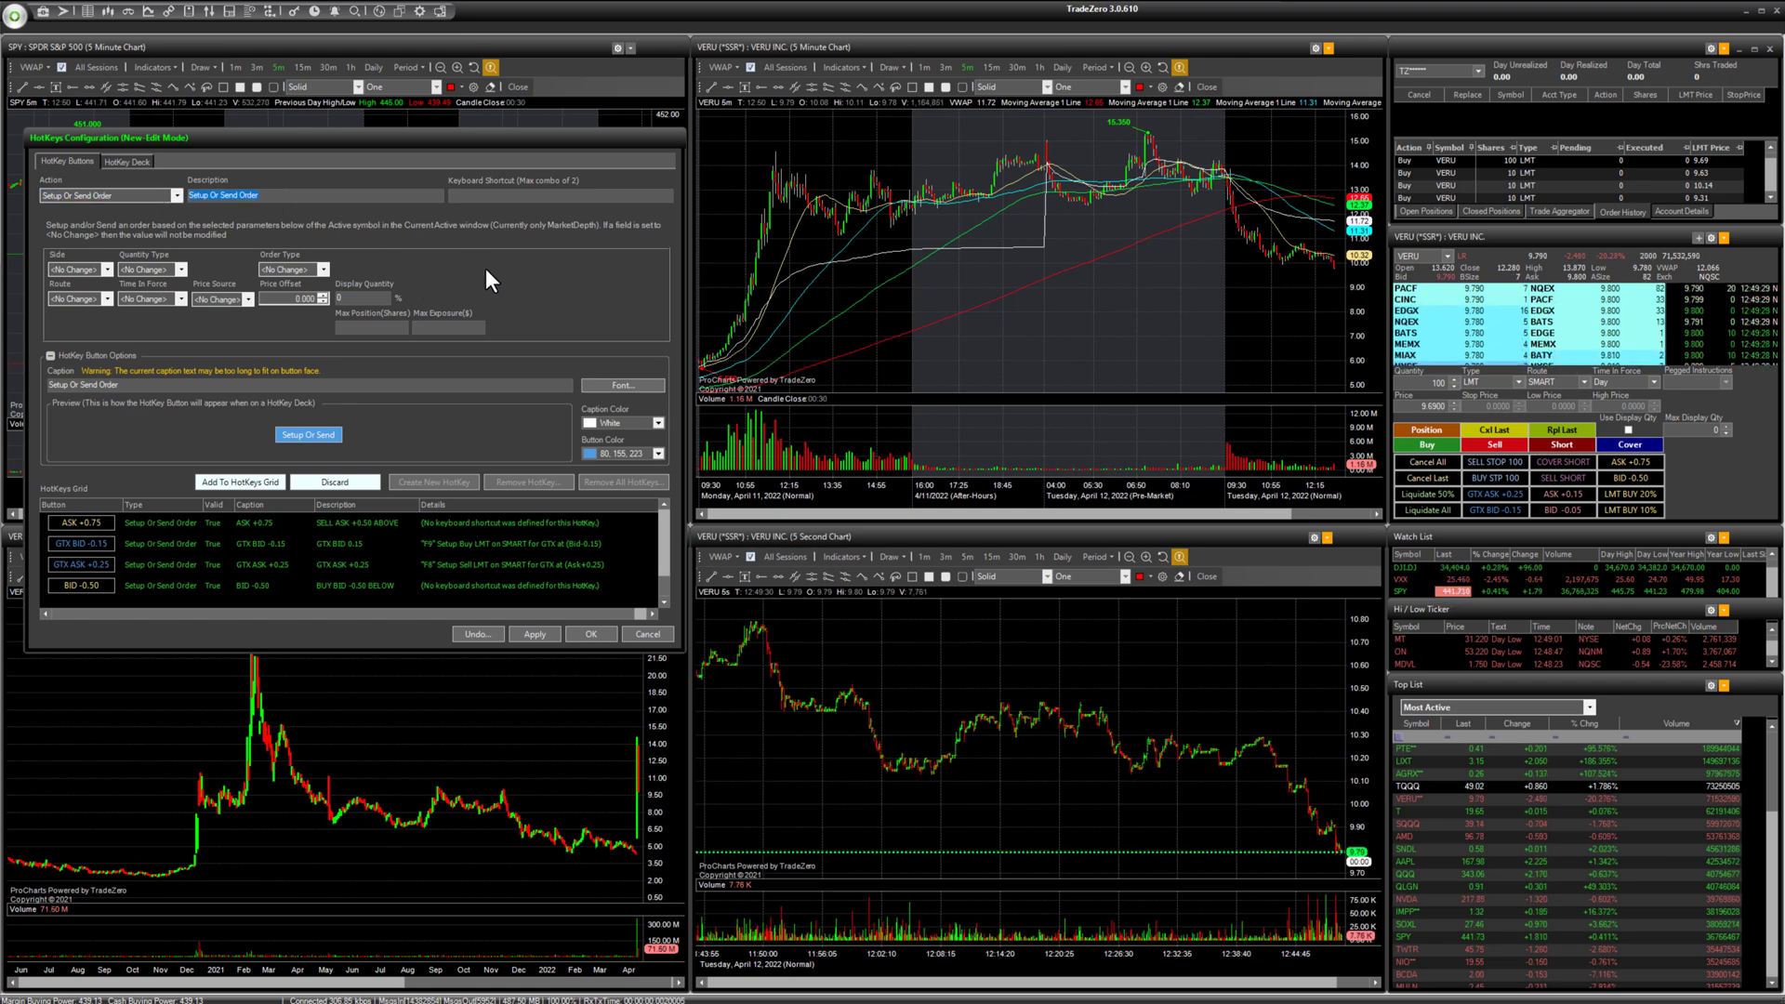
pyautogui.write('LM')
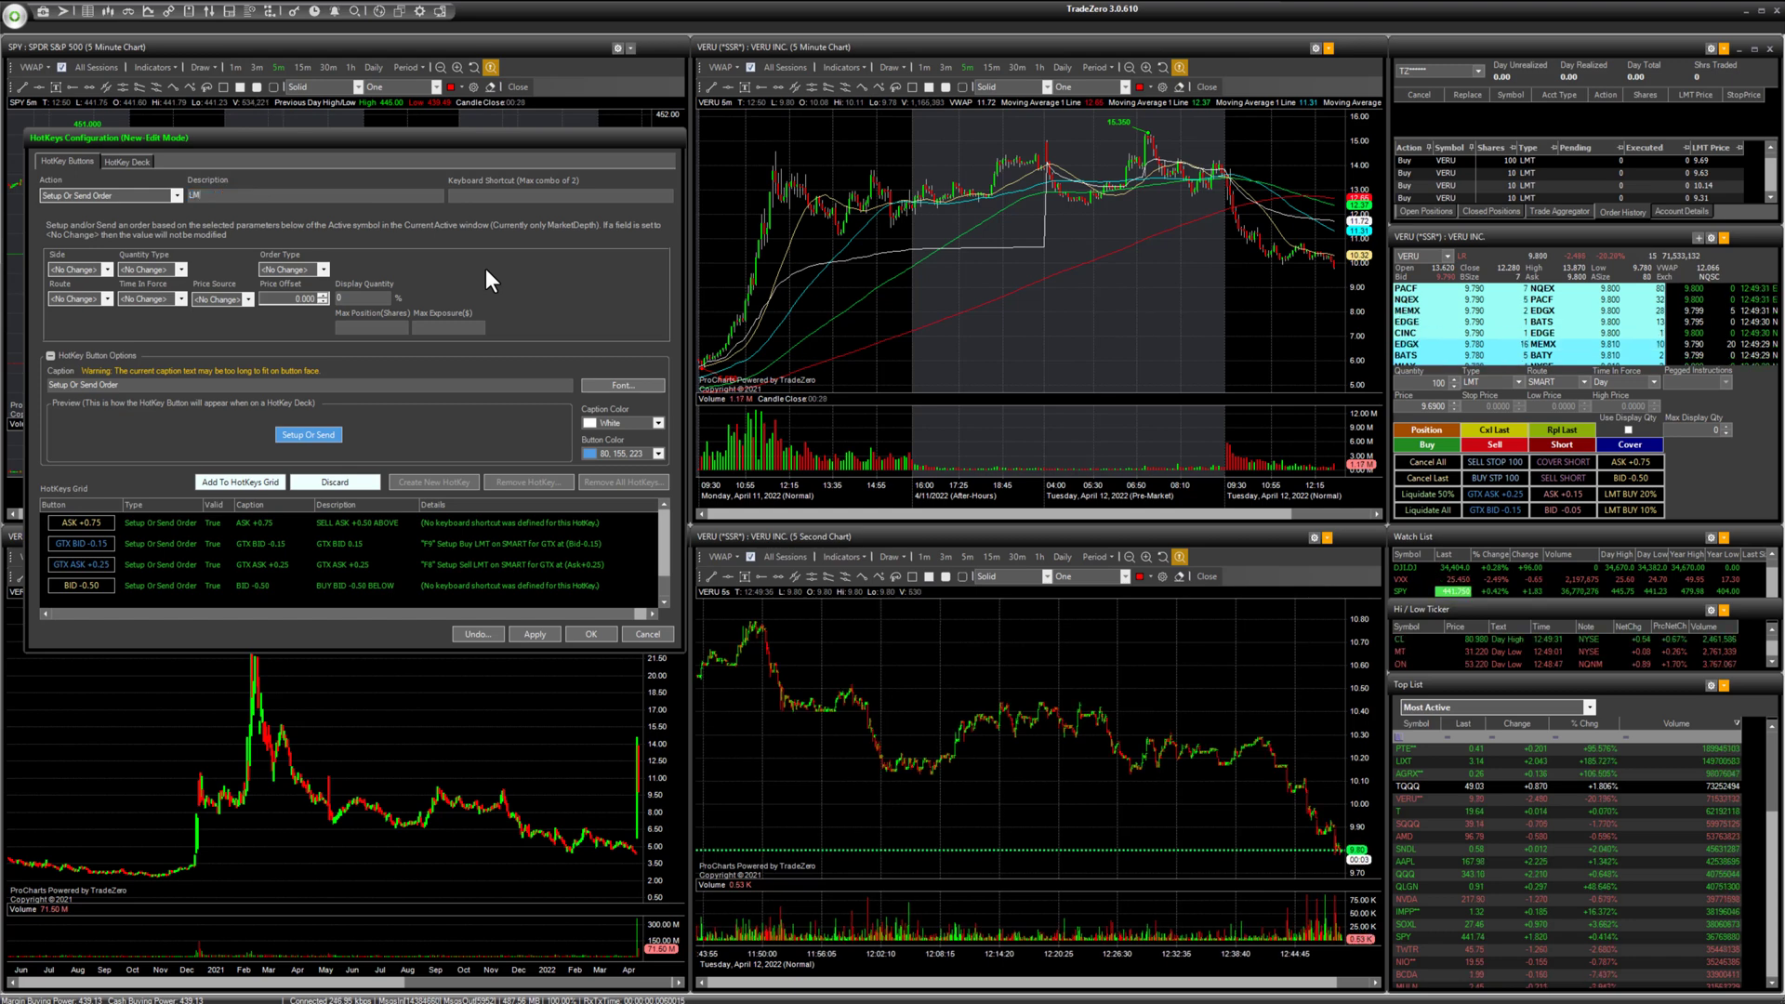
pyautogui.write('T BUY 1')
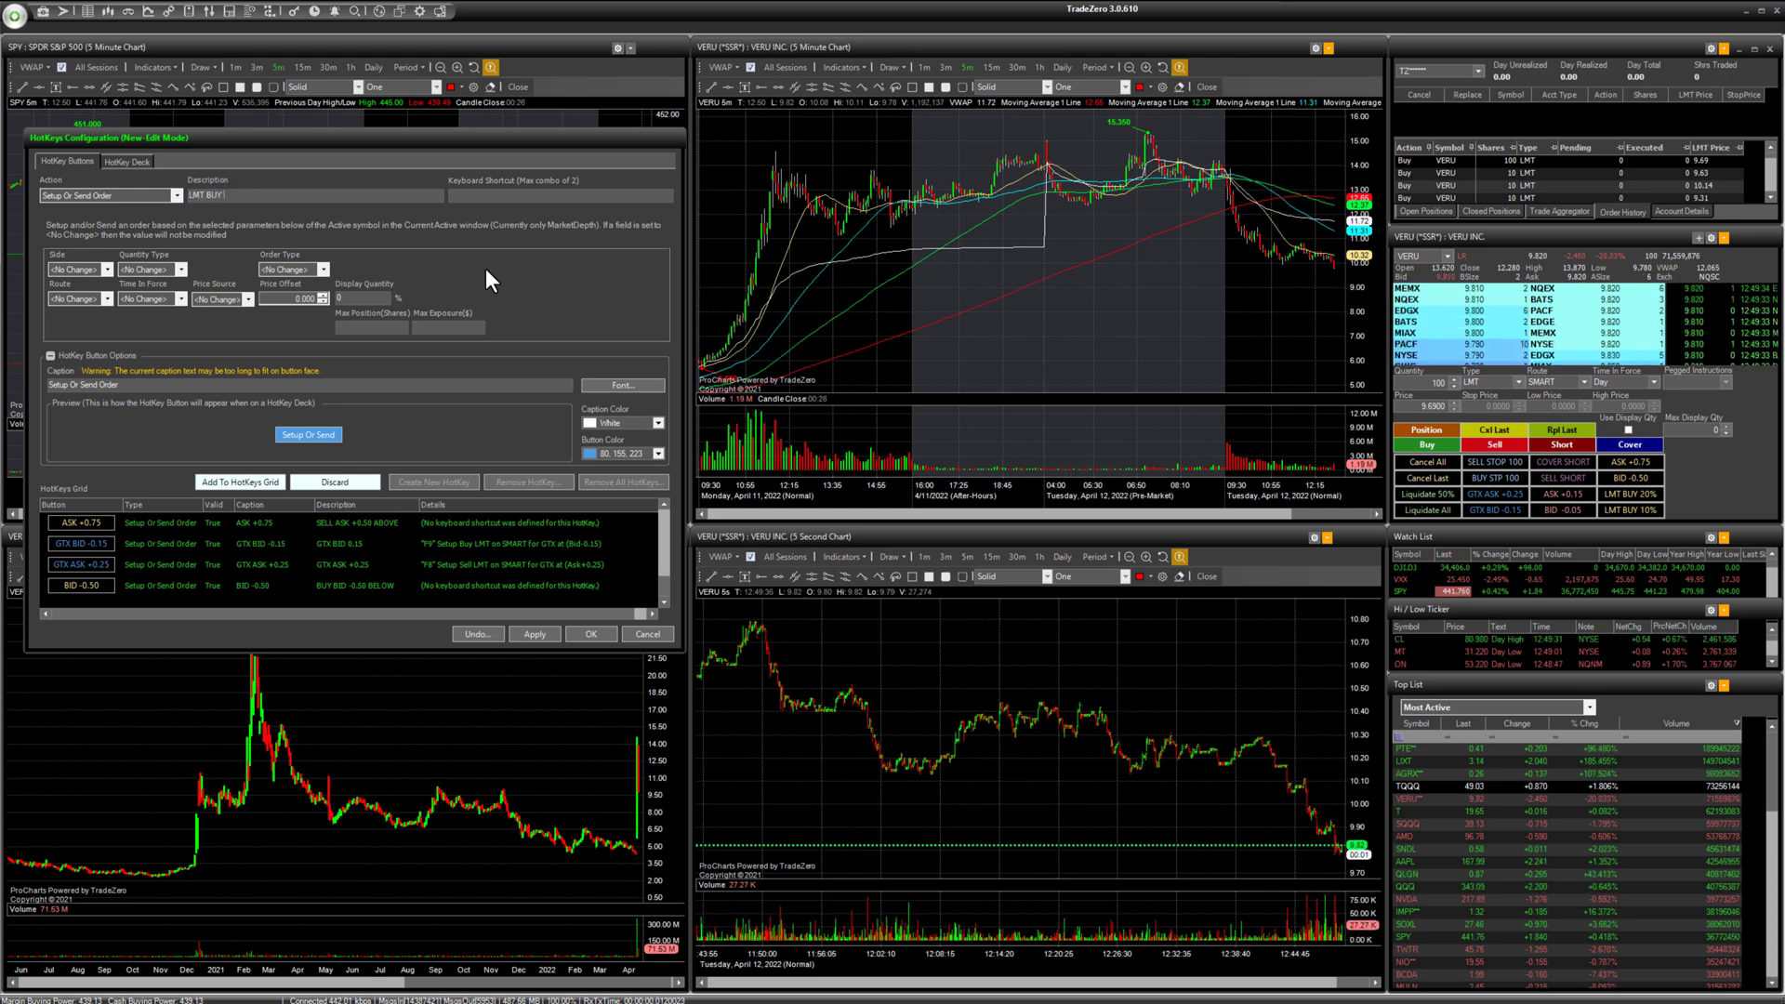
pyautogui.write('000')
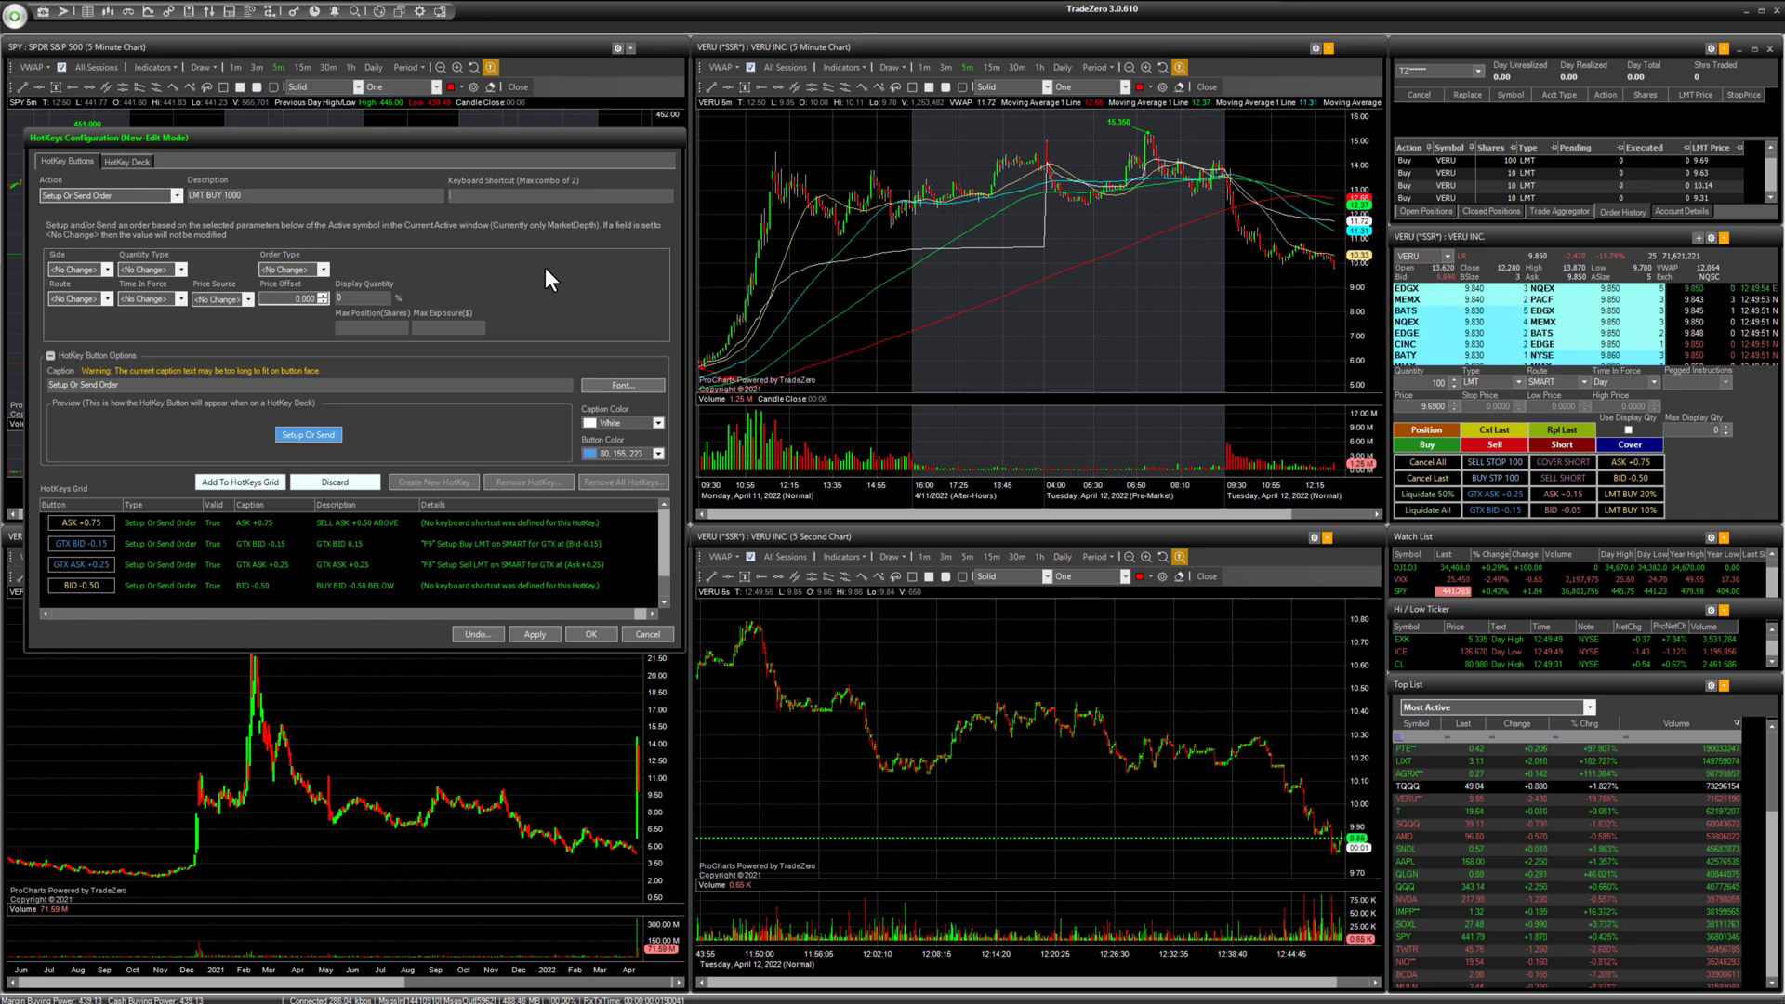
pyautogui.press('ctrl+KP_5')
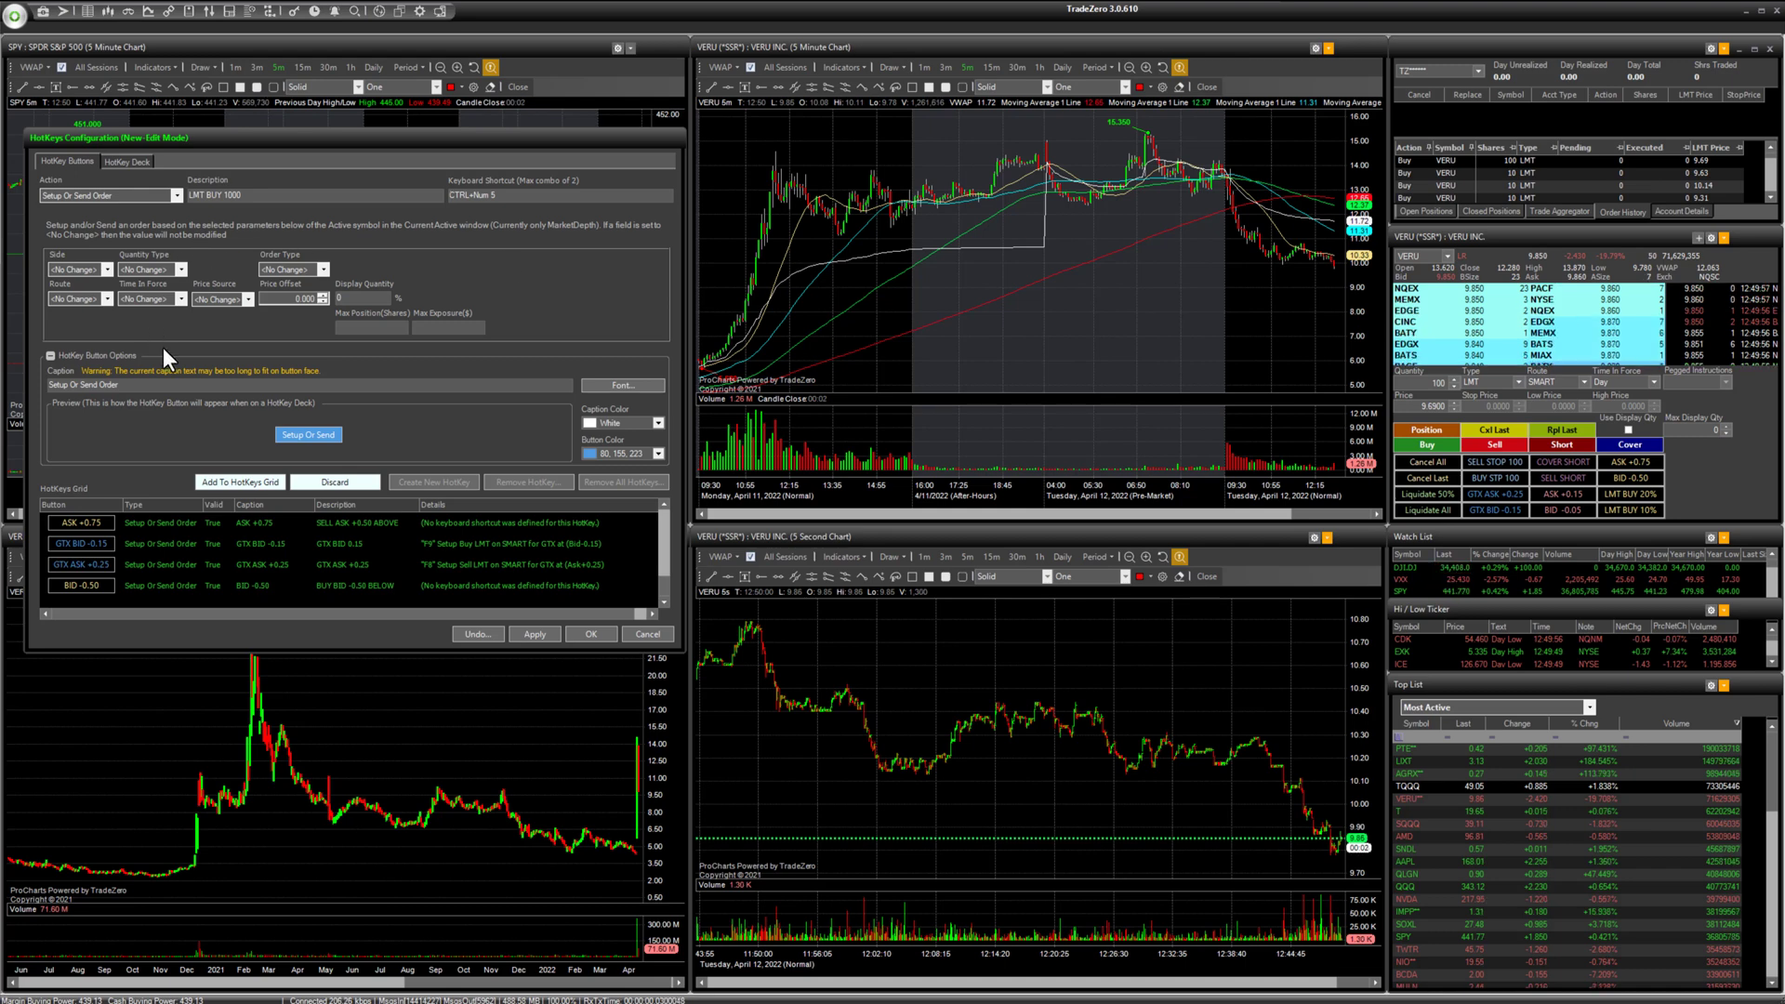
# Step: Set the order side to Buy, review the quantity types, and enable automatic sending of the order without a confirmation prompt
pyautogui.click(108, 268)
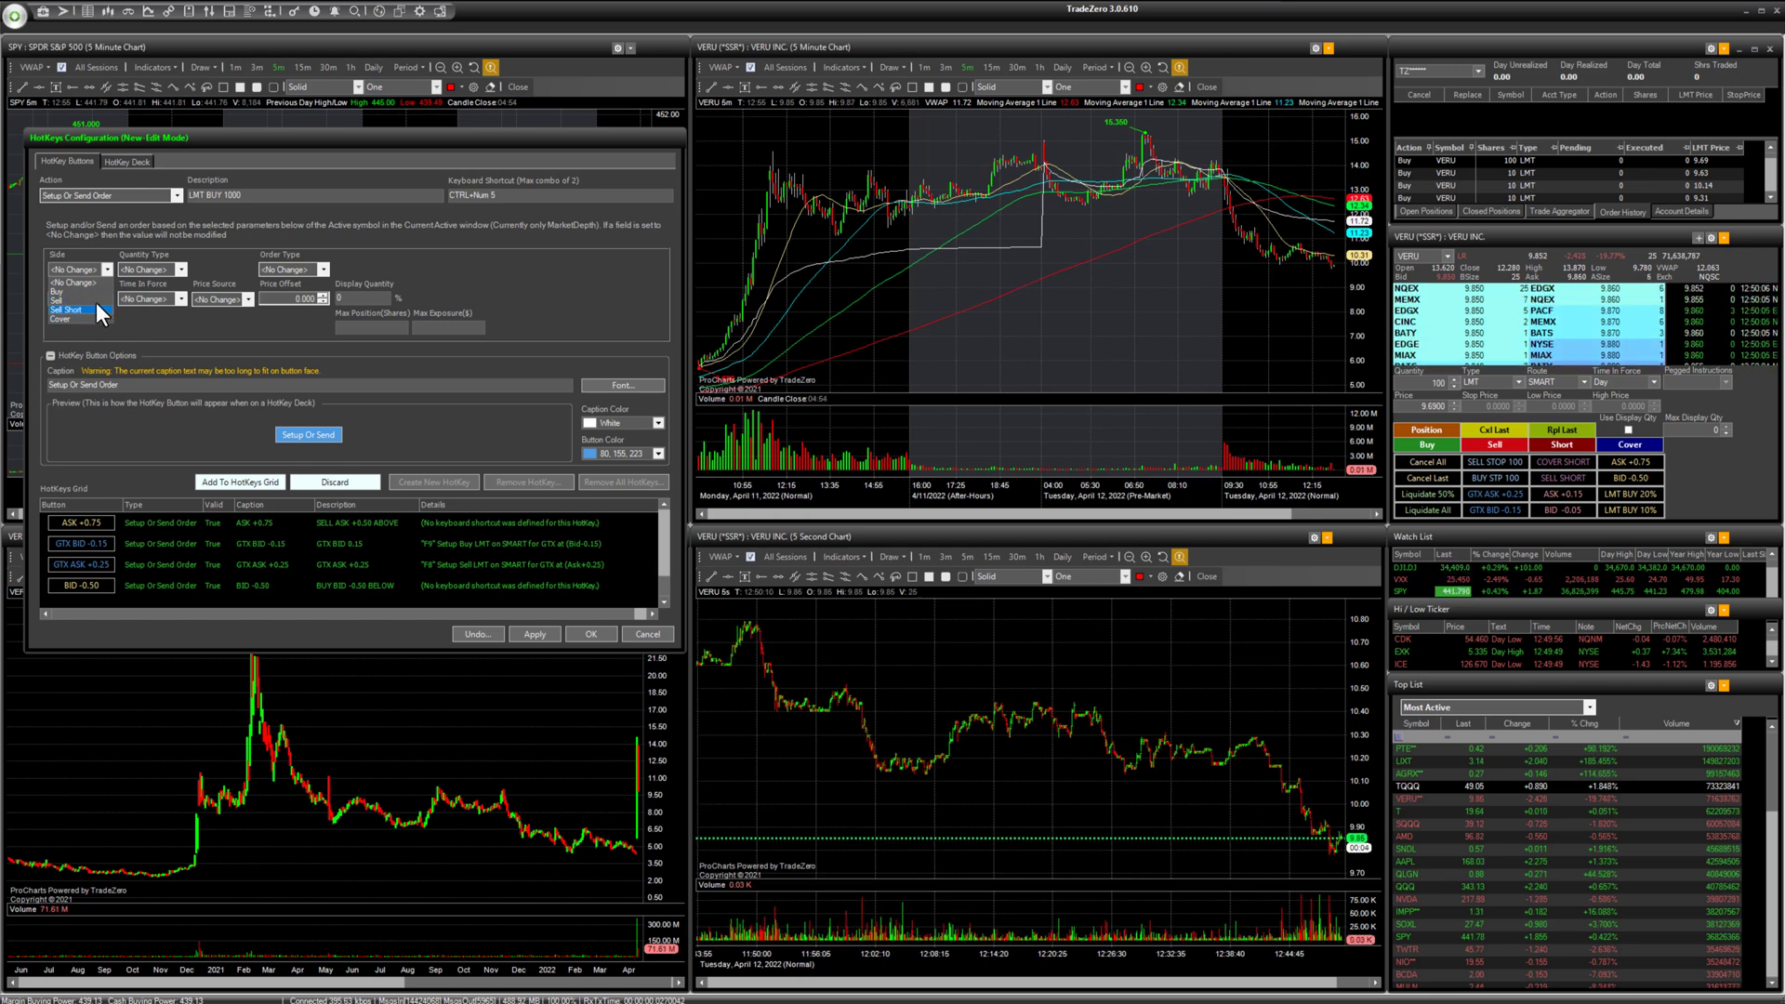
pyautogui.click(93, 292)
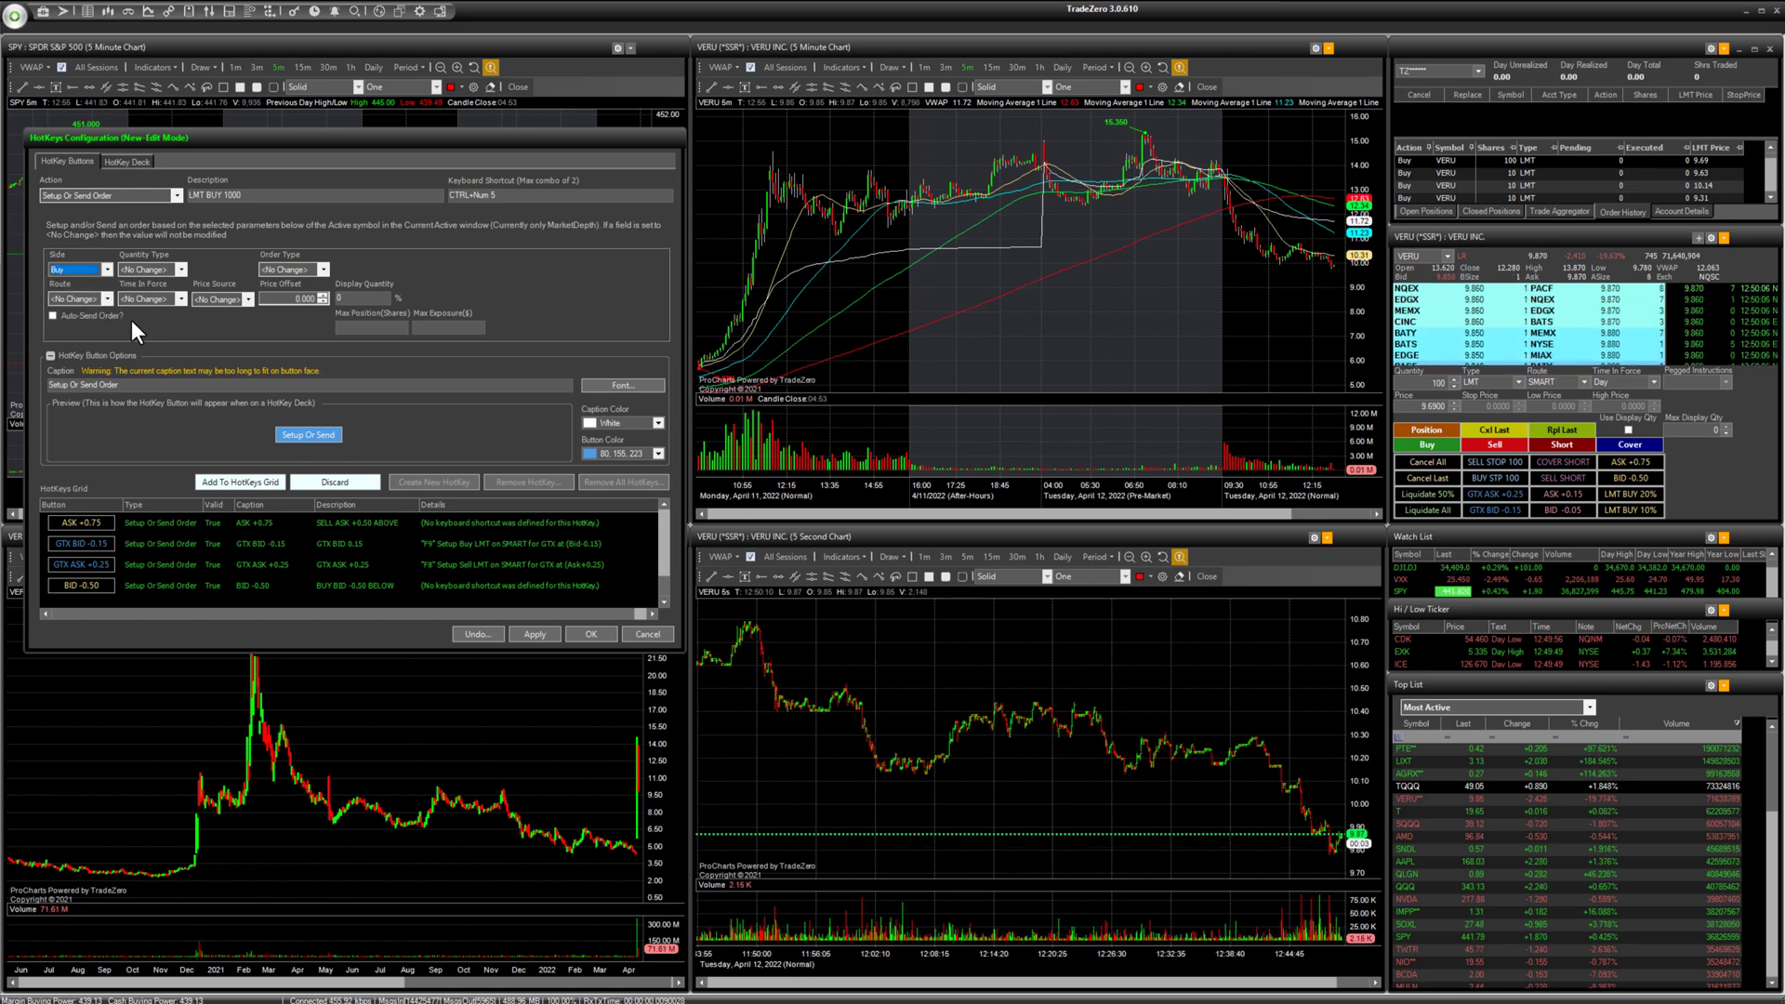
pyautogui.click(180, 269)
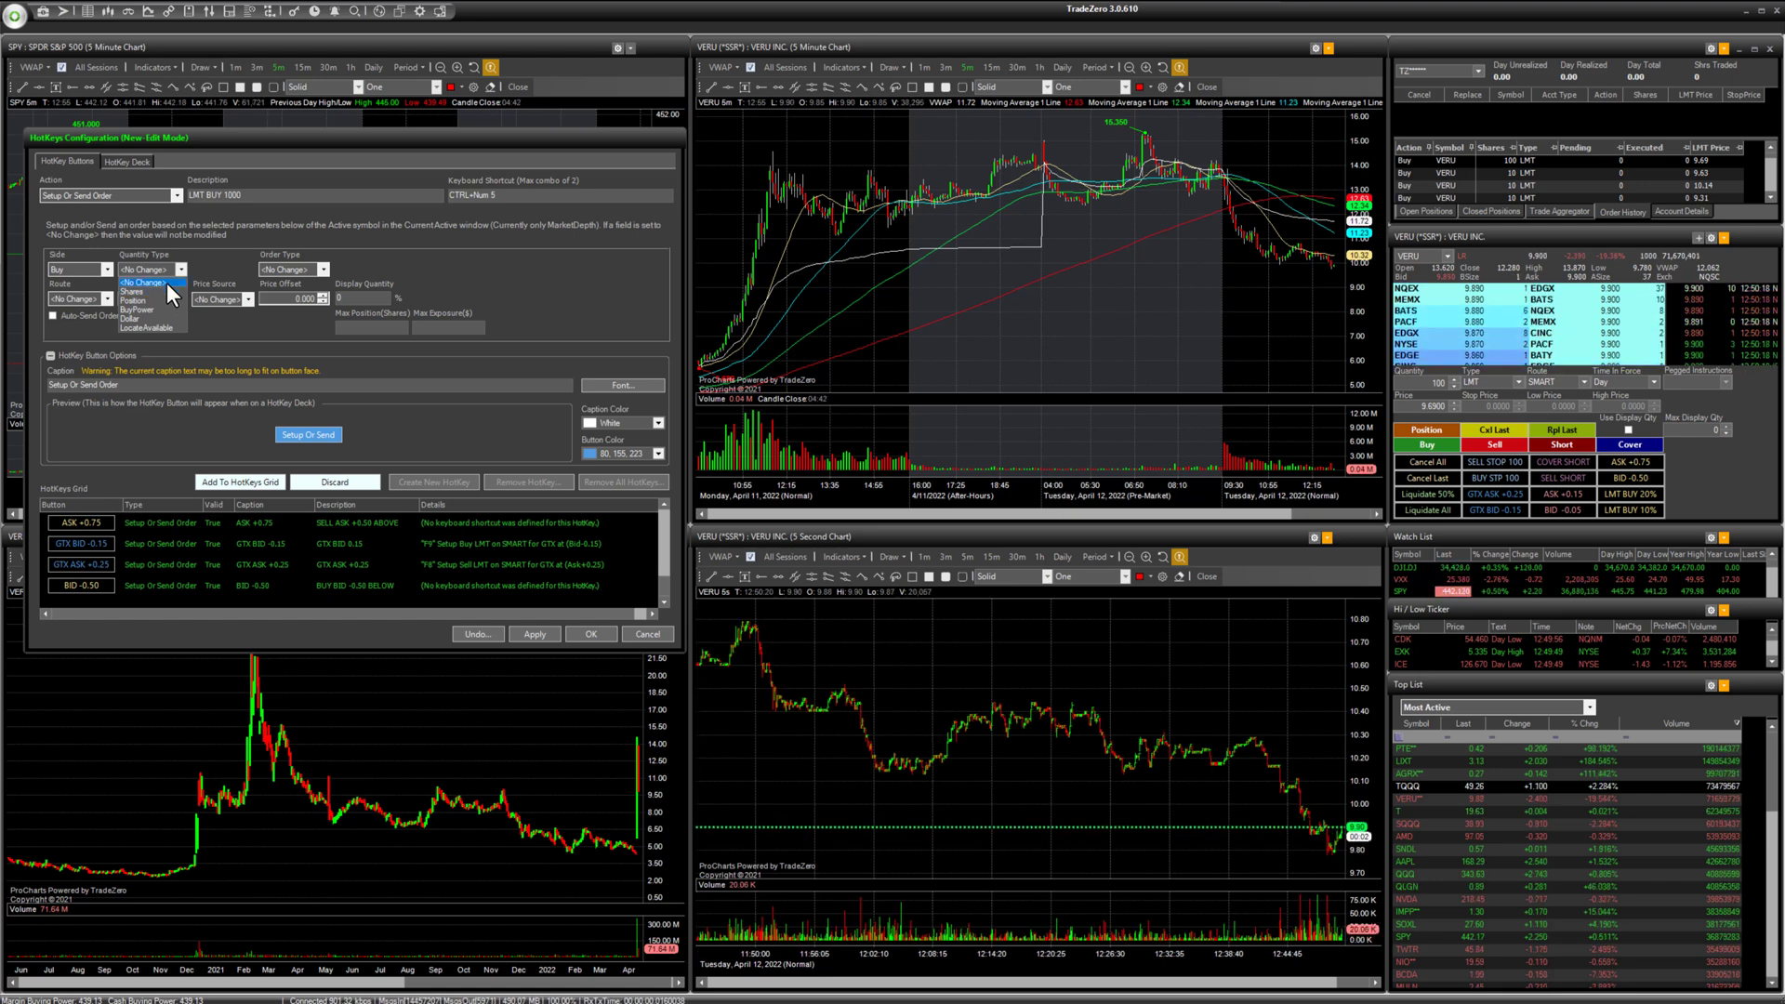
pyautogui.click(165, 282)
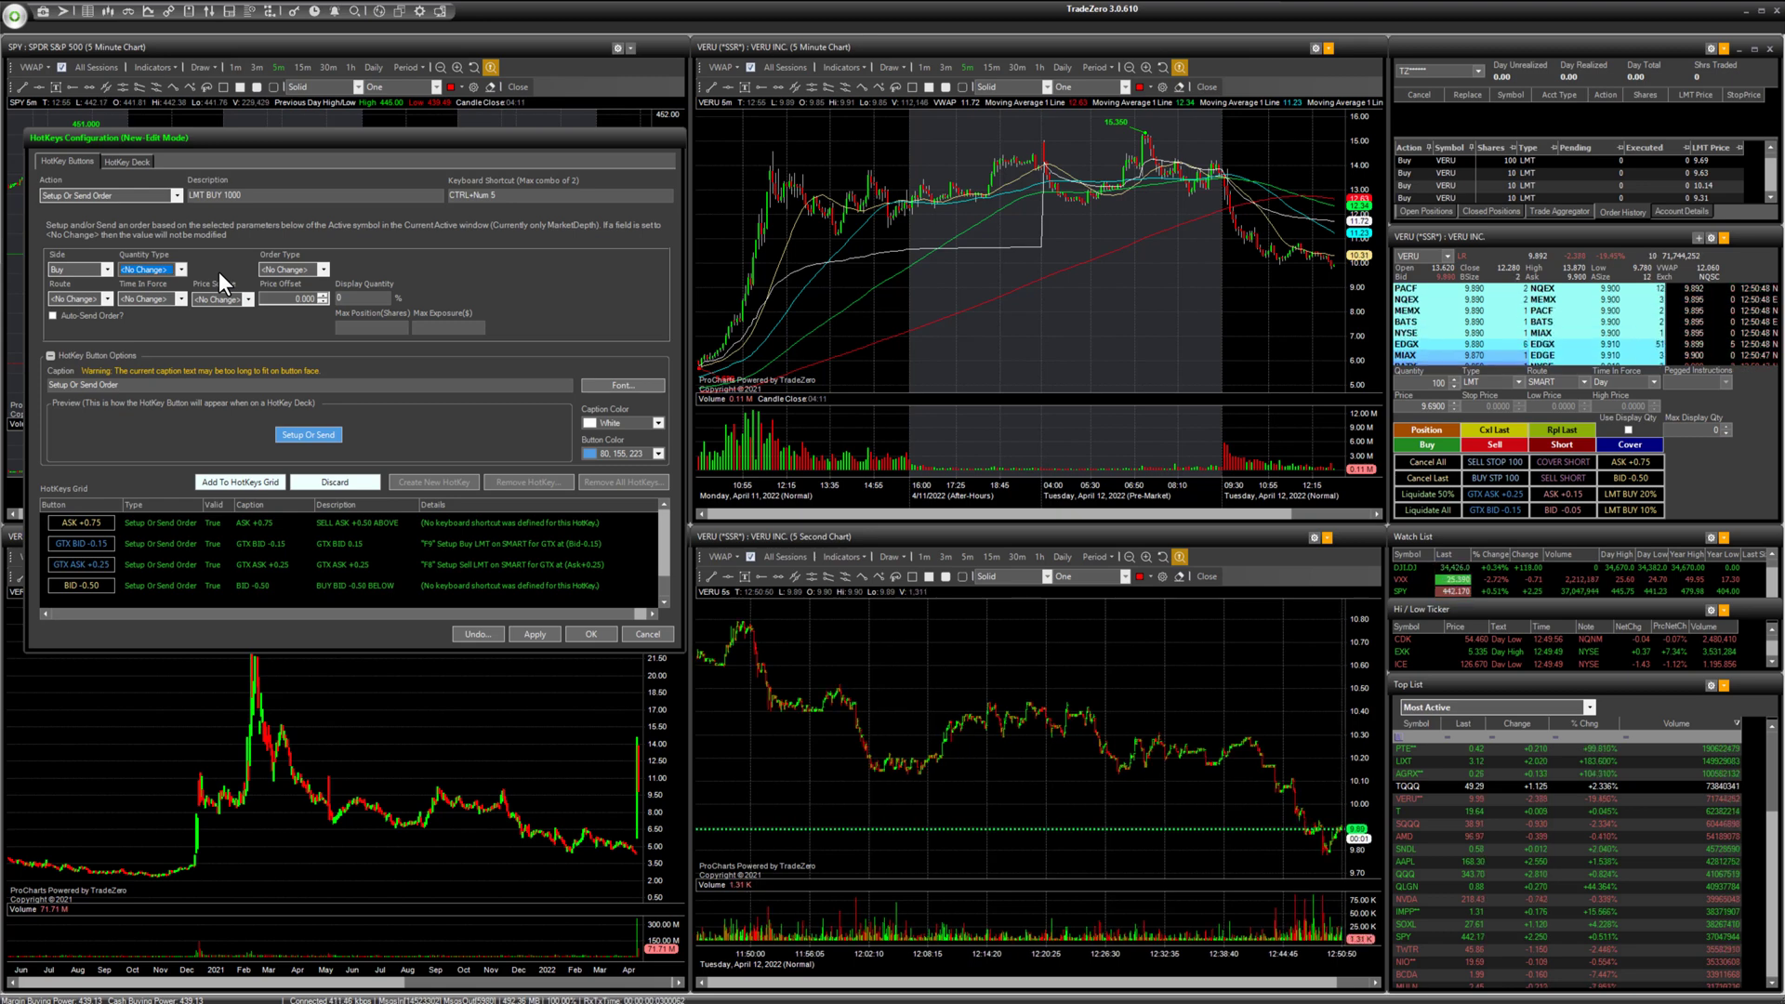
pyautogui.click(50, 317)
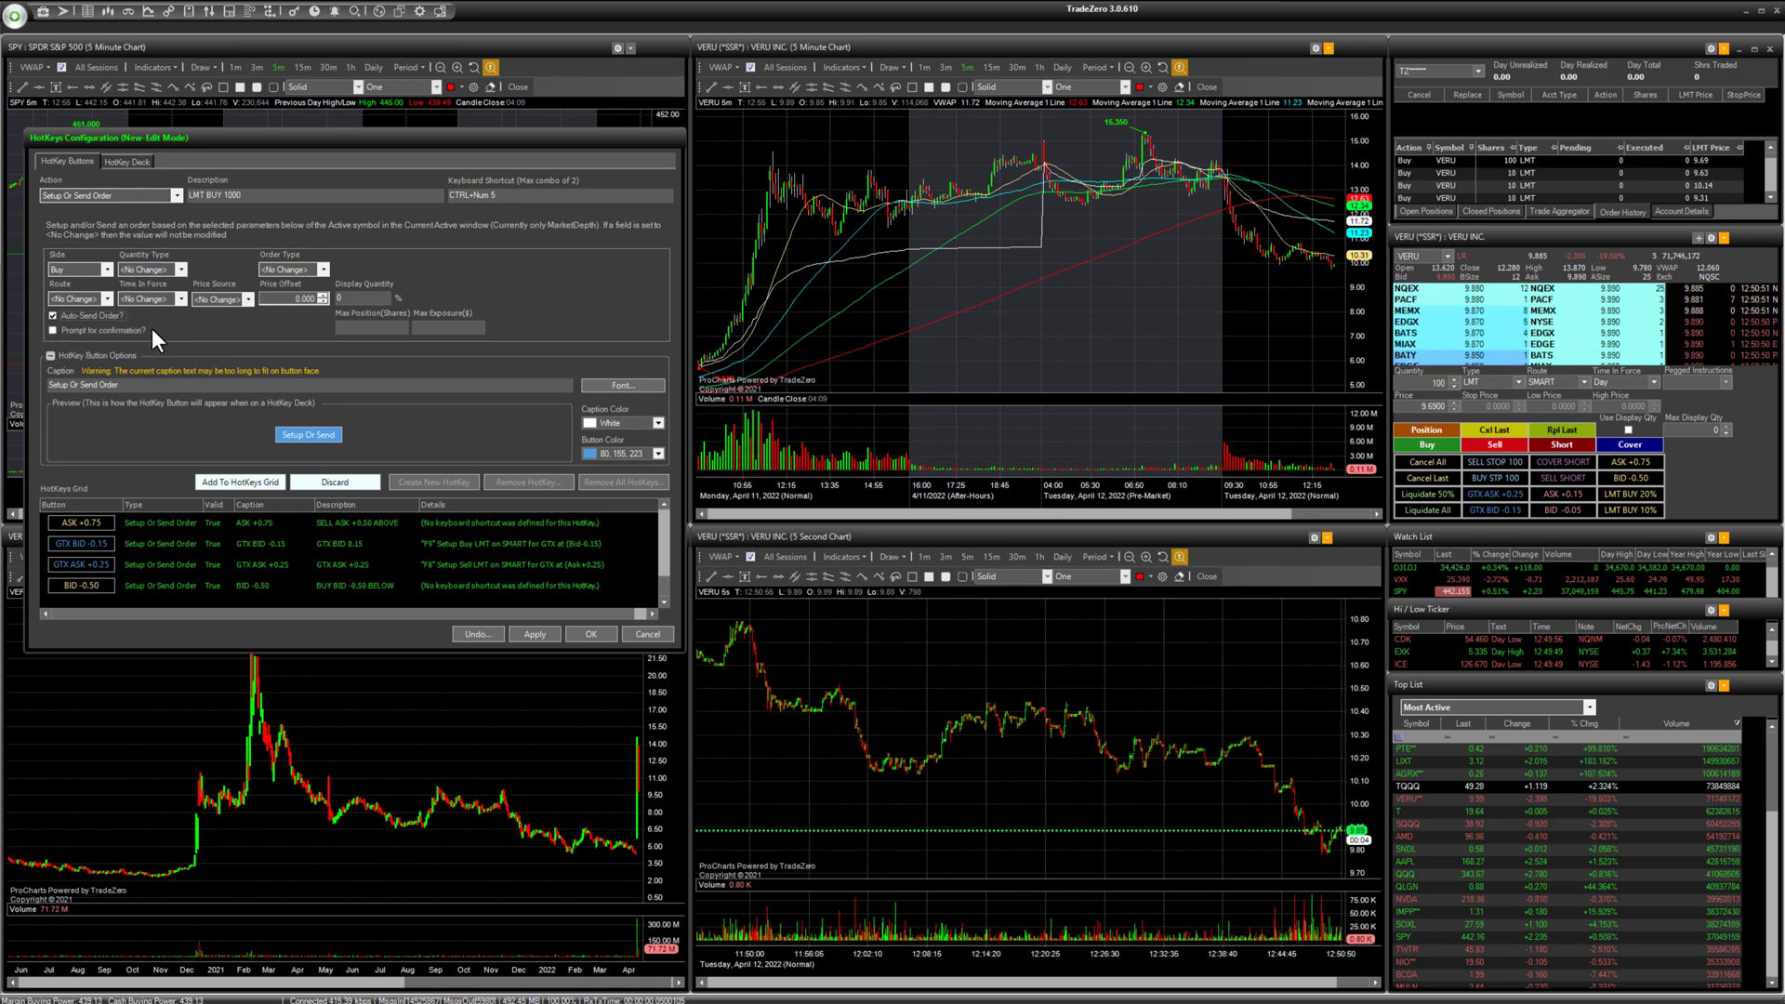
# Step: Set the order quantity to 1000 with the Shares quantity type, and choose LMT as the order type
pyautogui.click(182, 270)
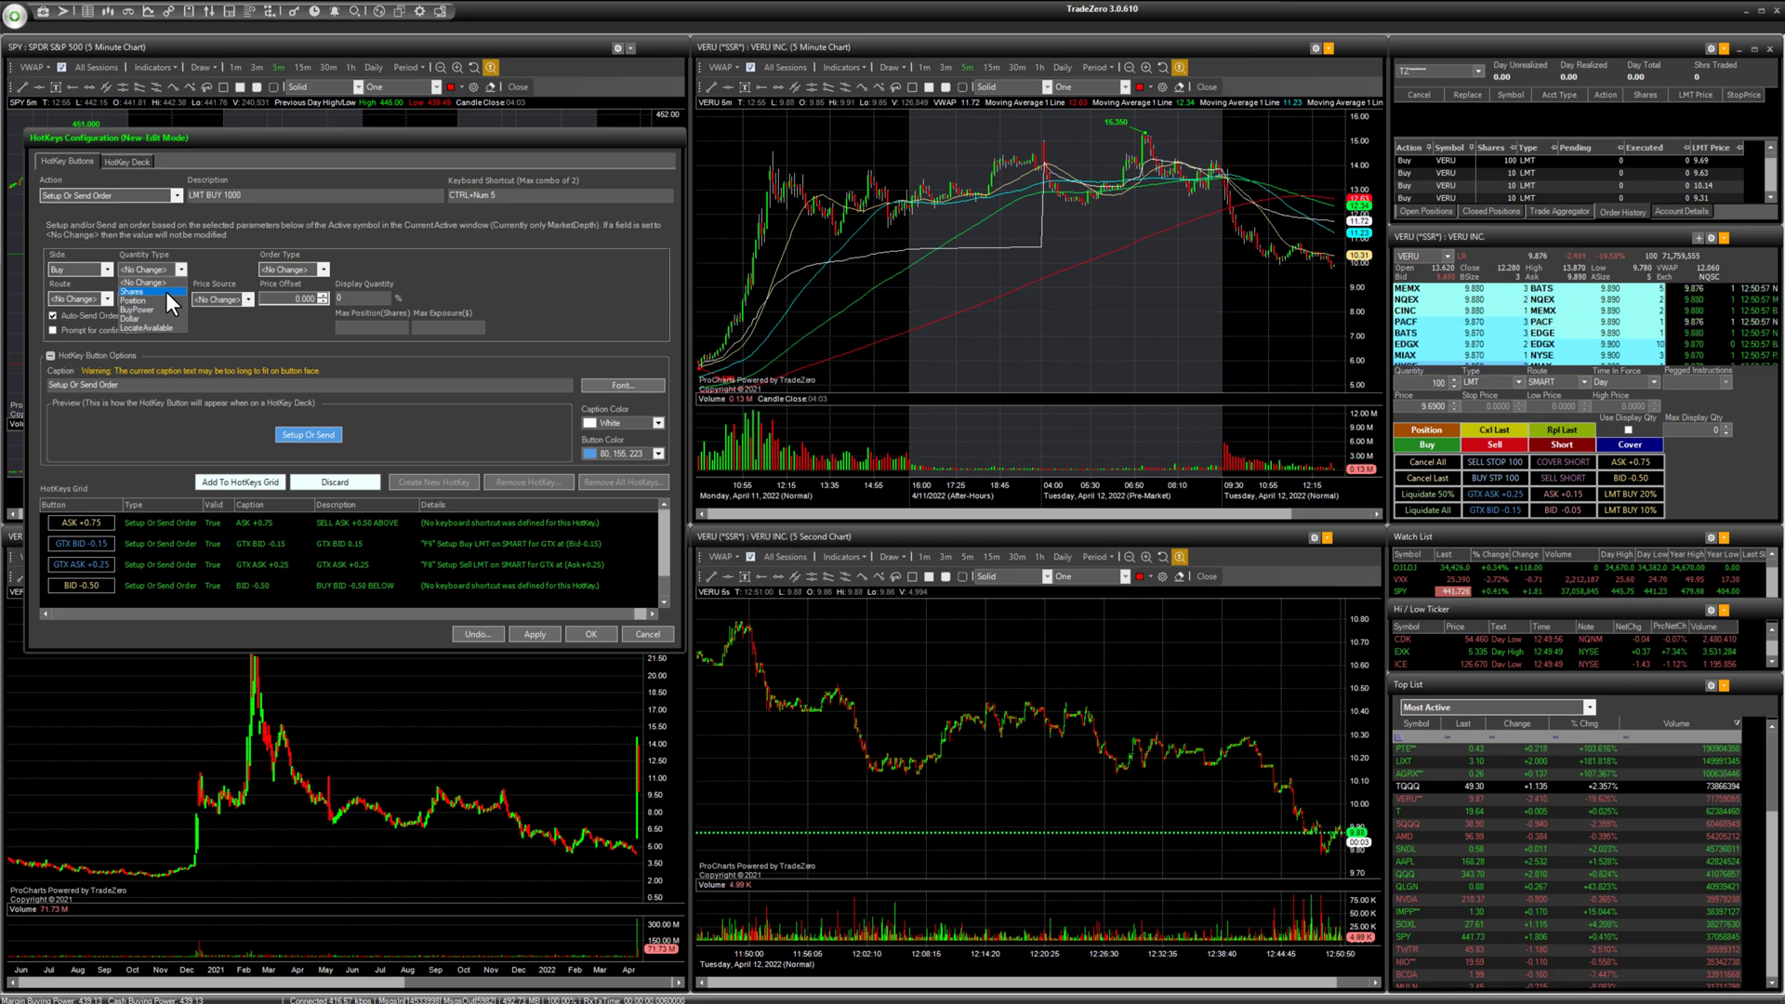
pyautogui.click(166, 292)
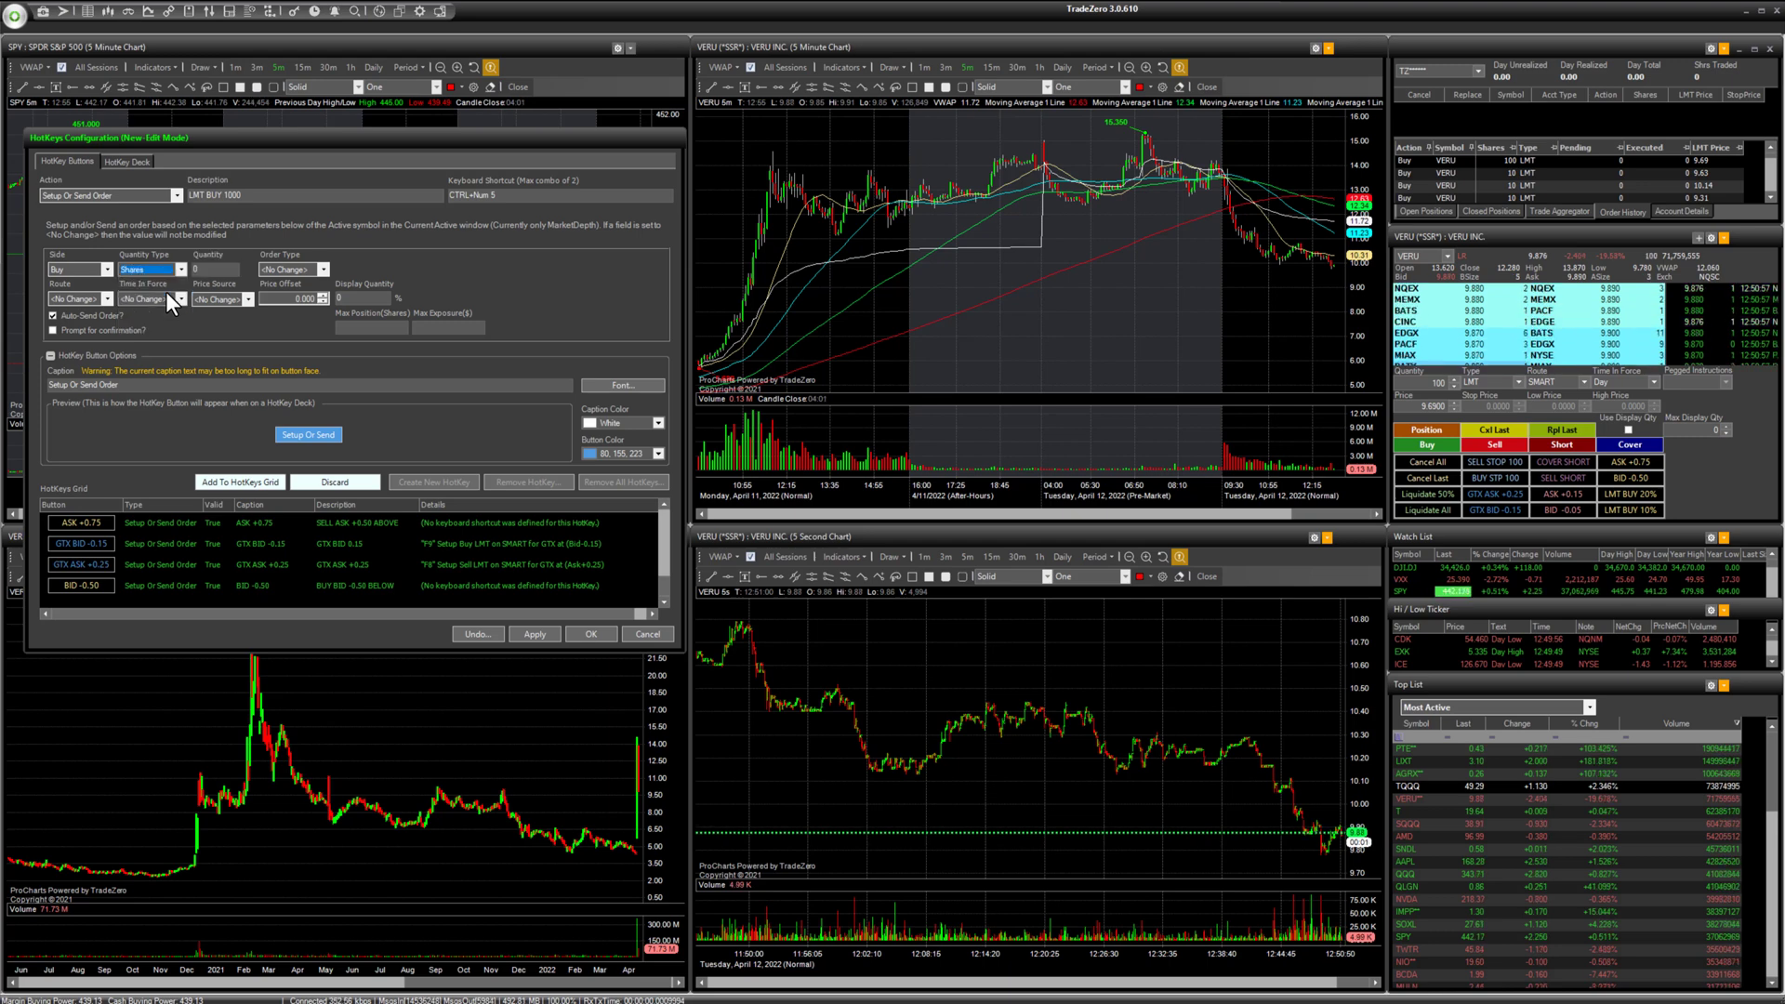
pyautogui.write('1000')
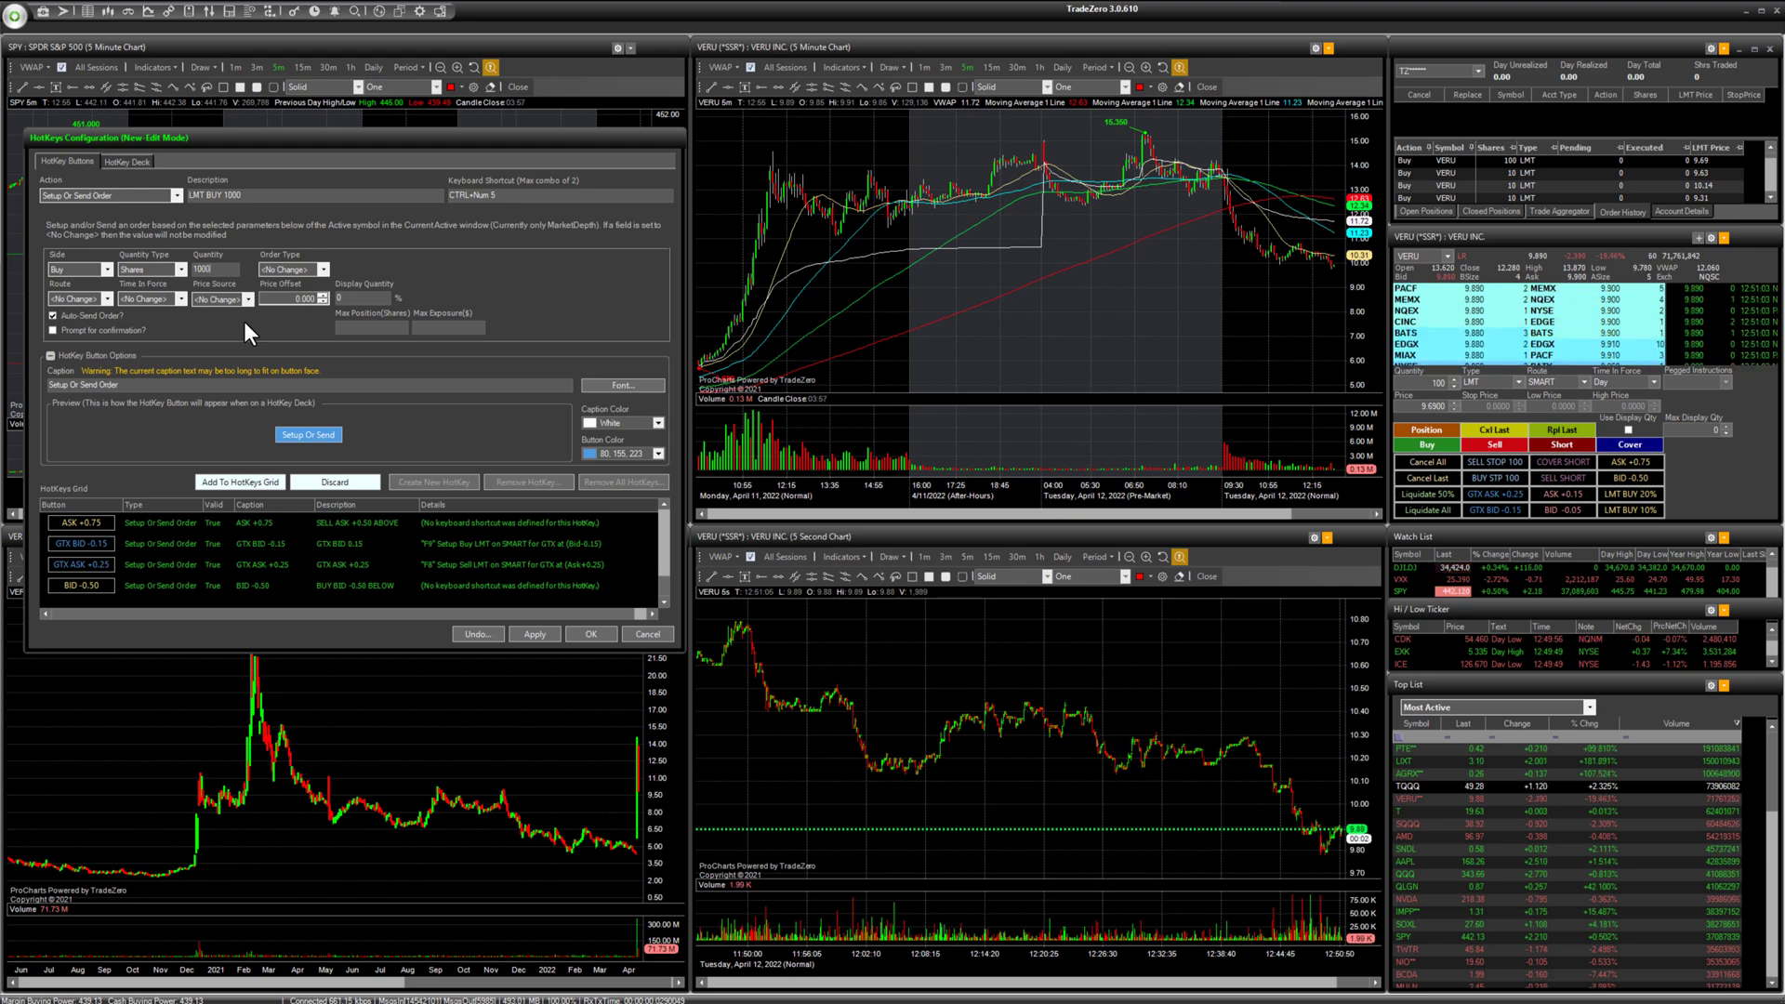
pyautogui.click(324, 270)
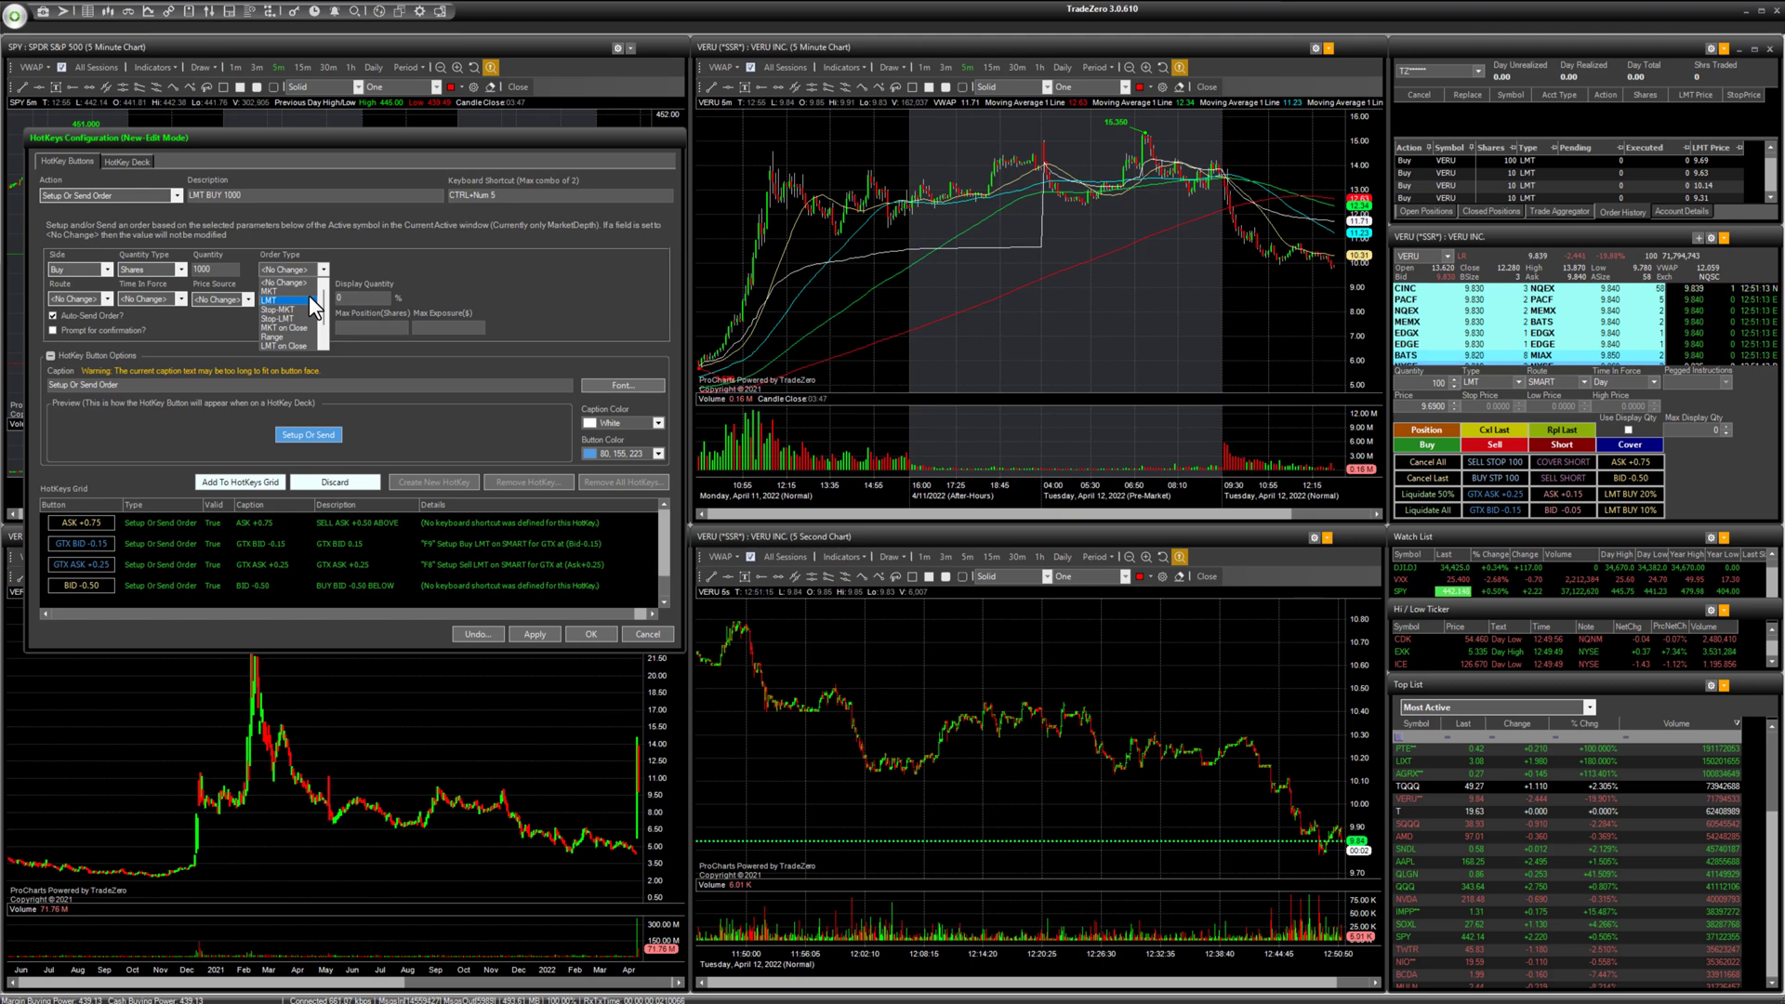
pyautogui.scroll(-1, 322, 297)
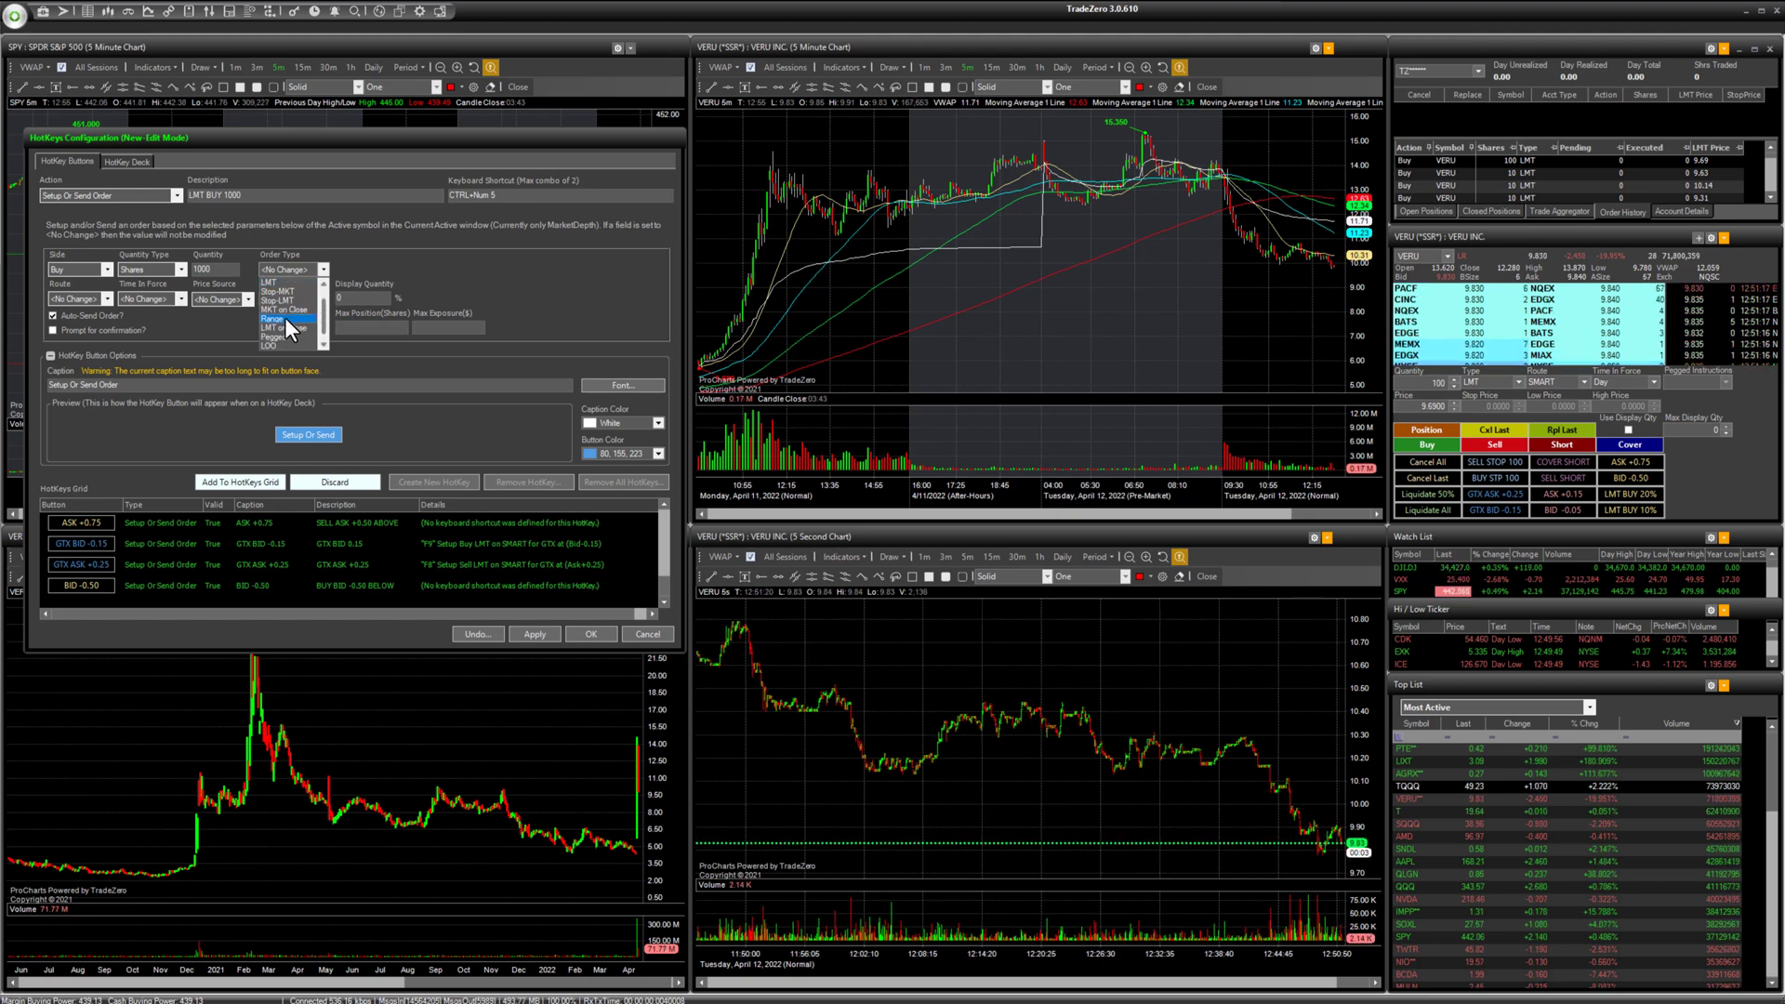
pyautogui.click(287, 281)
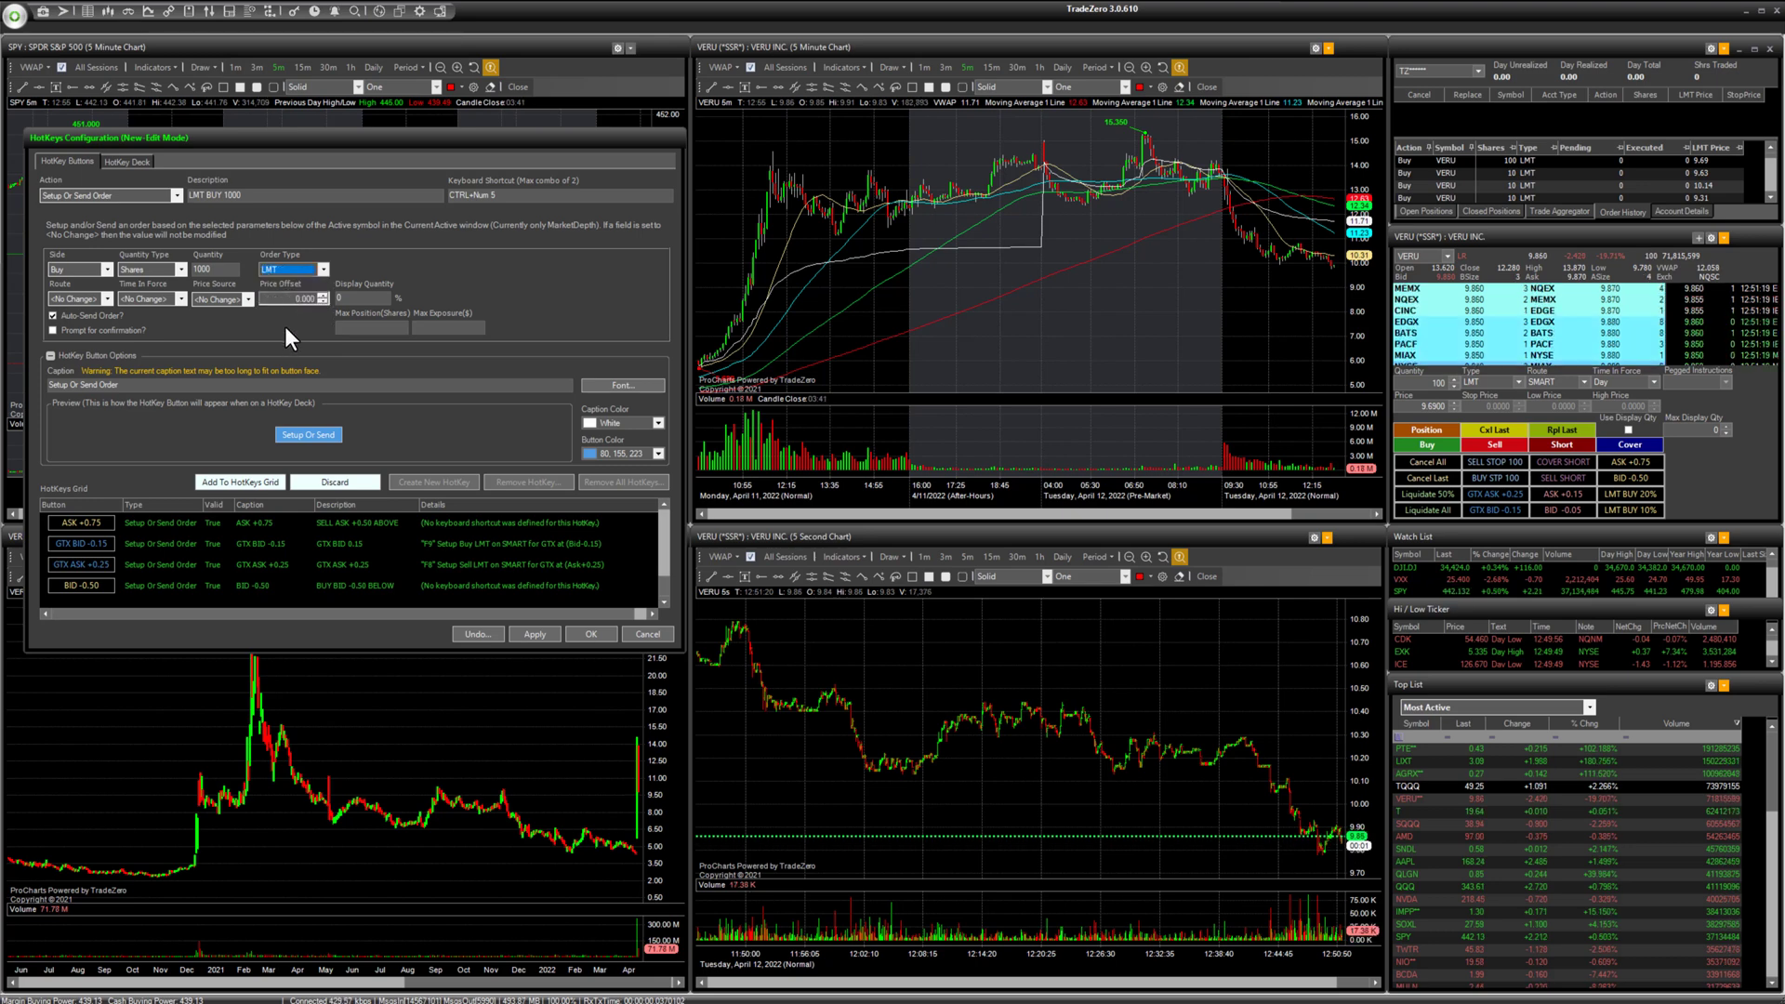
# Step: Route the hotkey order through SMART with a GTC time in force
pyautogui.click(106, 296)
pyautogui.click(106, 318)
pyautogui.click(181, 297)
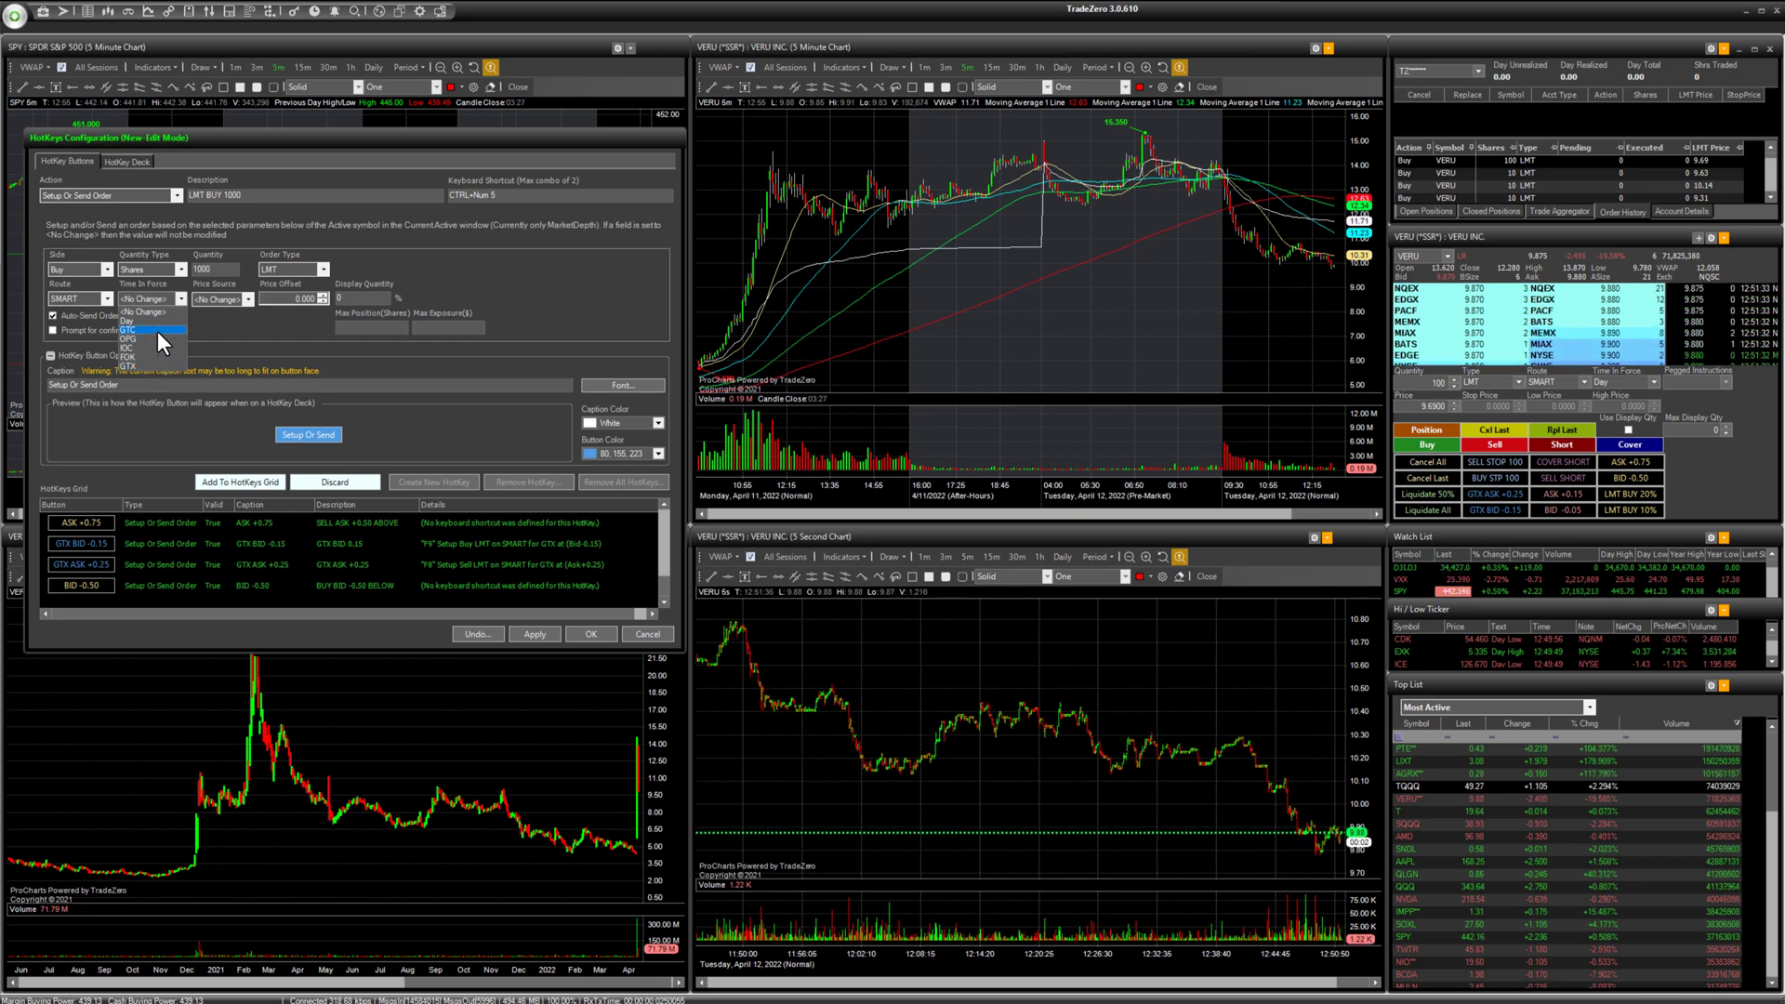
pyautogui.click(158, 331)
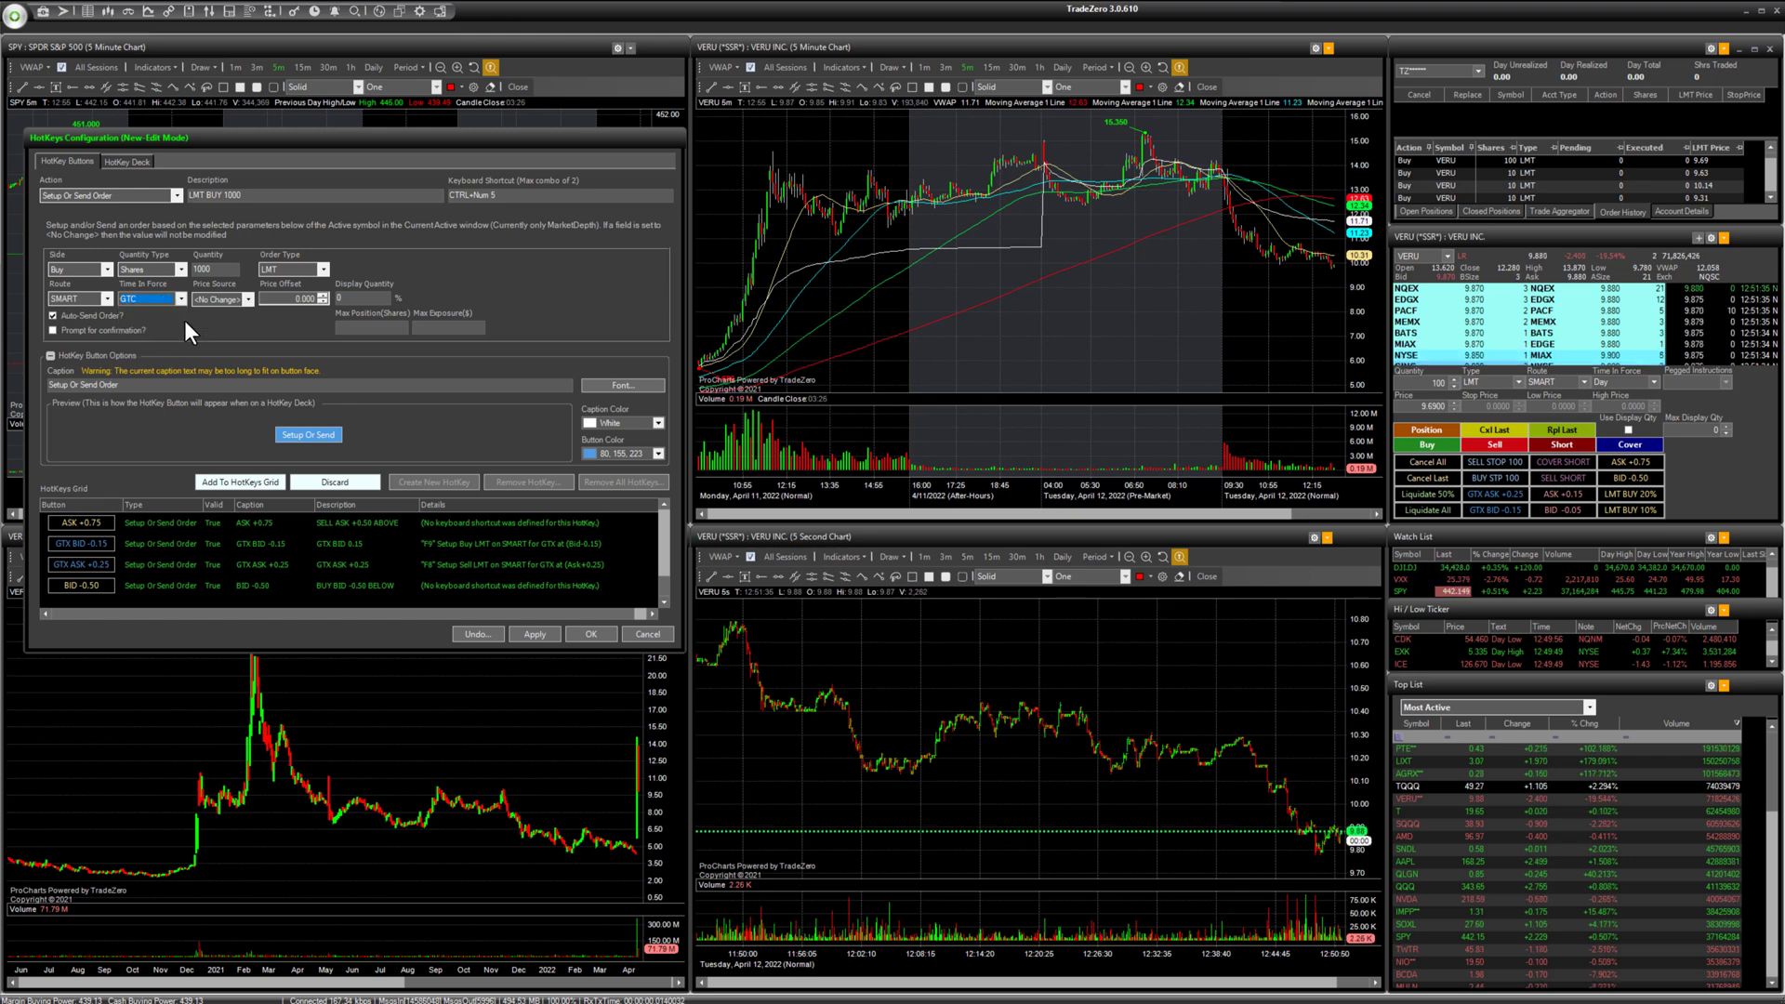
# Step: Set the order's price source to Ask with a price offset of 0.050
pyautogui.click(244, 299)
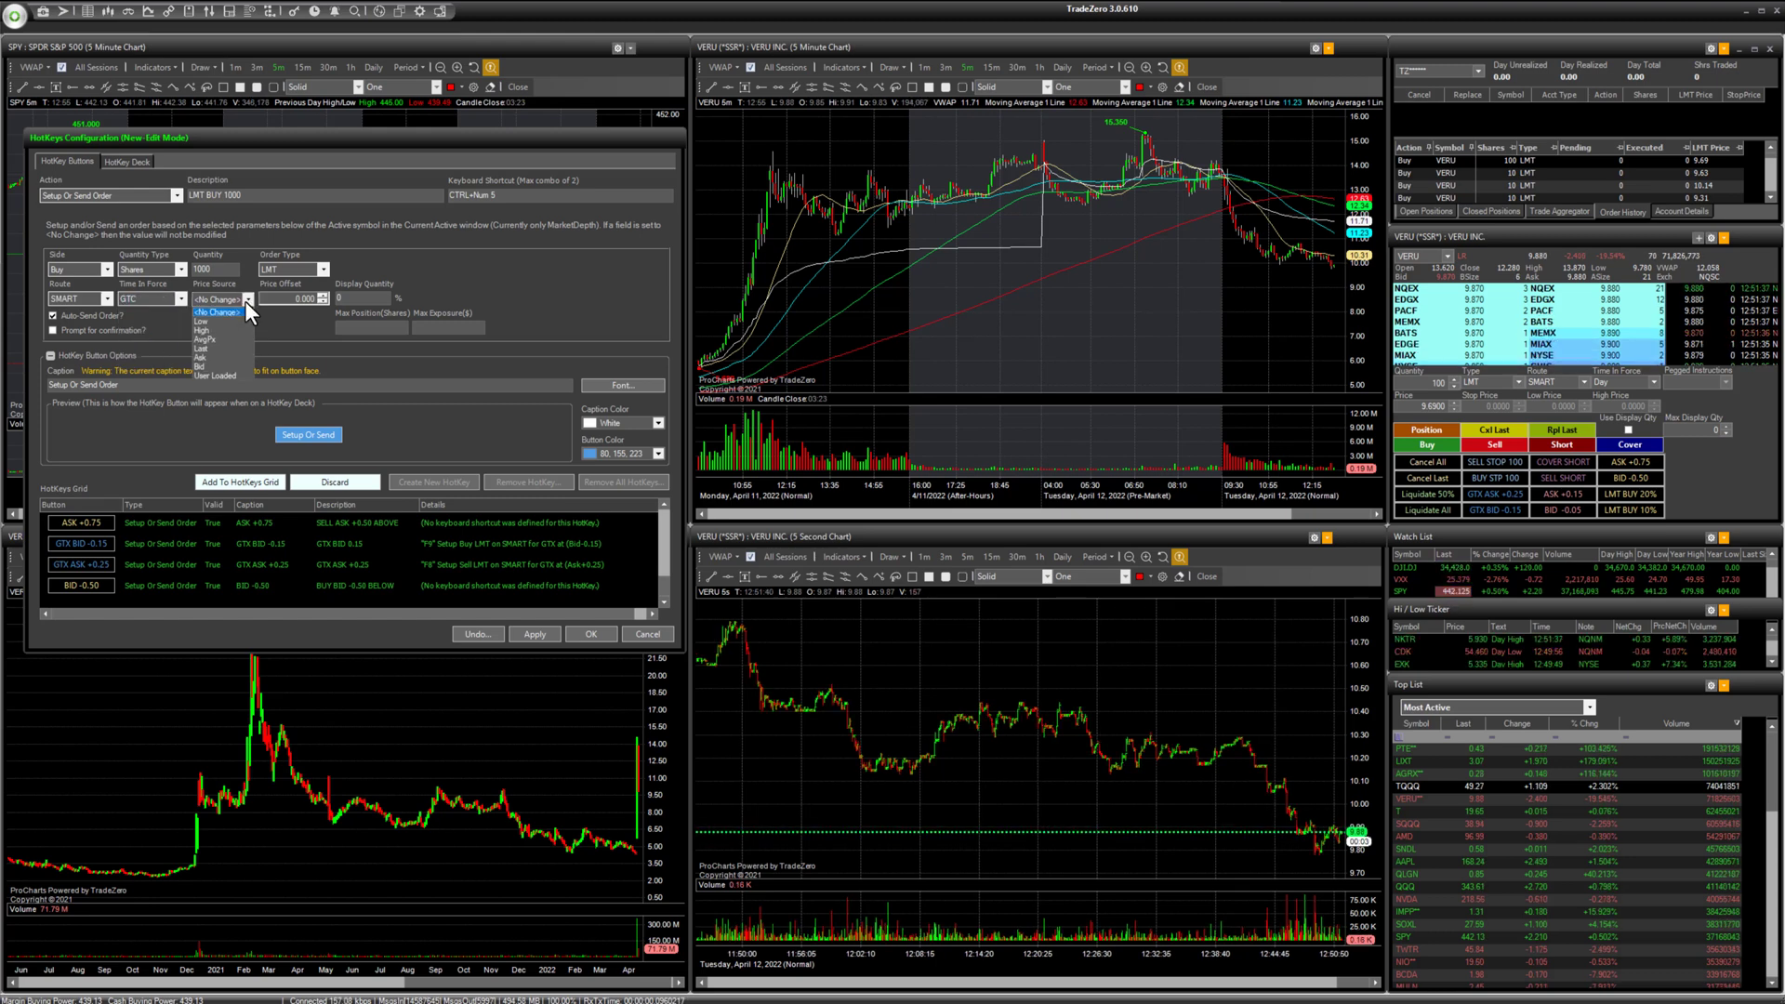
pyautogui.click(322, 295)
pyautogui.click(321, 295)
pyautogui.click(322, 296)
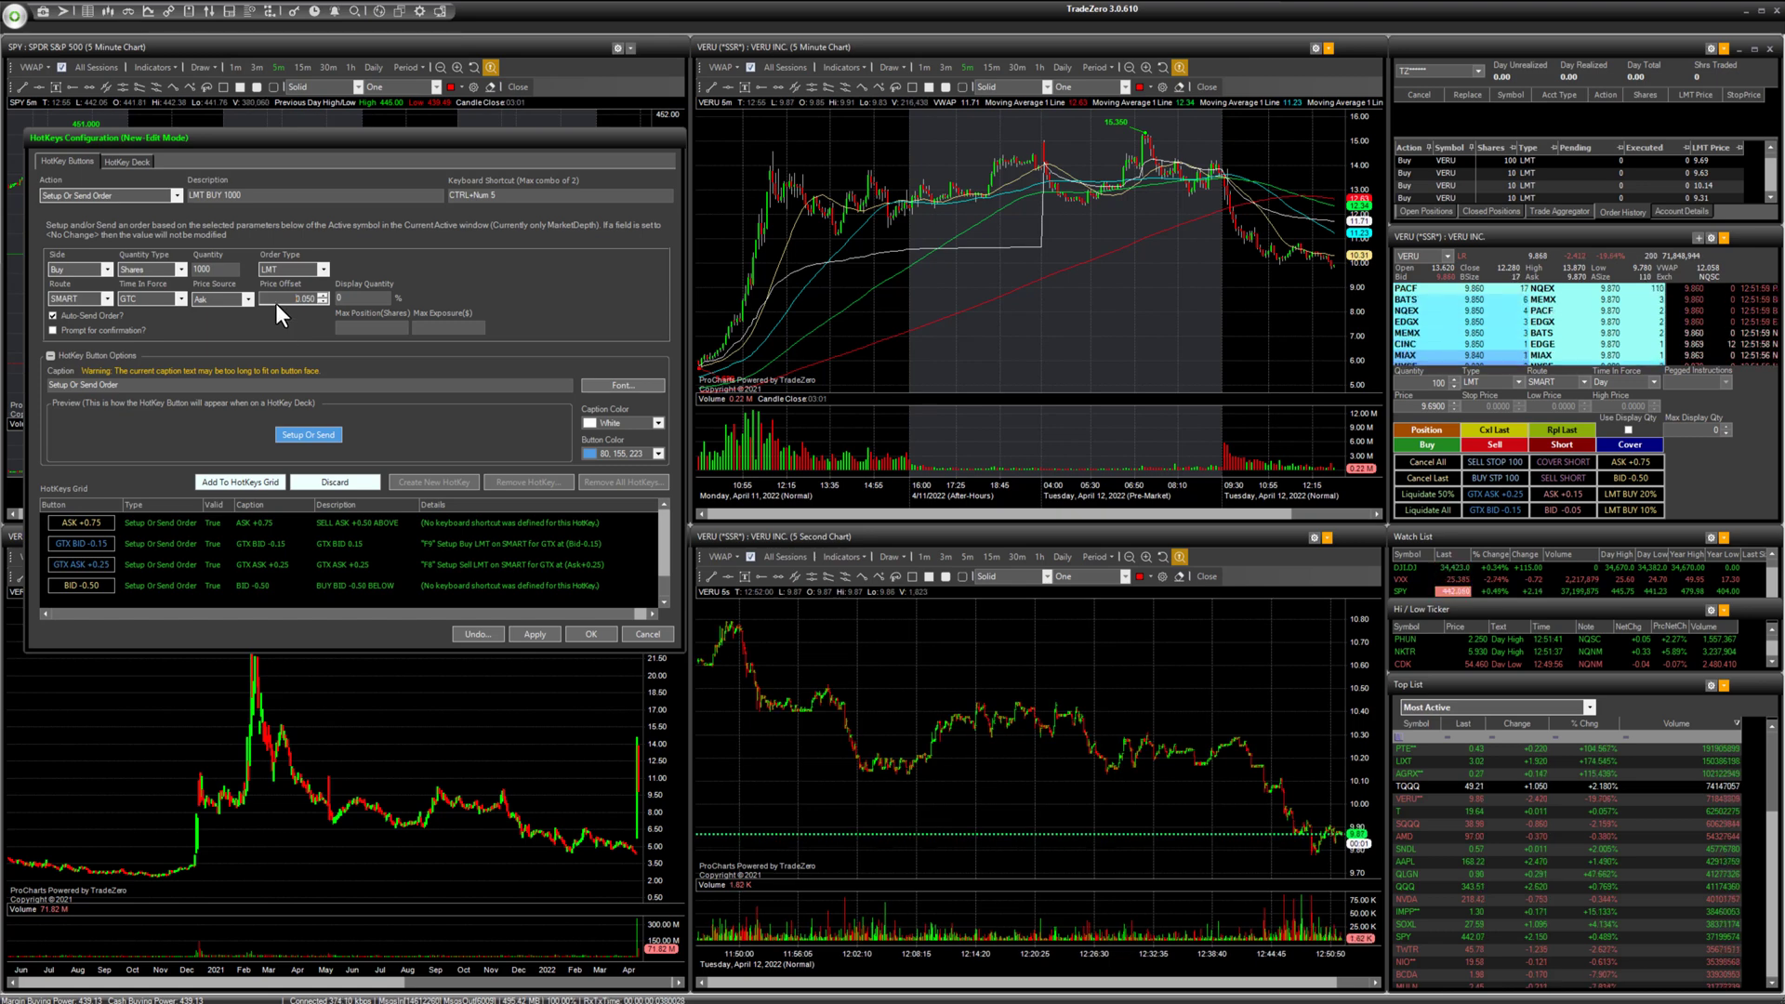
pyautogui.doubleClick(279, 299)
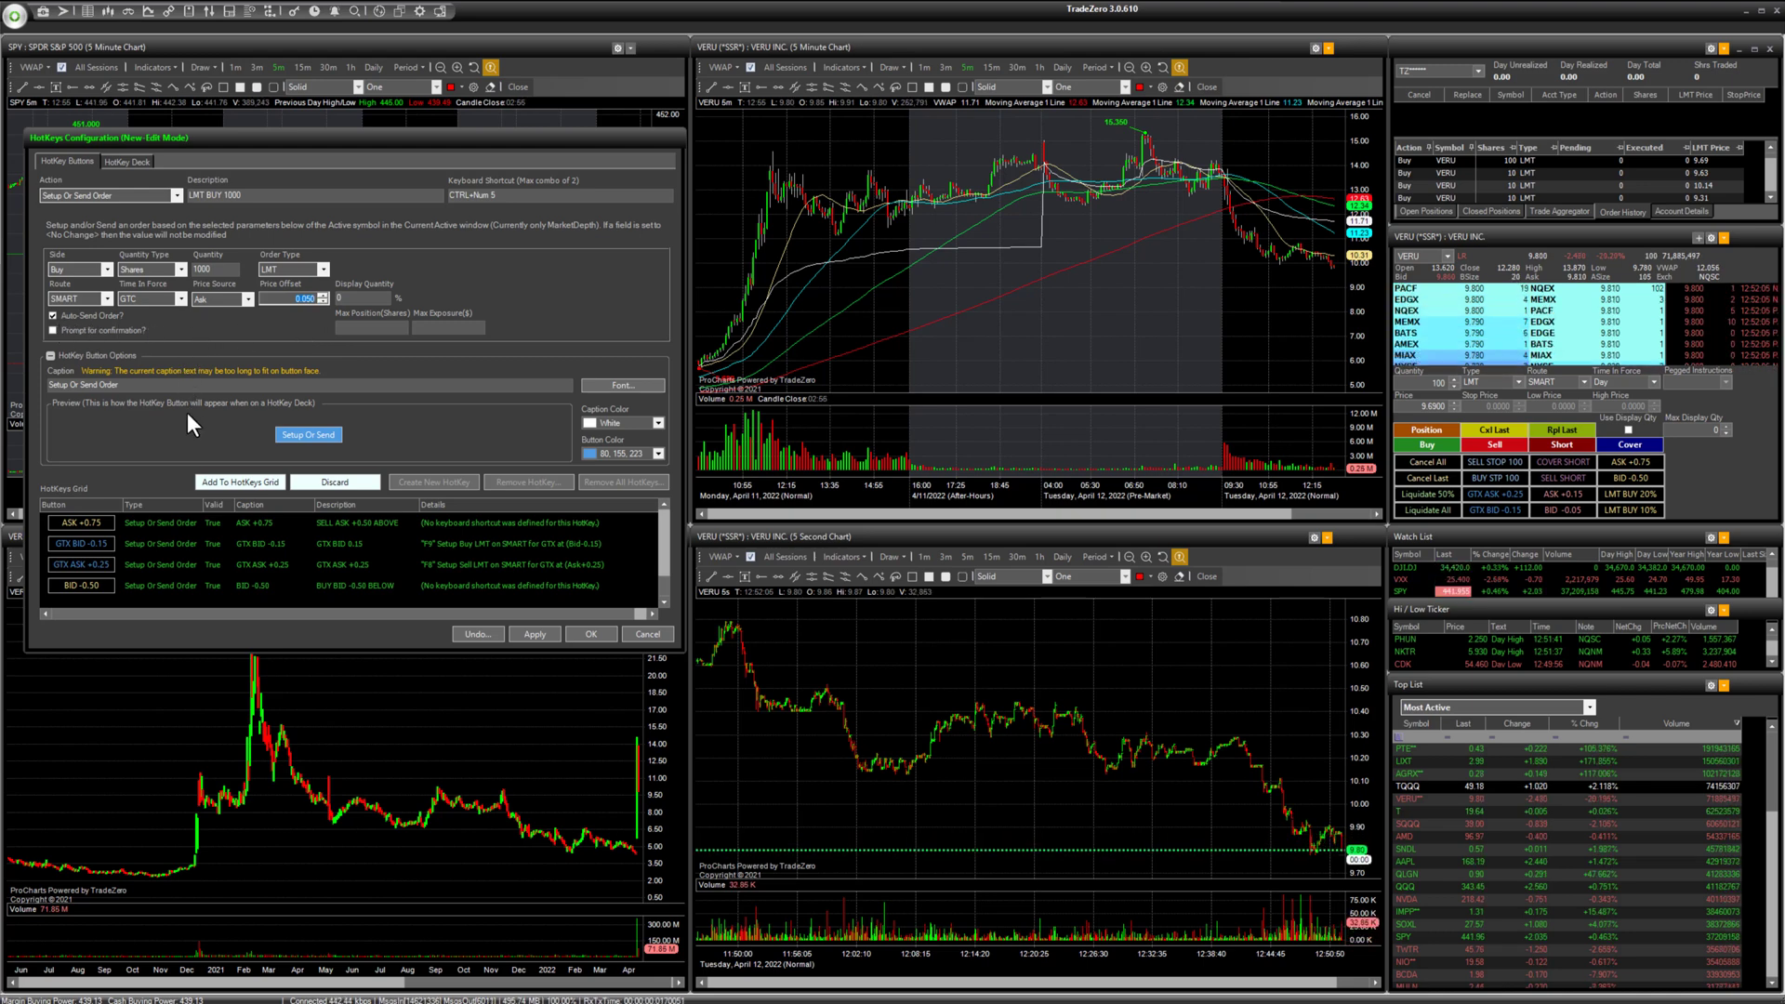
# Step: Add the hotkey to the hotkeys grid with the caption "LMT 1000" and check its button in the HotKey Deck catalog
pyautogui.click(38, 383)
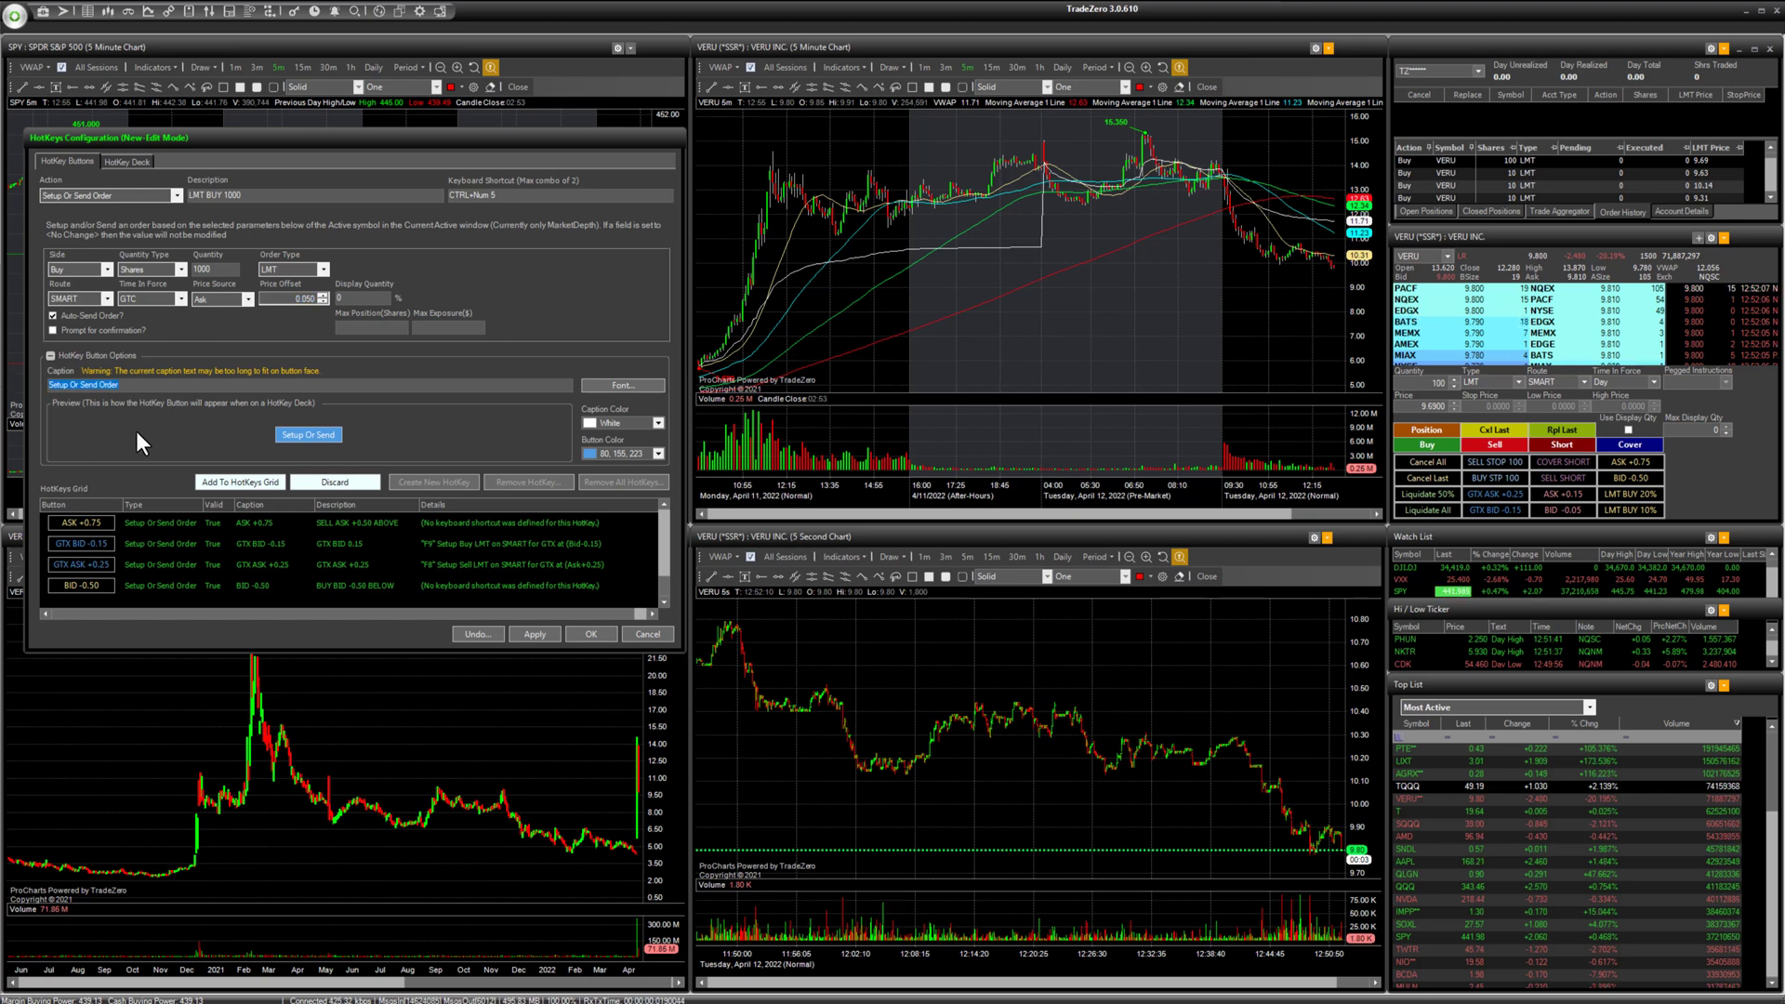
pyautogui.write('LMT 1')
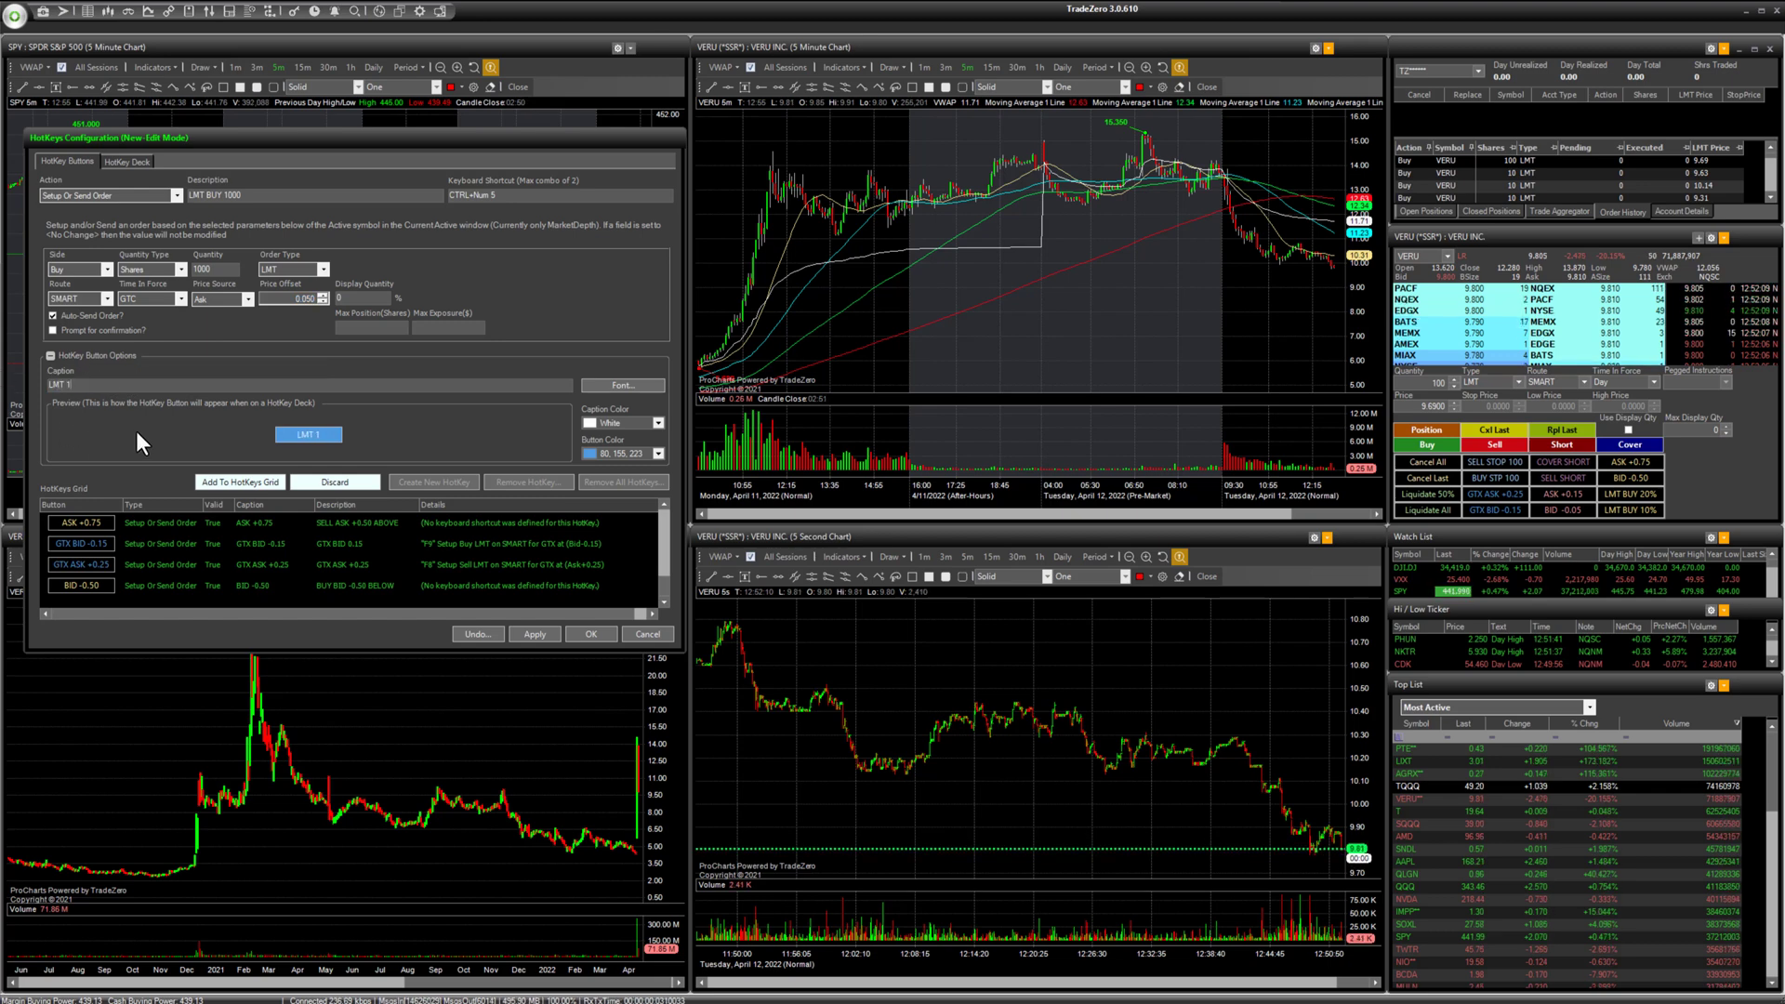
pyautogui.write('000')
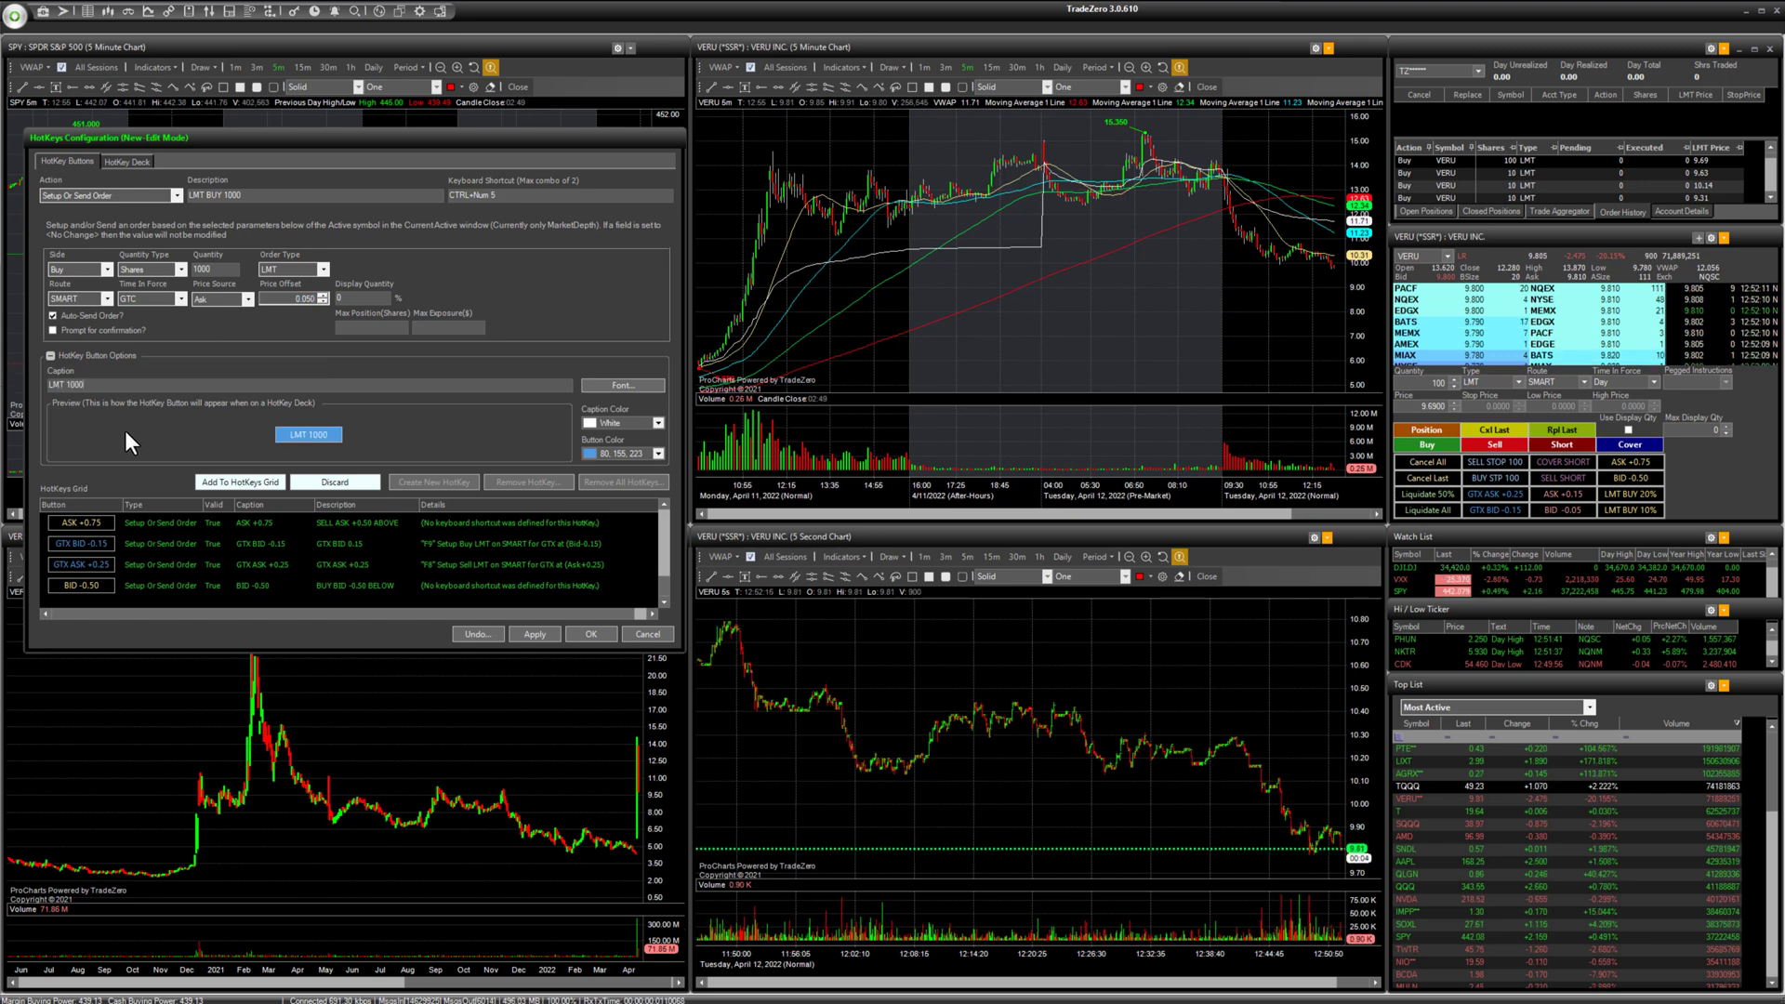
pyautogui.click(232, 481)
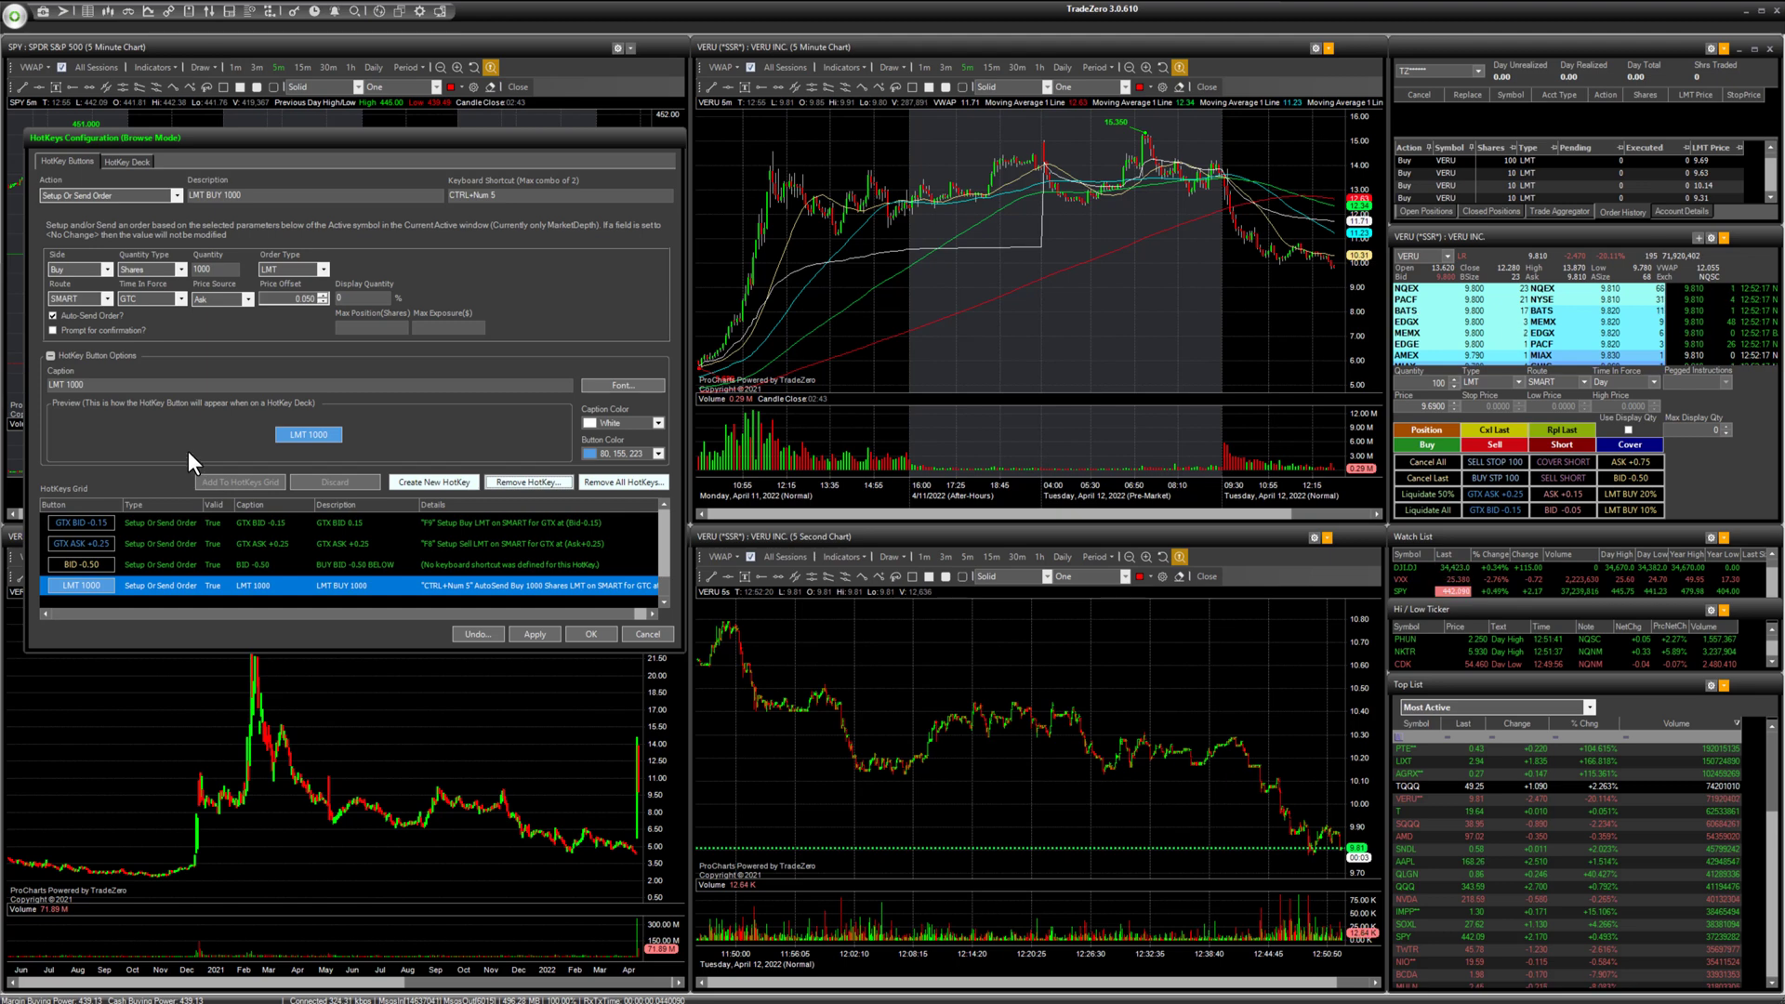
pyautogui.click(124, 163)
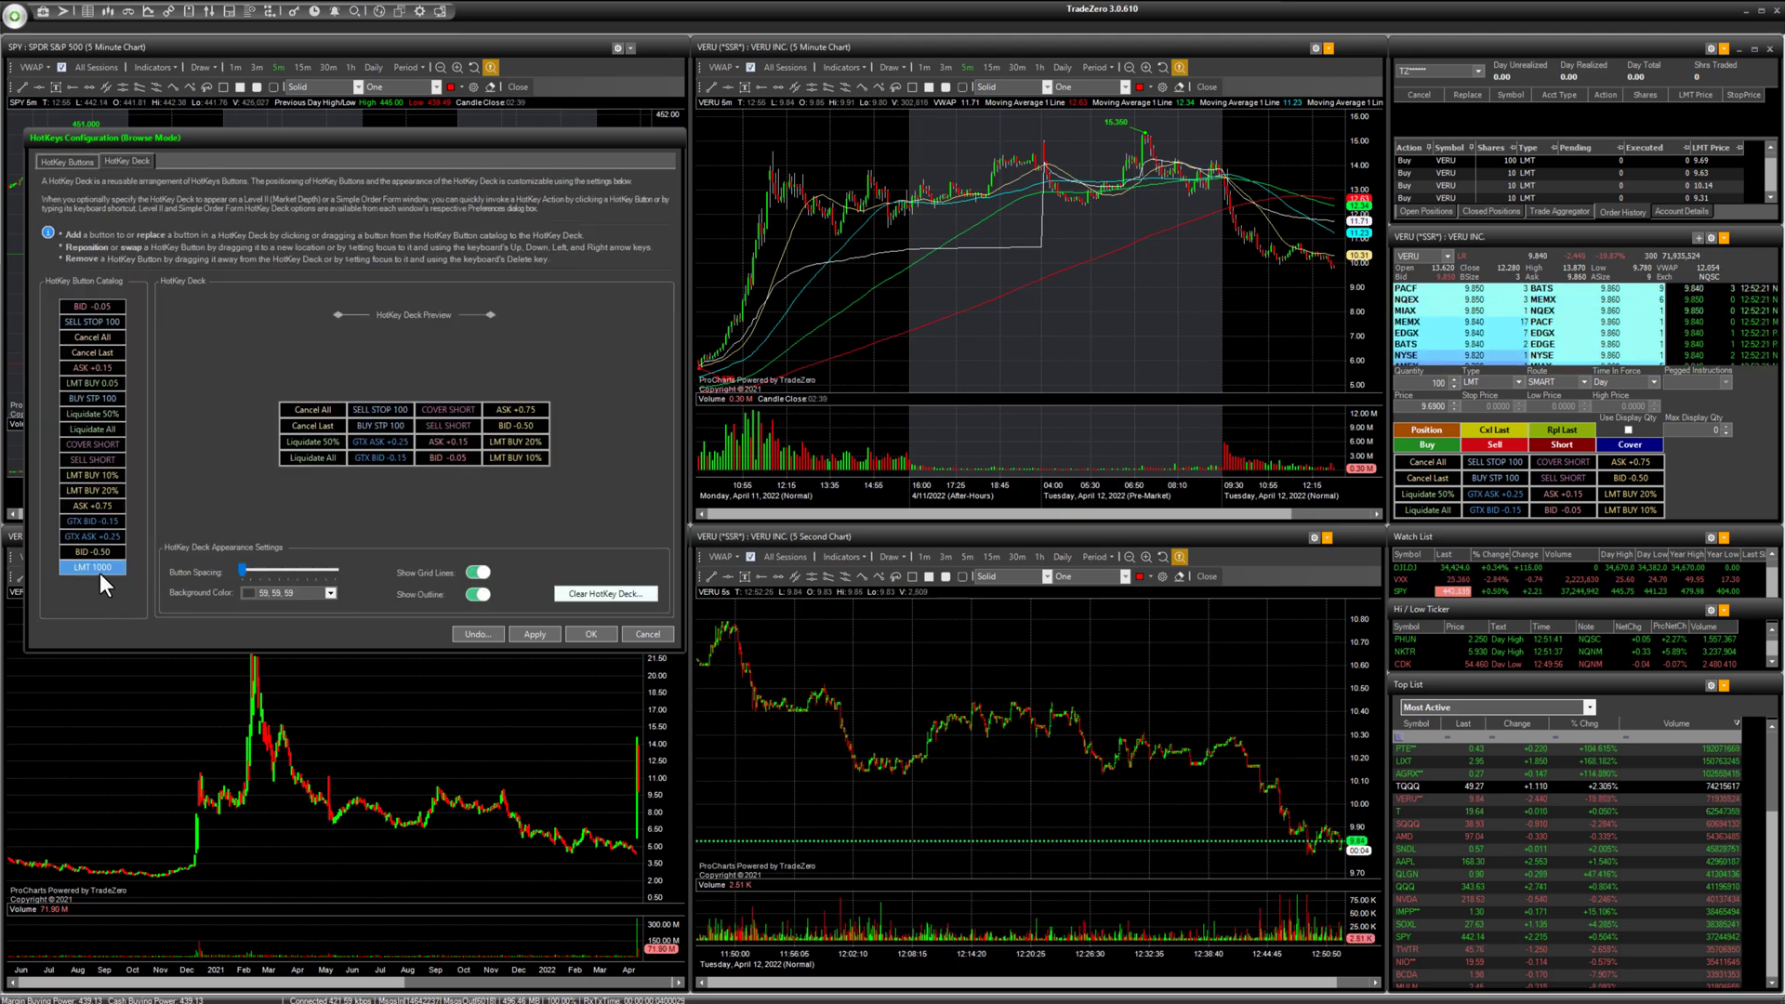
pyautogui.click(61, 166)
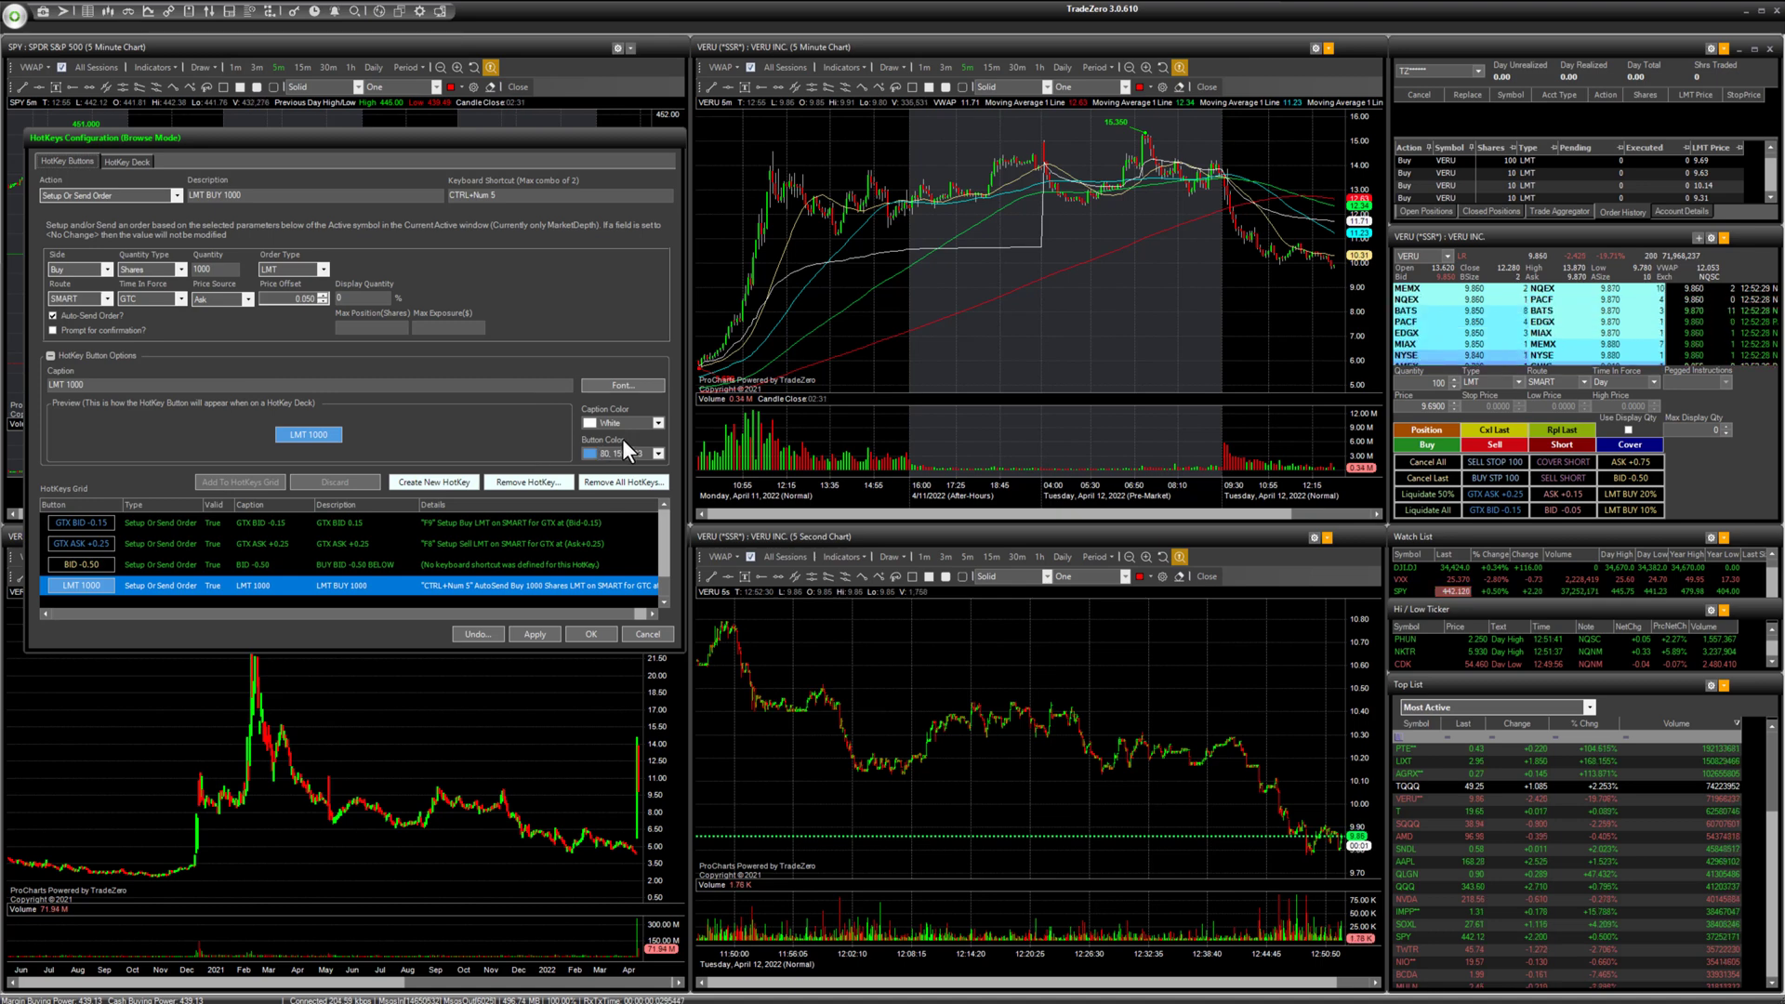
# Step: Change the LMT 1000 hotkey's caption color to light pink and its button color to black, keeping the edits
pyautogui.click(657, 423)
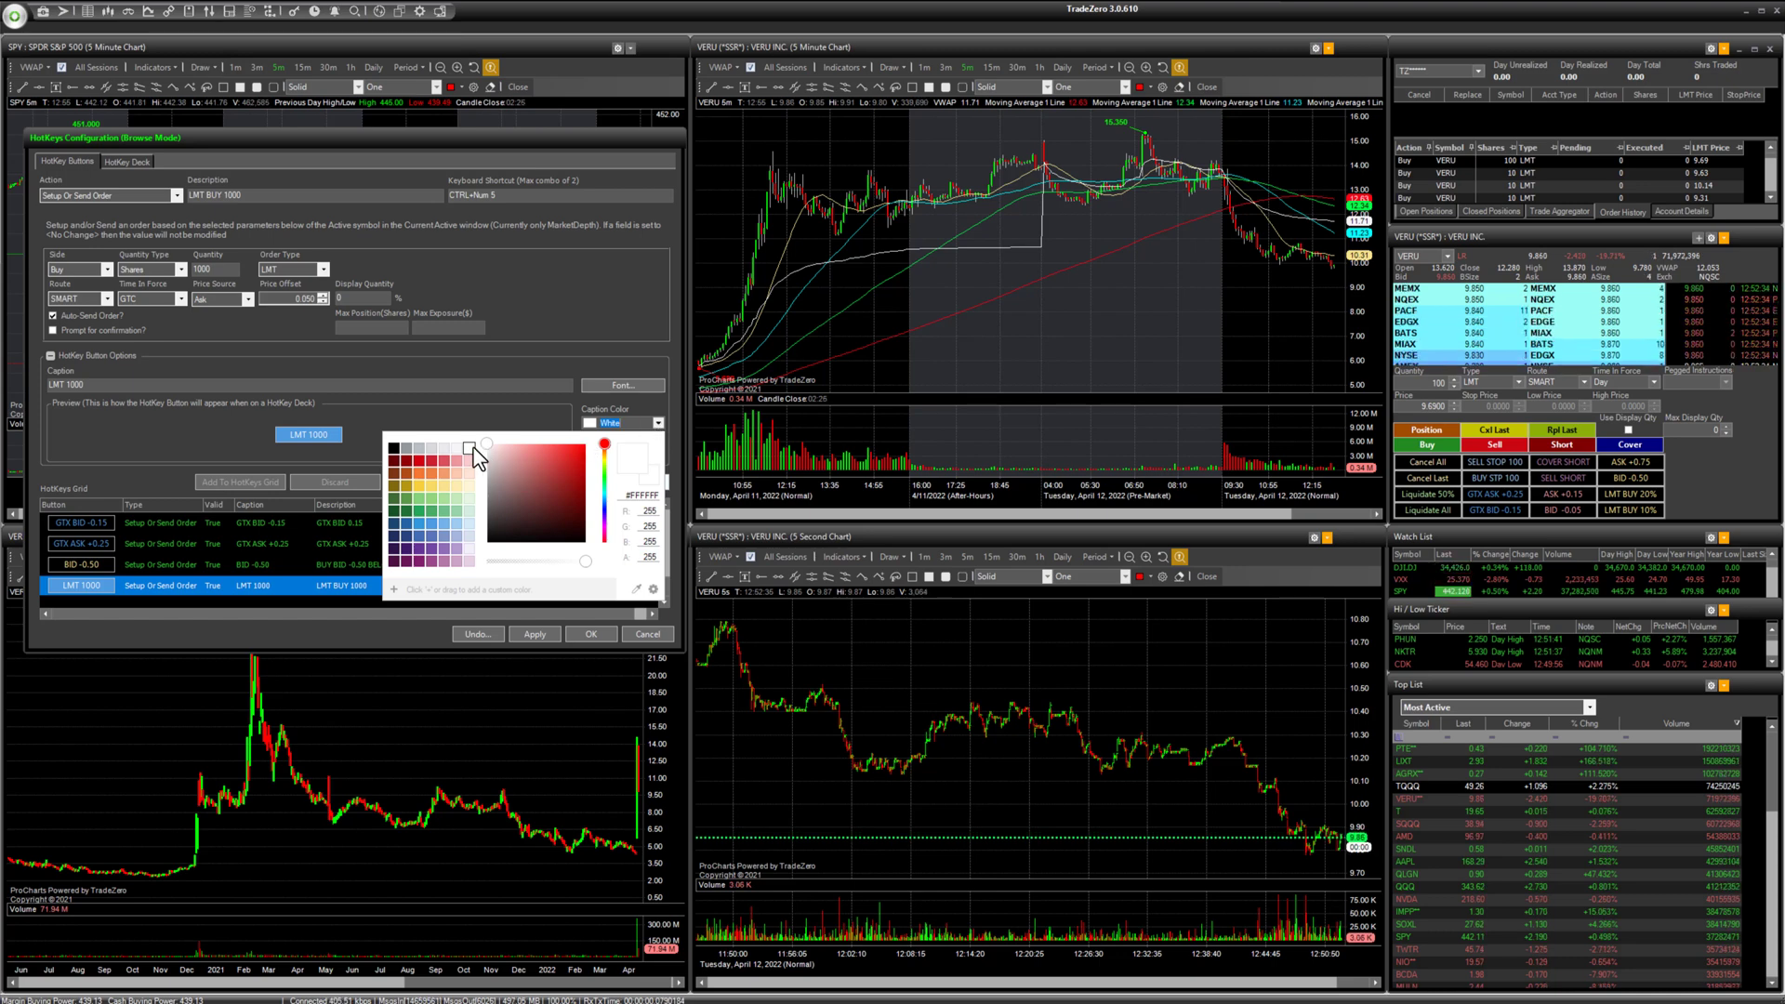
pyautogui.click(454, 560)
pyautogui.click(461, 401)
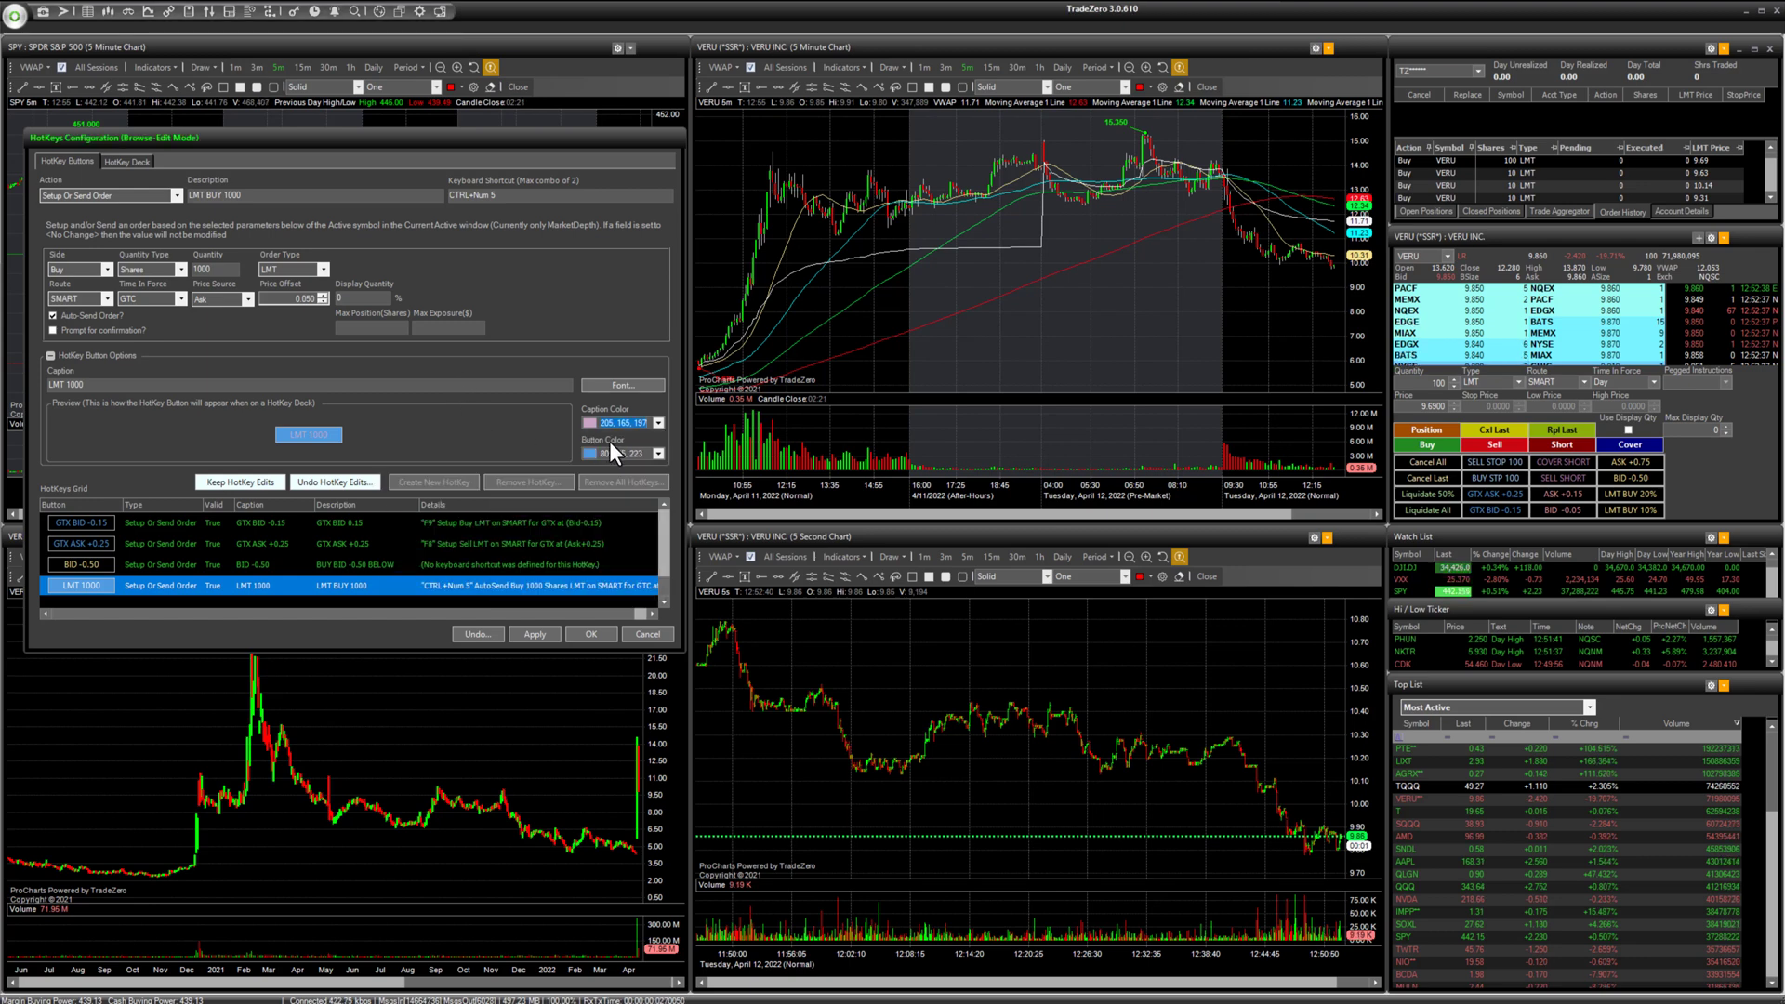
pyautogui.click(658, 453)
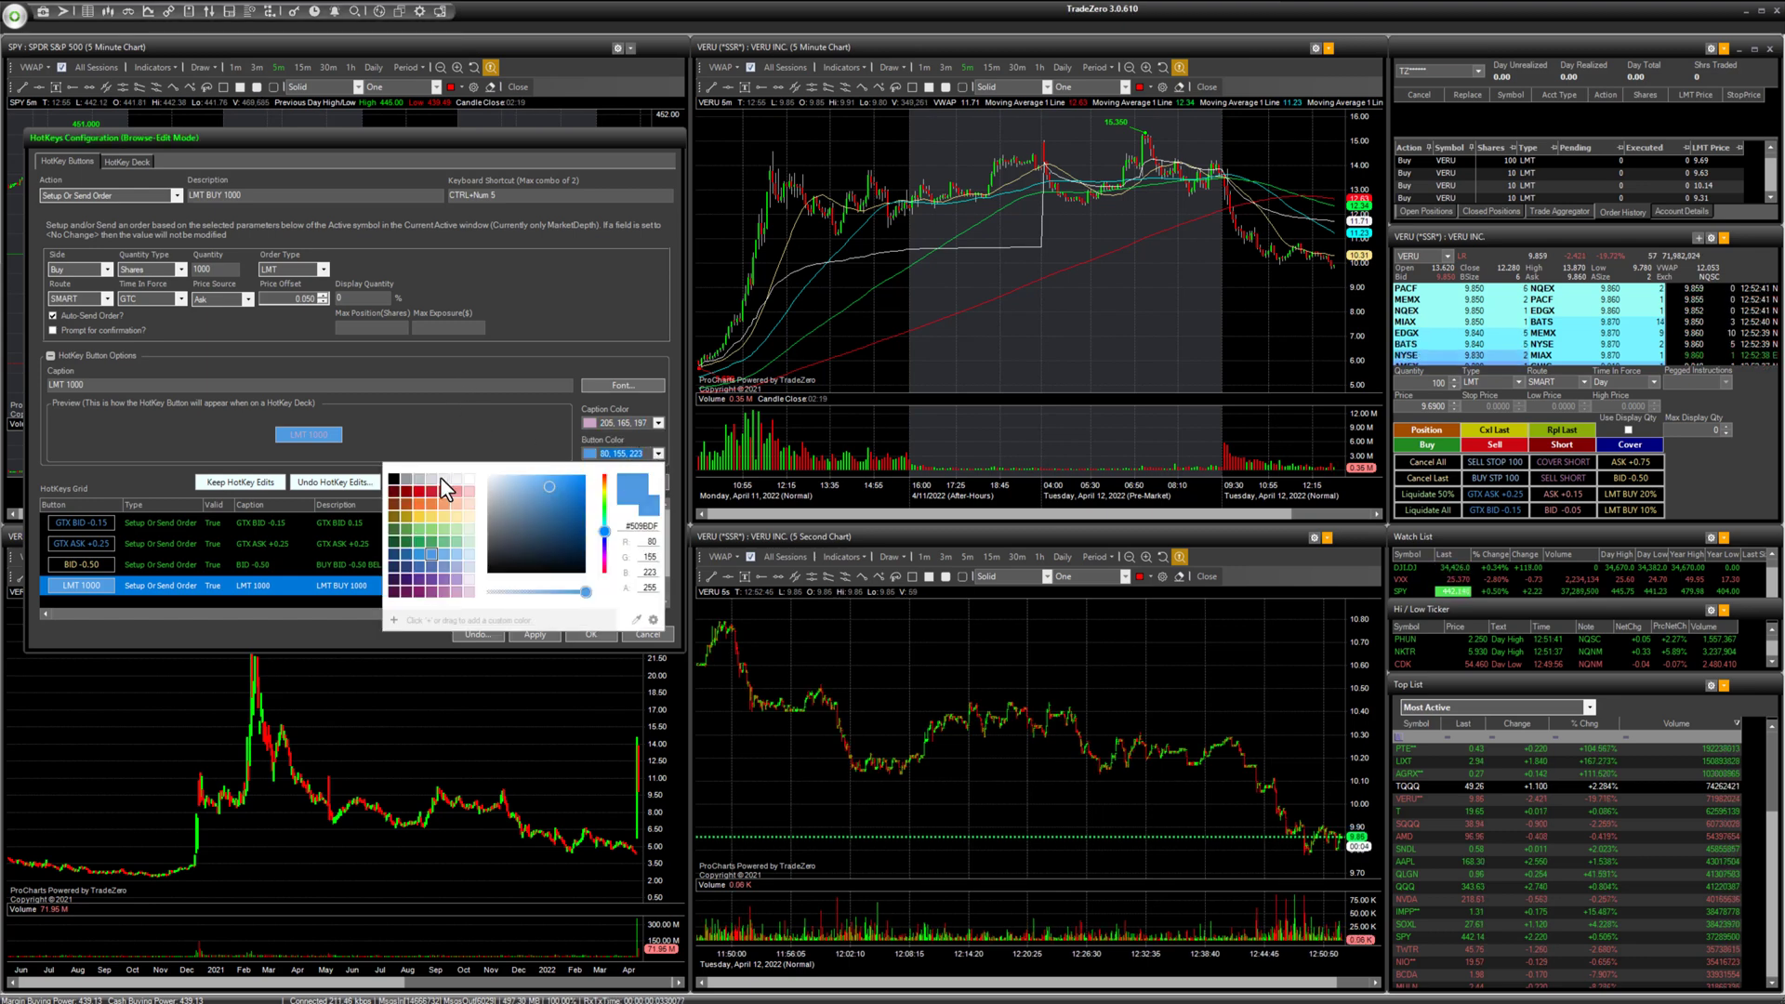
pyautogui.click(394, 484)
pyautogui.click(413, 425)
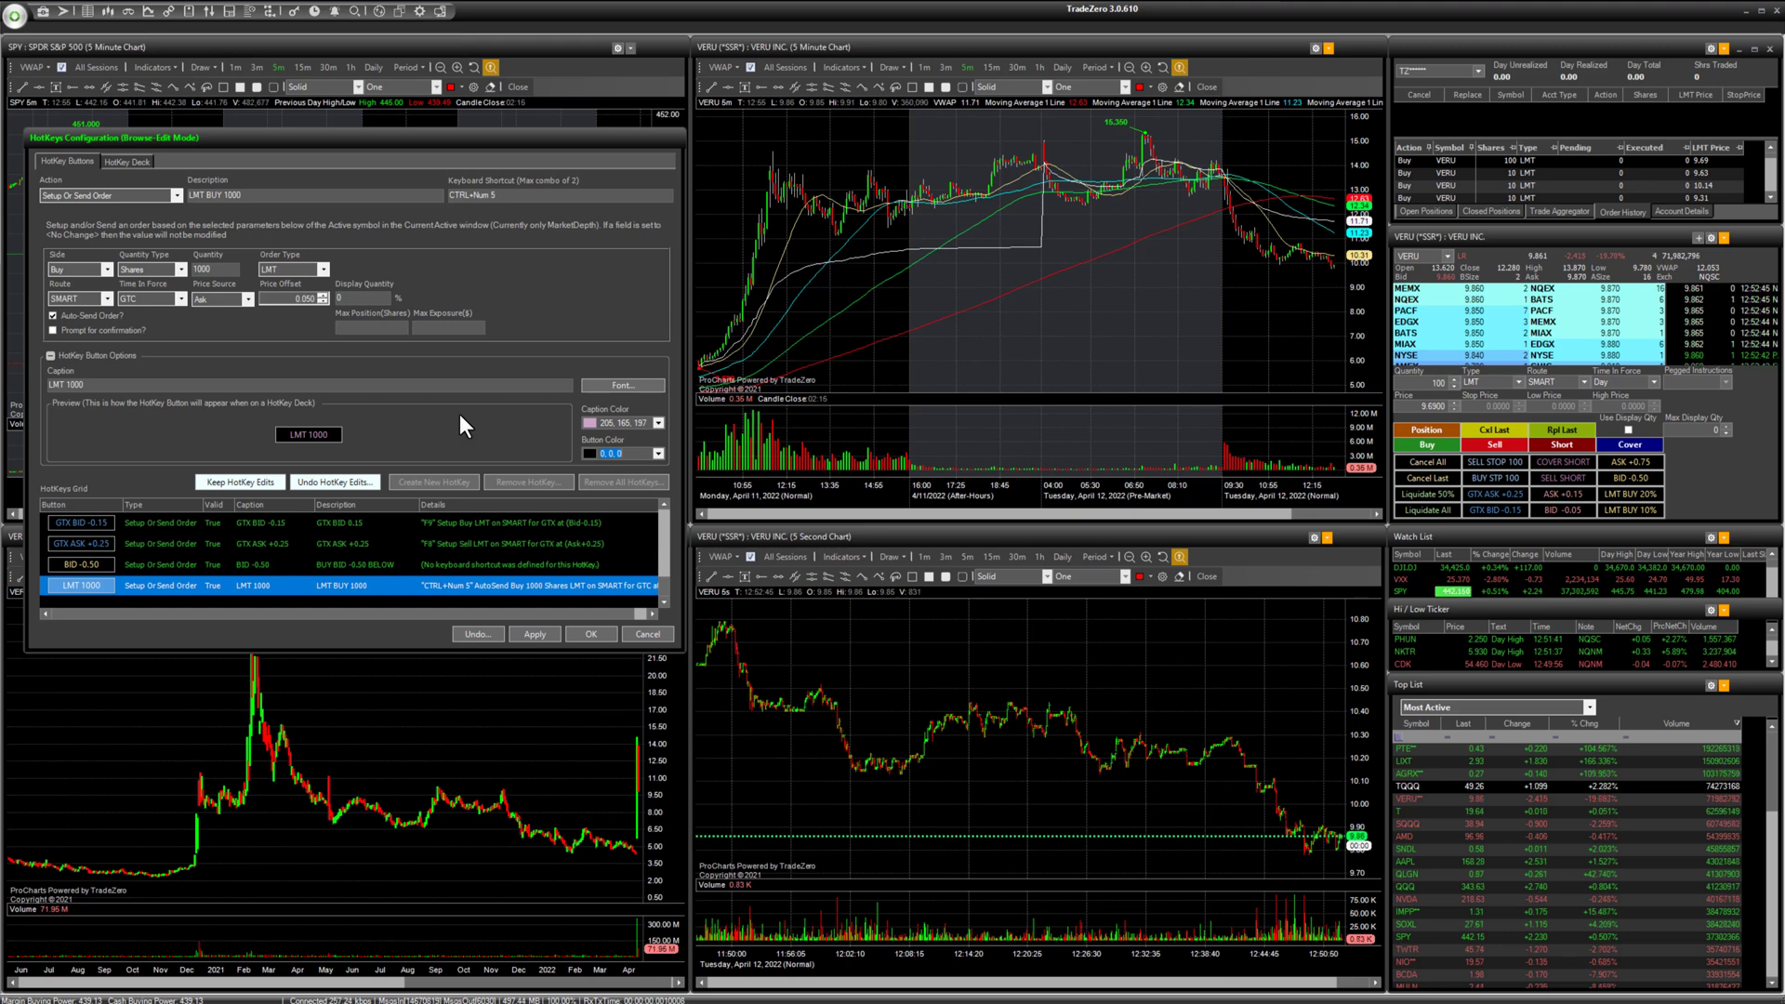
pyautogui.click(243, 483)
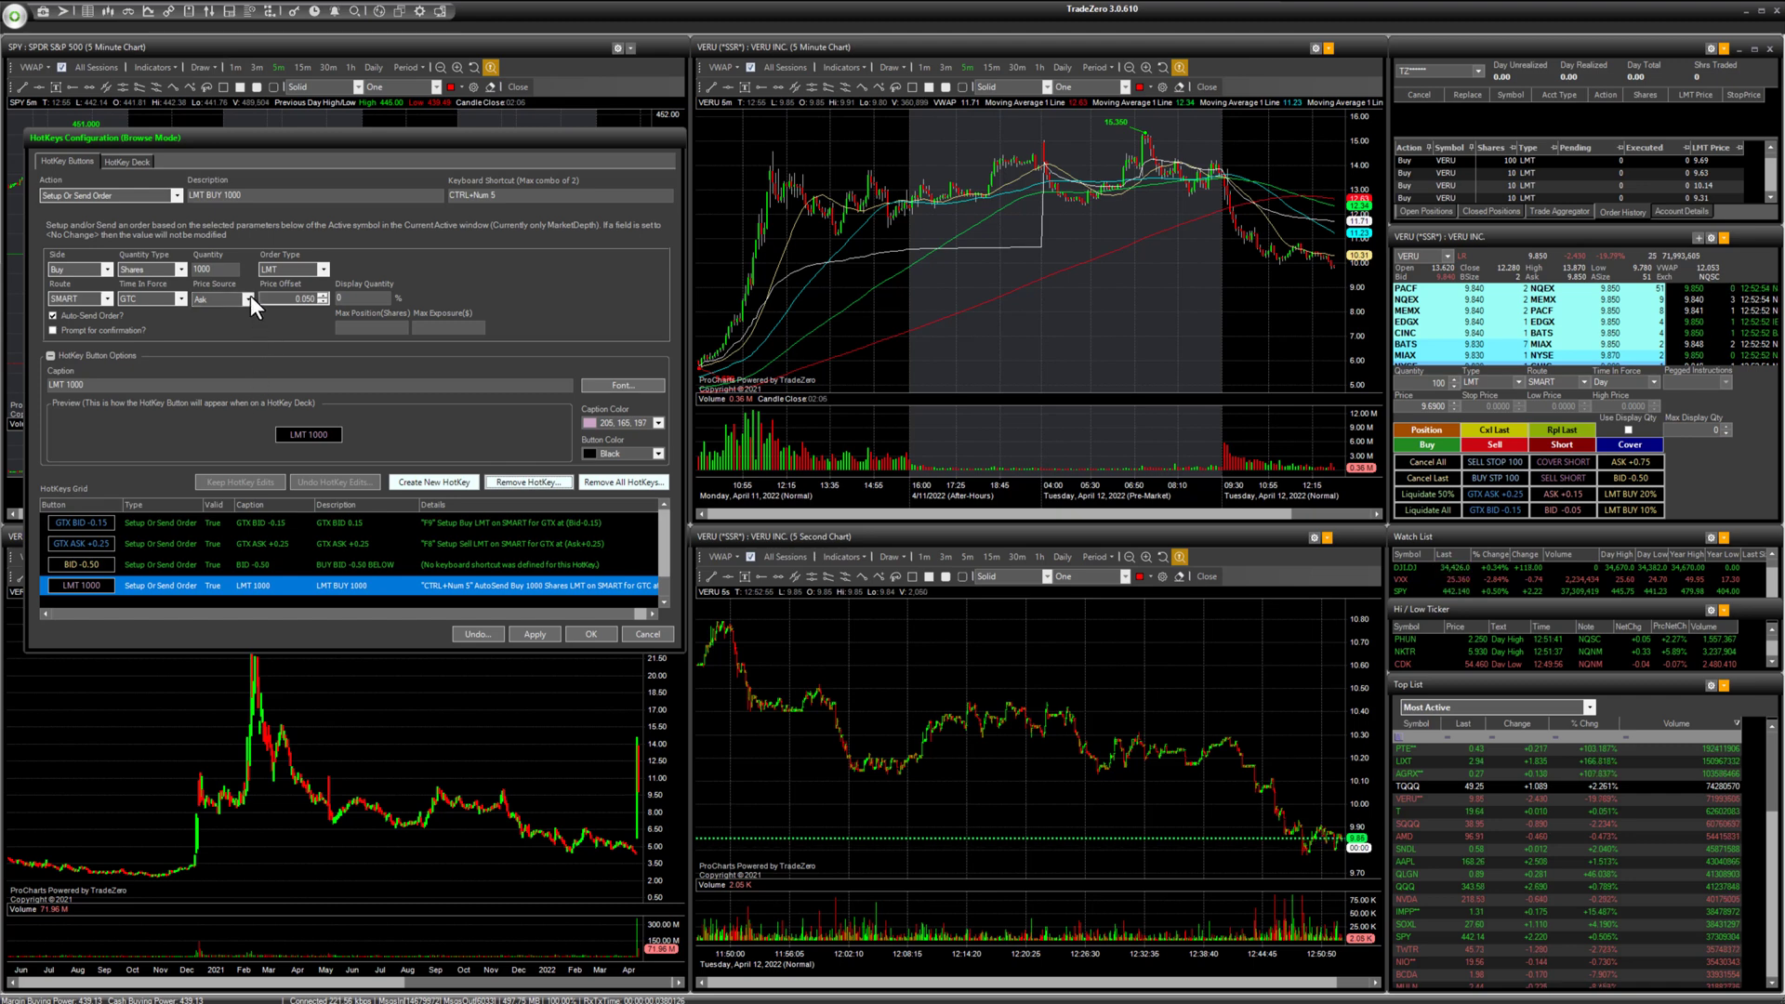
# Step: Try a quantity of 500 shares for the LMT 1000 hotkey and undo the edit
pyautogui.click(294, 308)
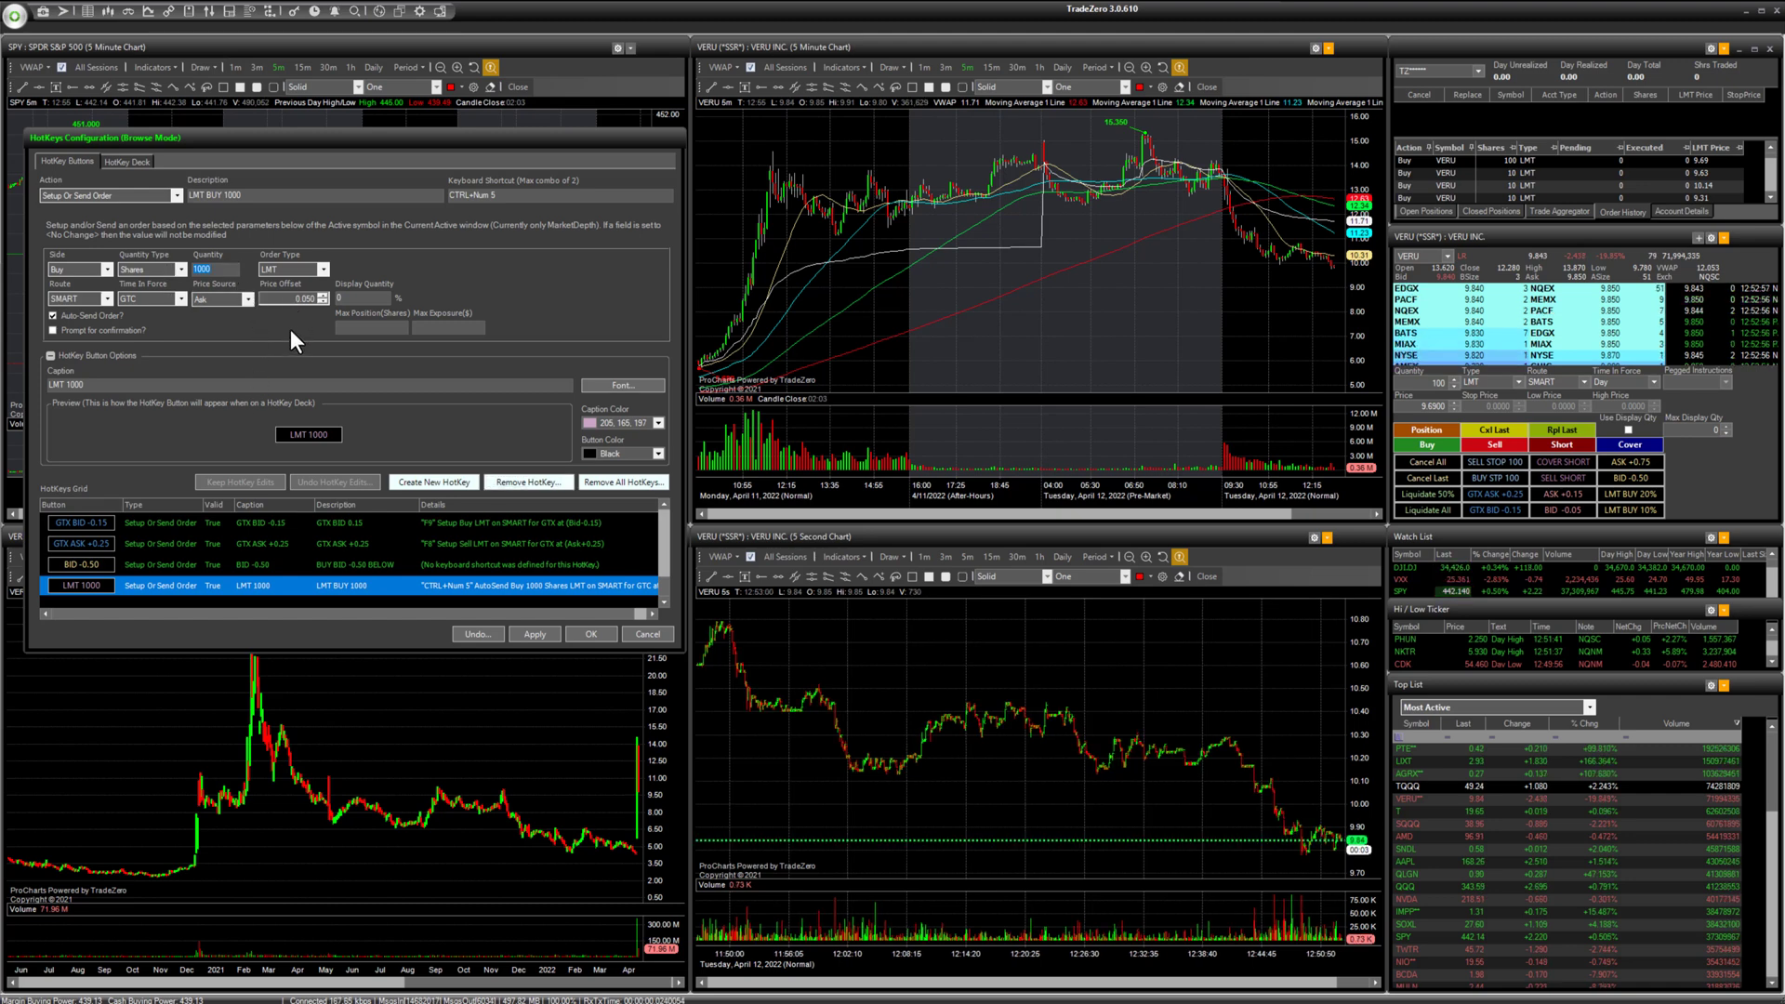
pyautogui.write('50')
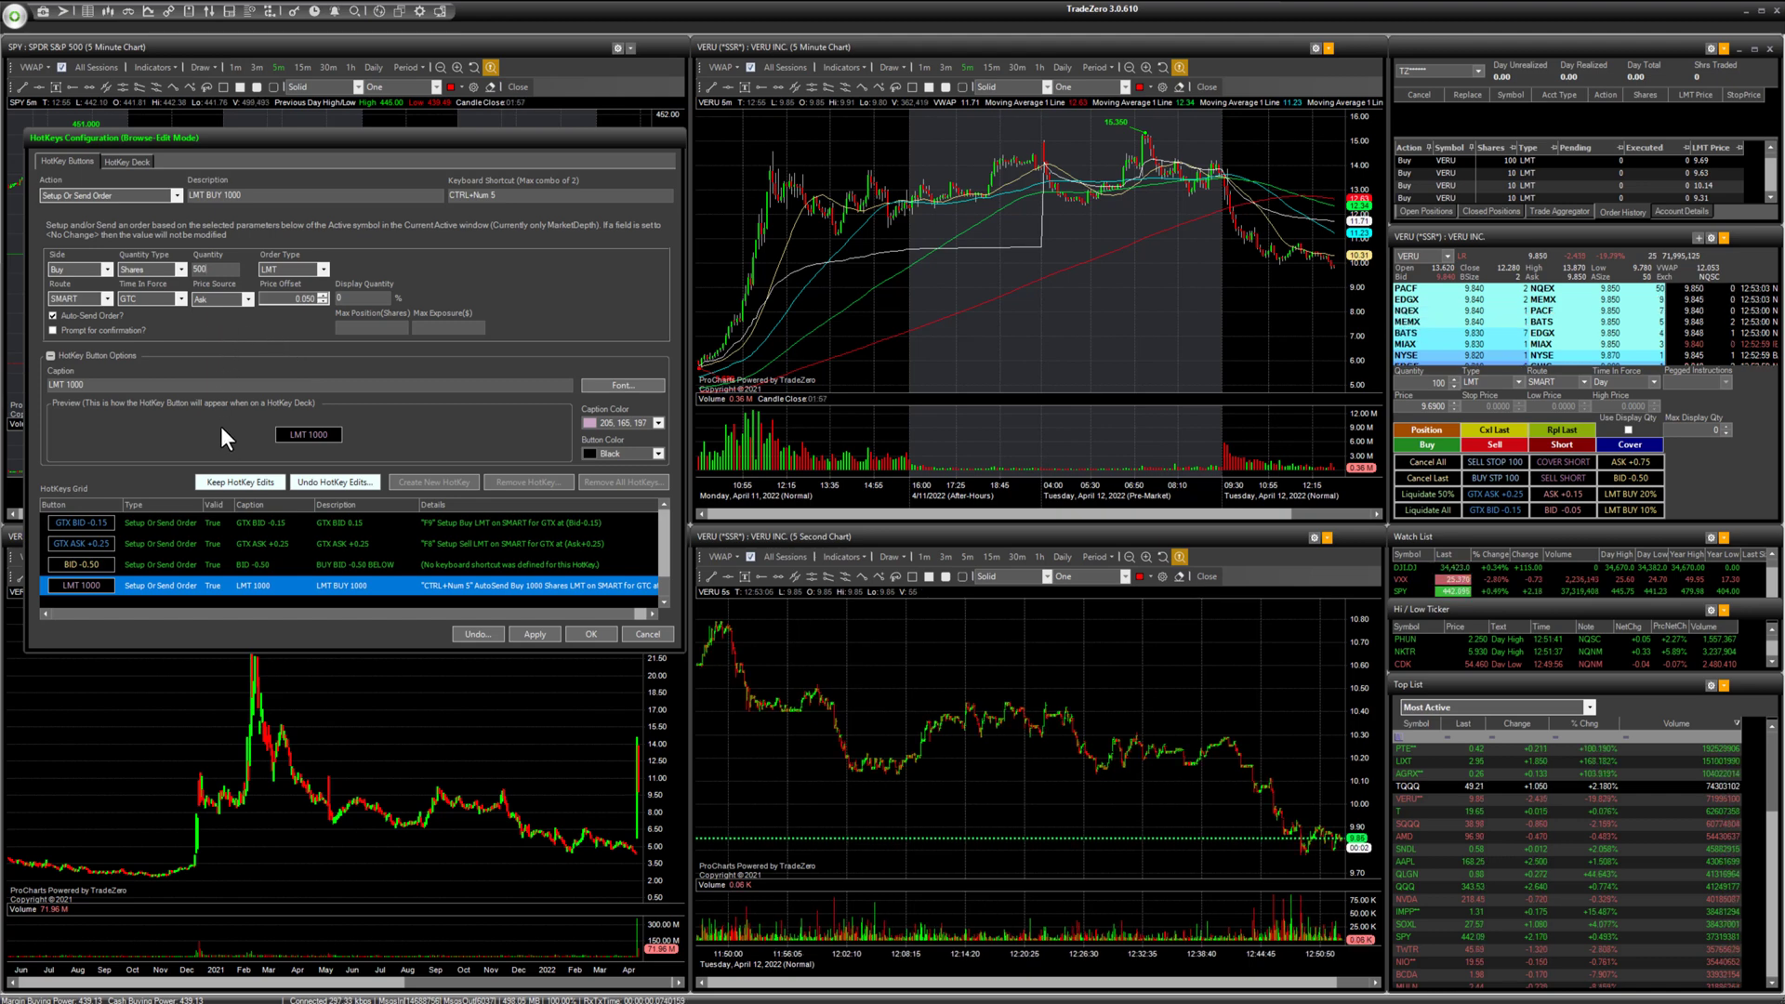
pyautogui.click(334, 484)
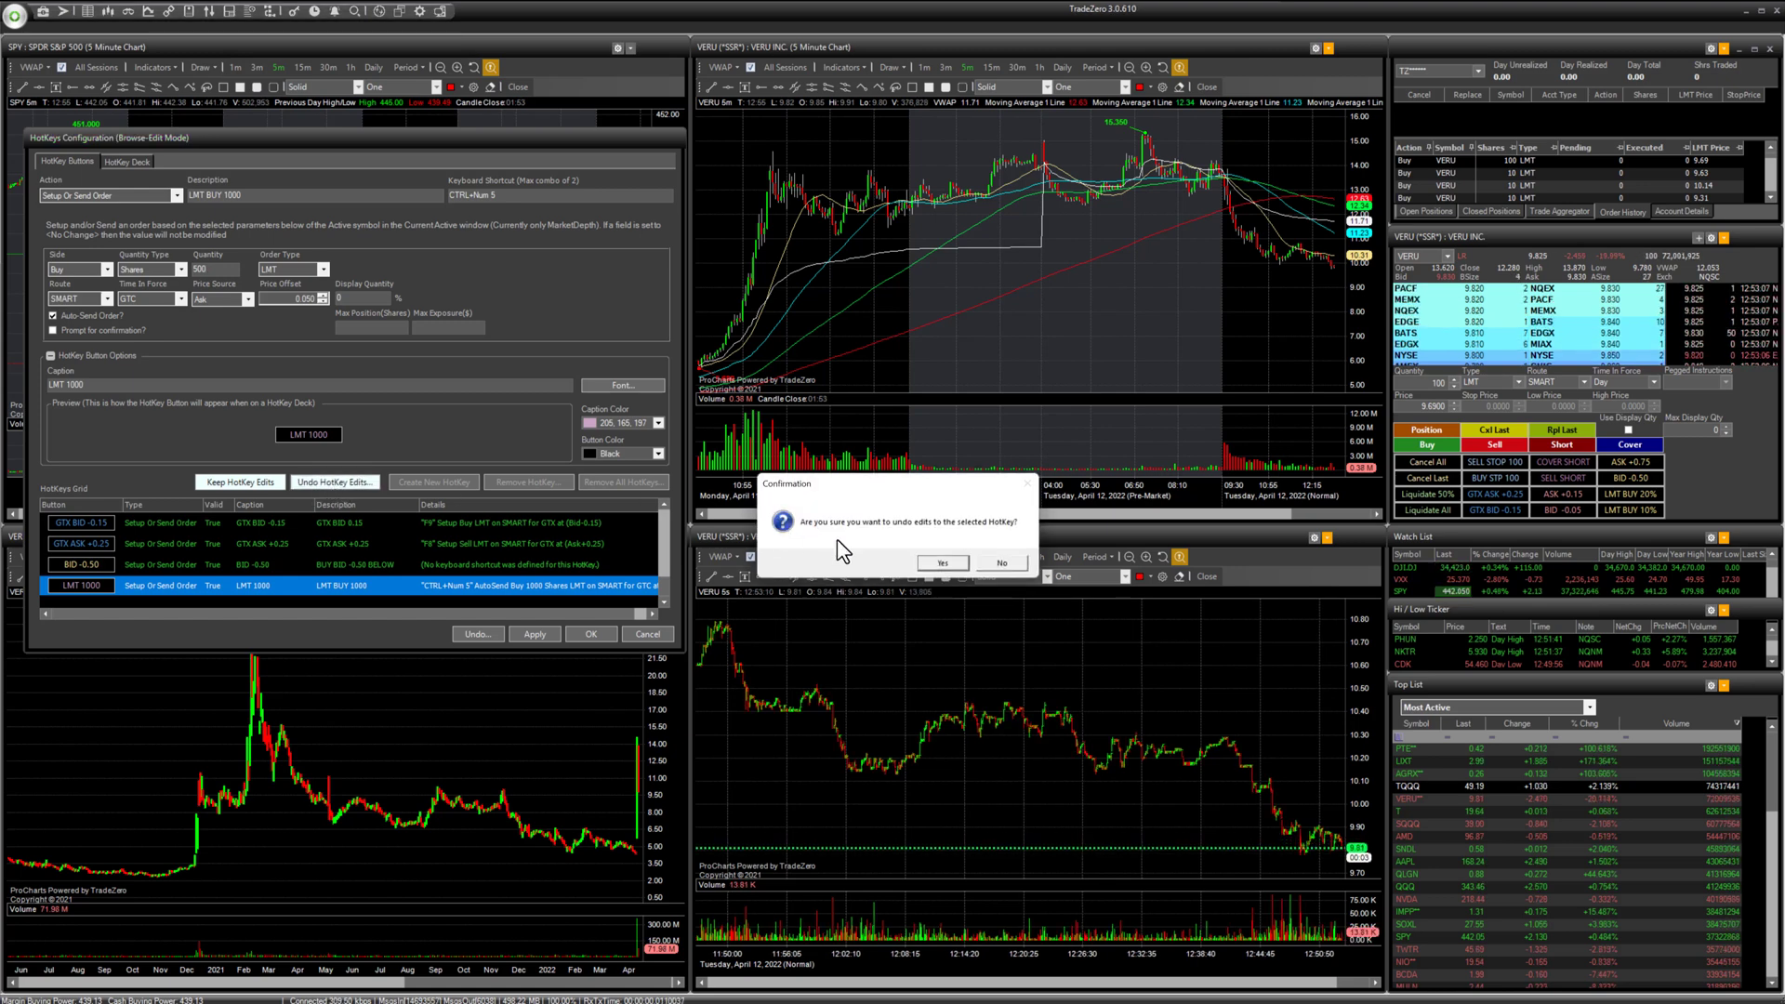
pyautogui.click(945, 564)
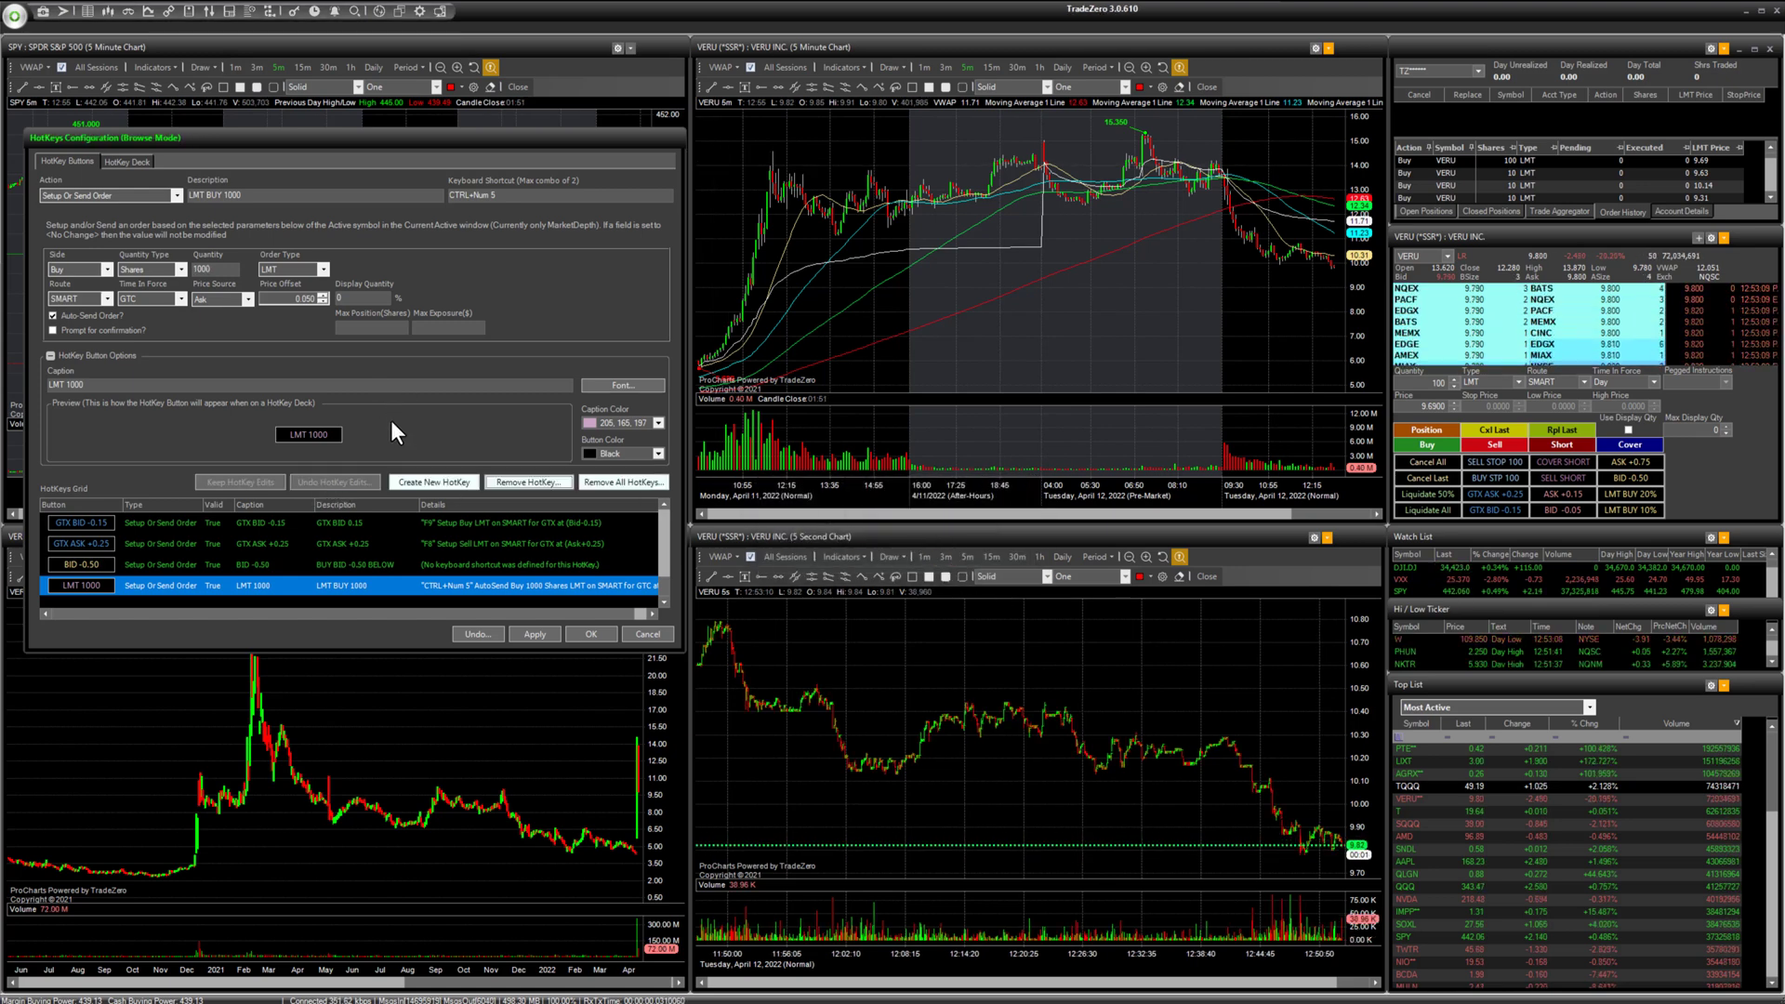
pyautogui.doubleClick(185, 269)
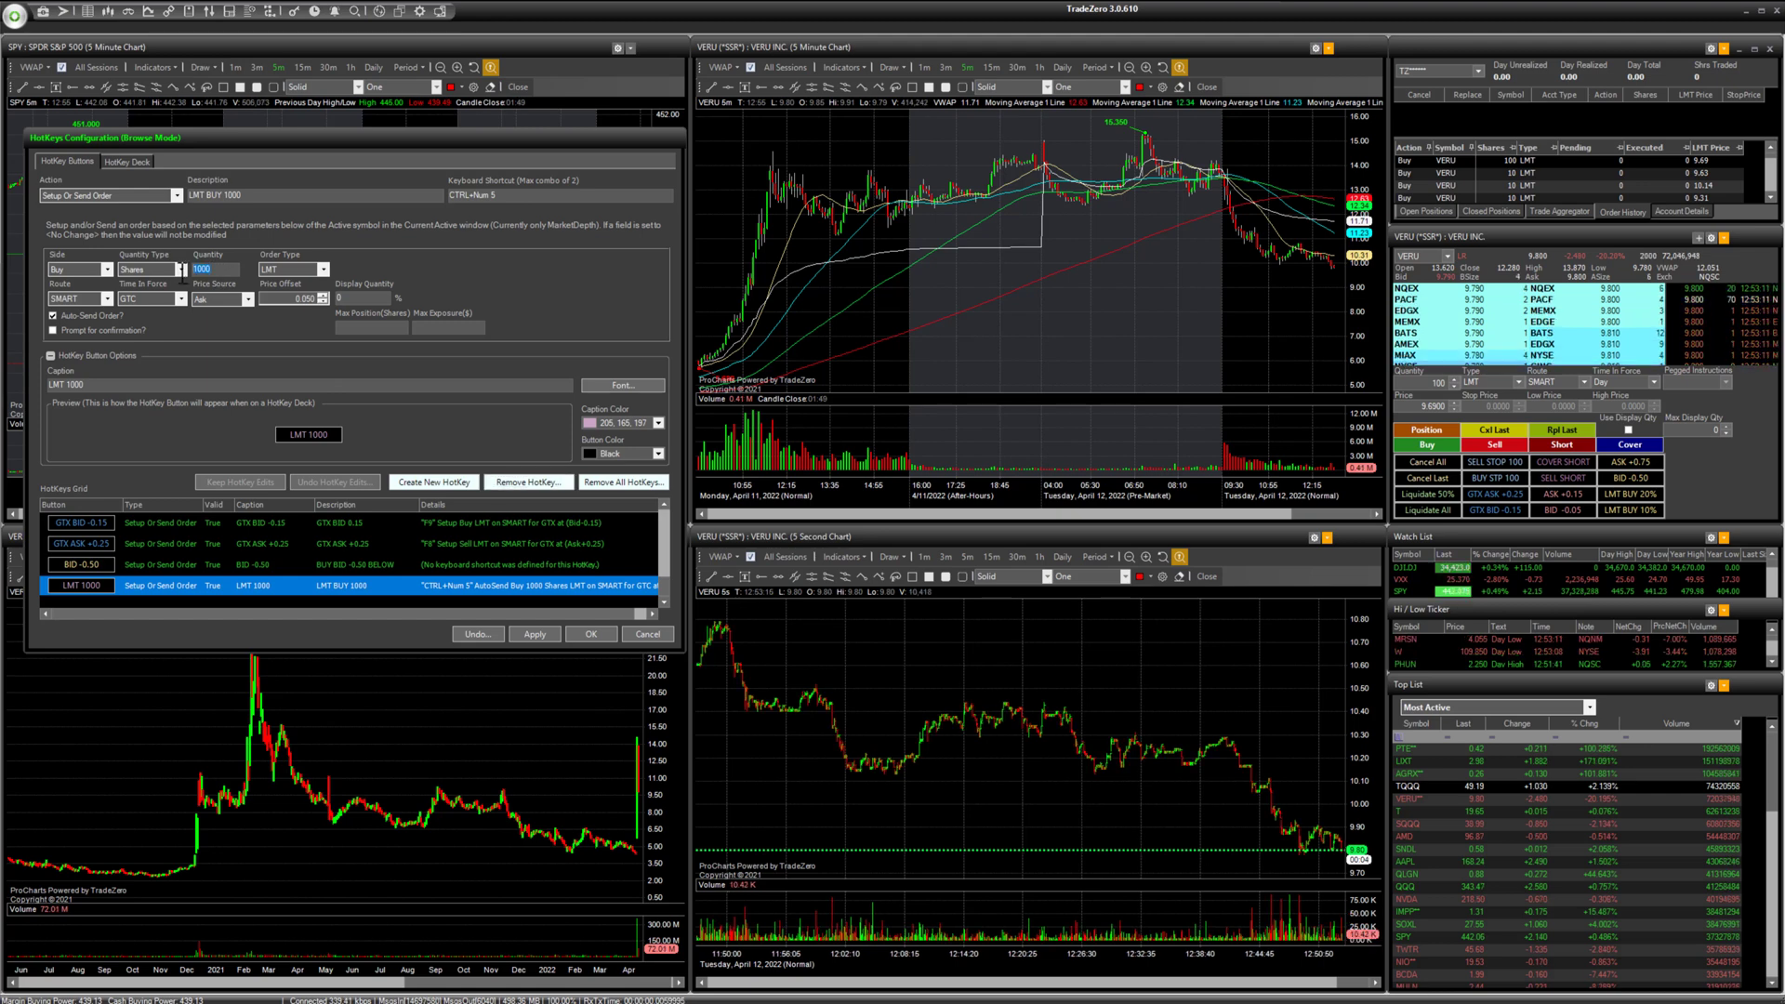
# Step: Start another new hotkey with the Setup Or Send Order action
pyautogui.click(419, 489)
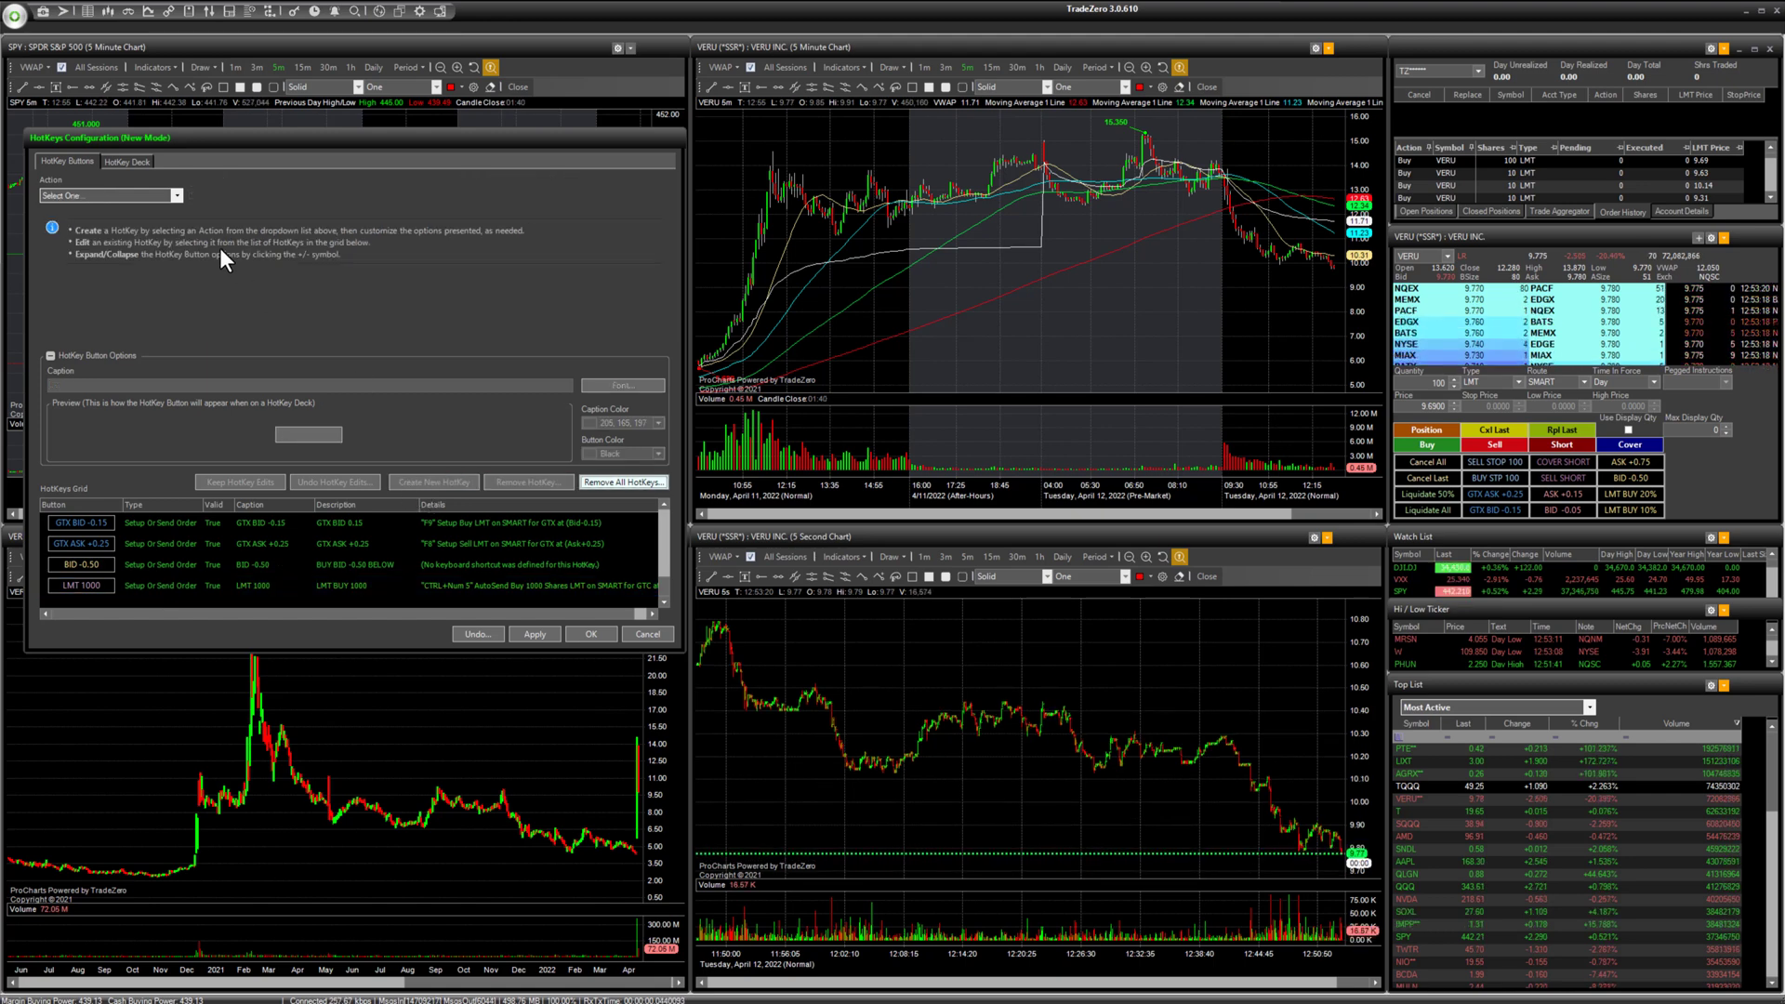
pyautogui.click(175, 194)
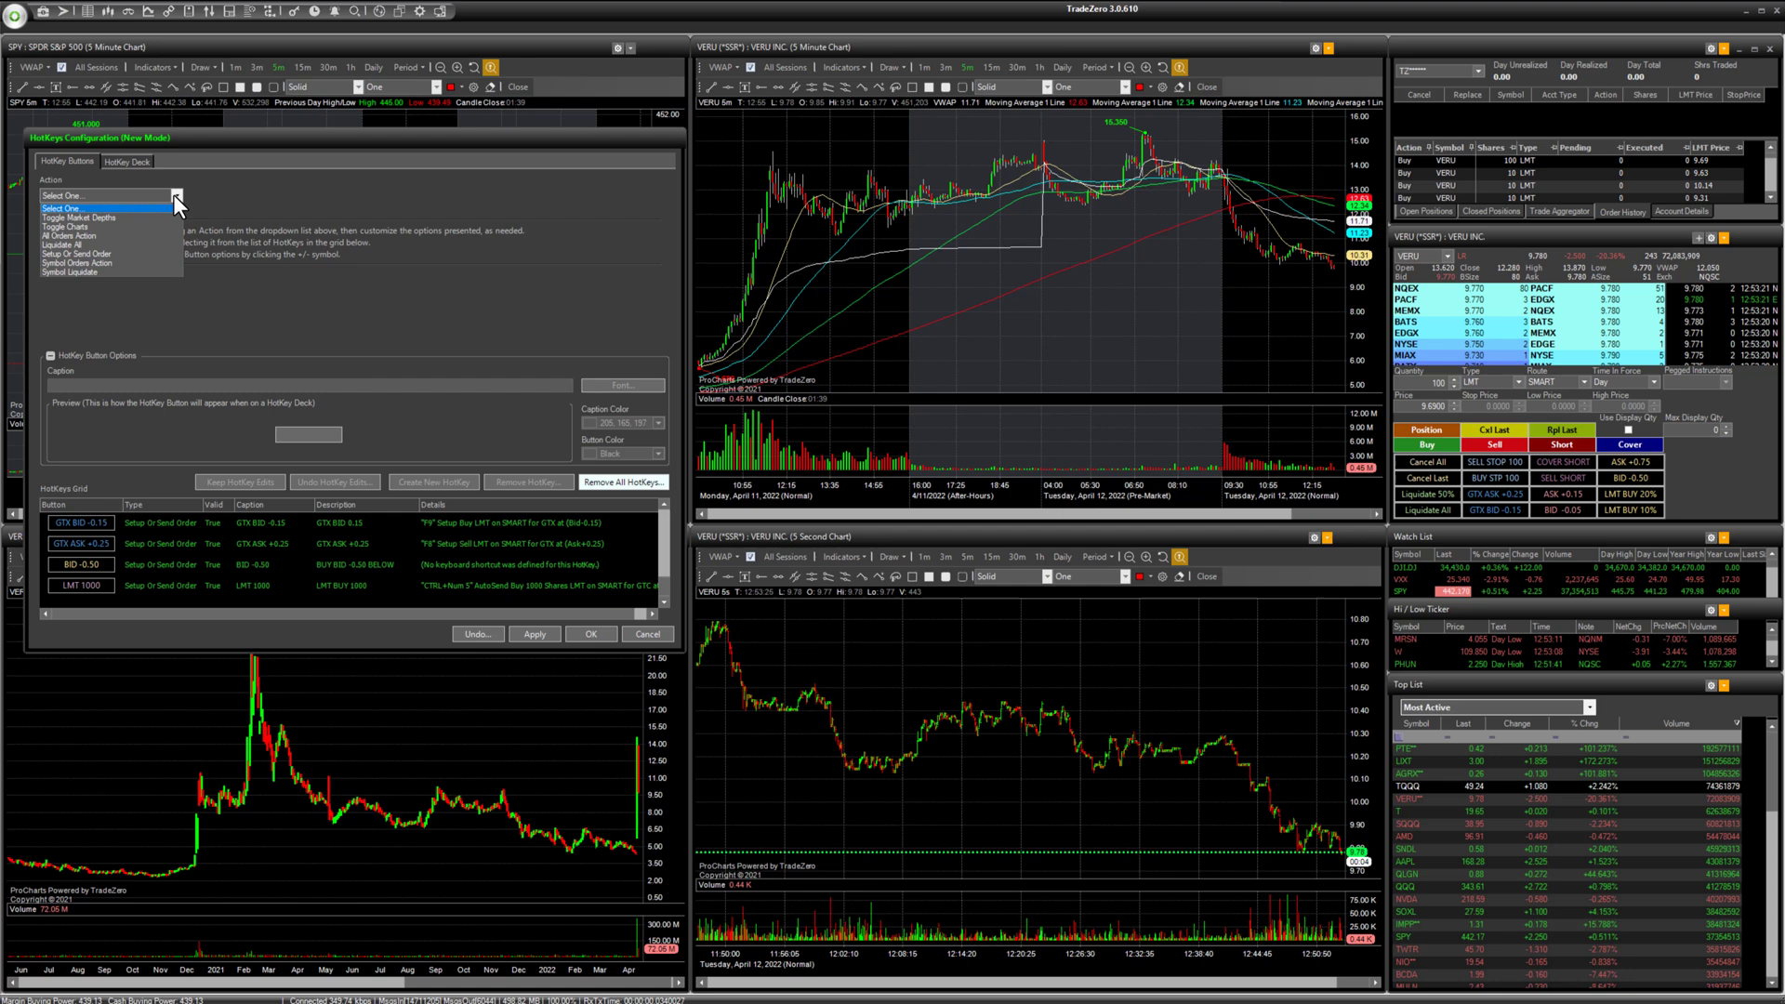
pyautogui.click(156, 252)
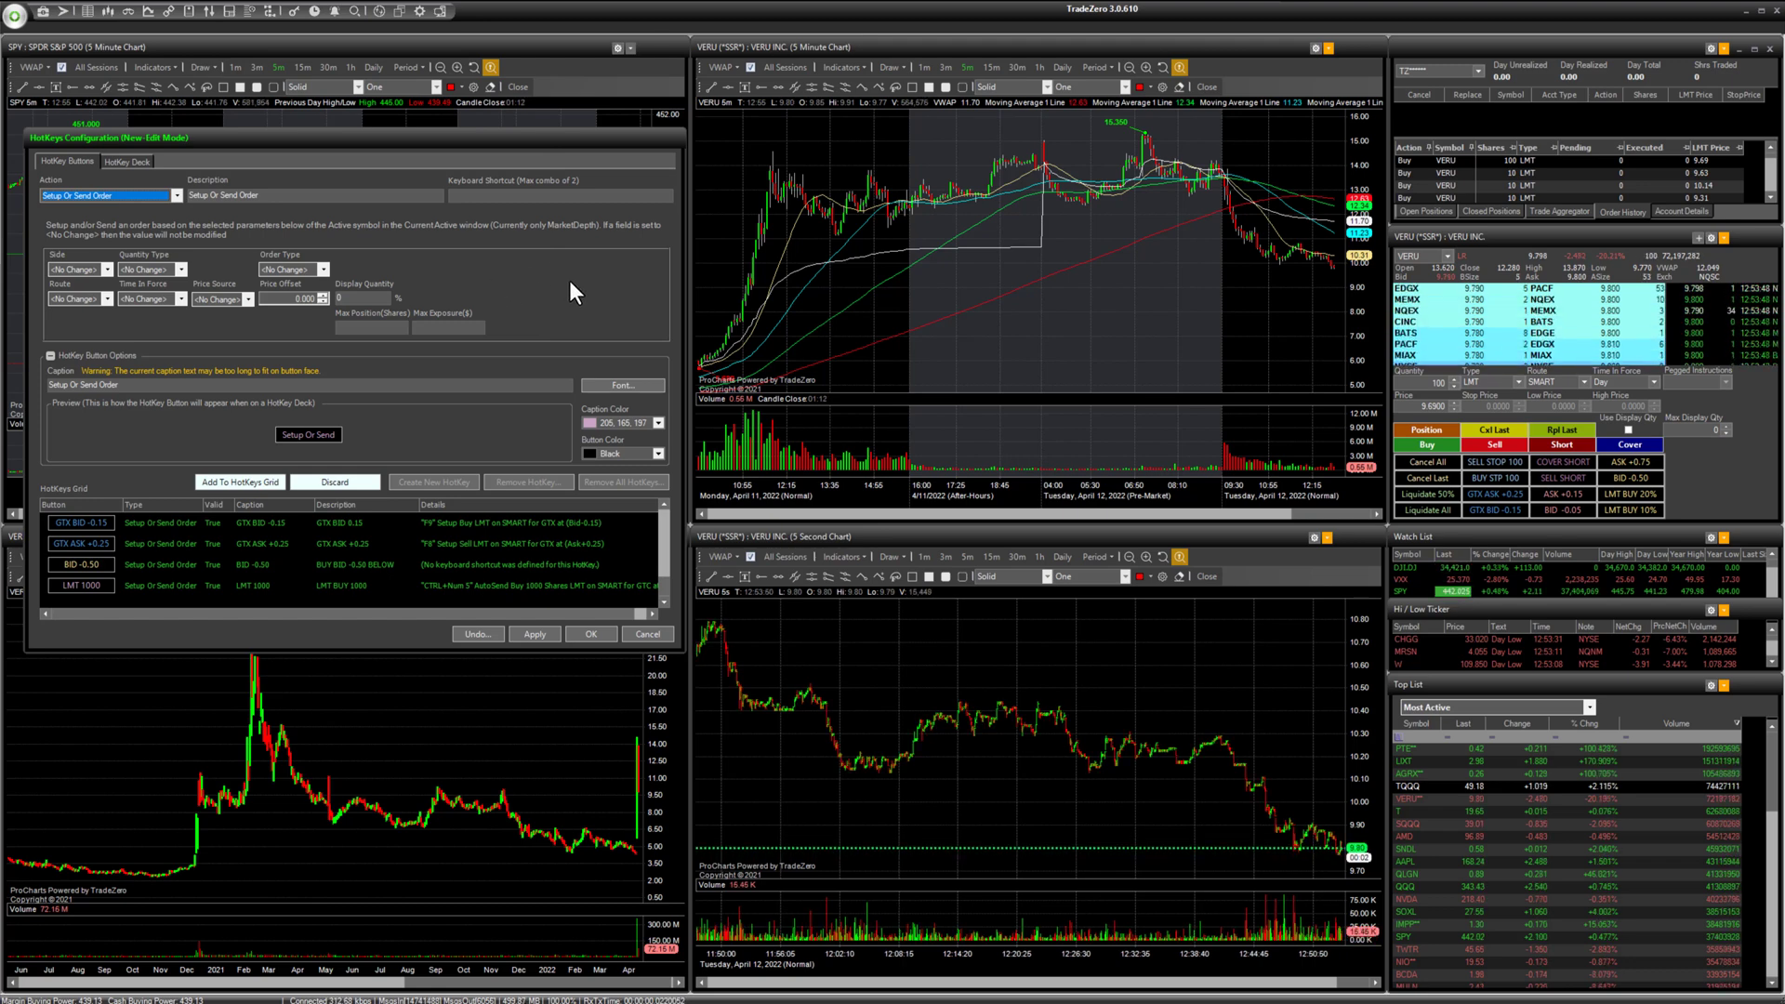
# Step: Apply the BID -0.50 hotkey to VERU and send the limit buy order for 10 shares
pyautogui.click(466, 585)
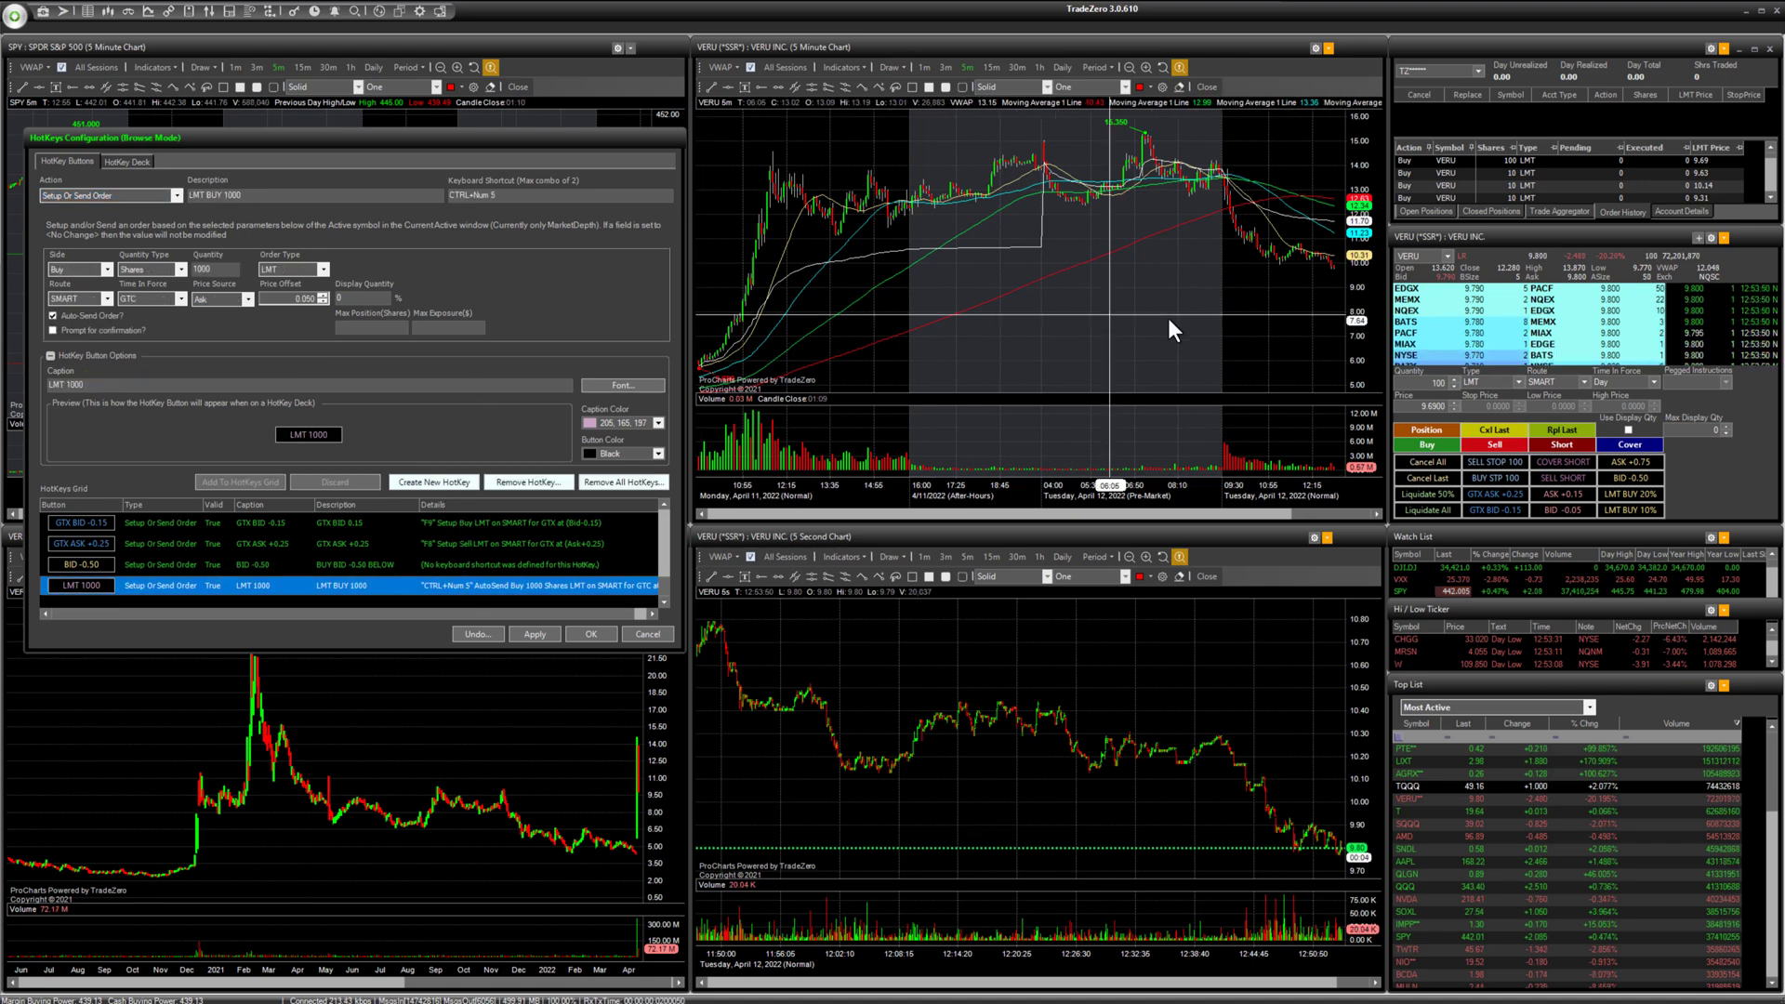
pyautogui.click(1576, 238)
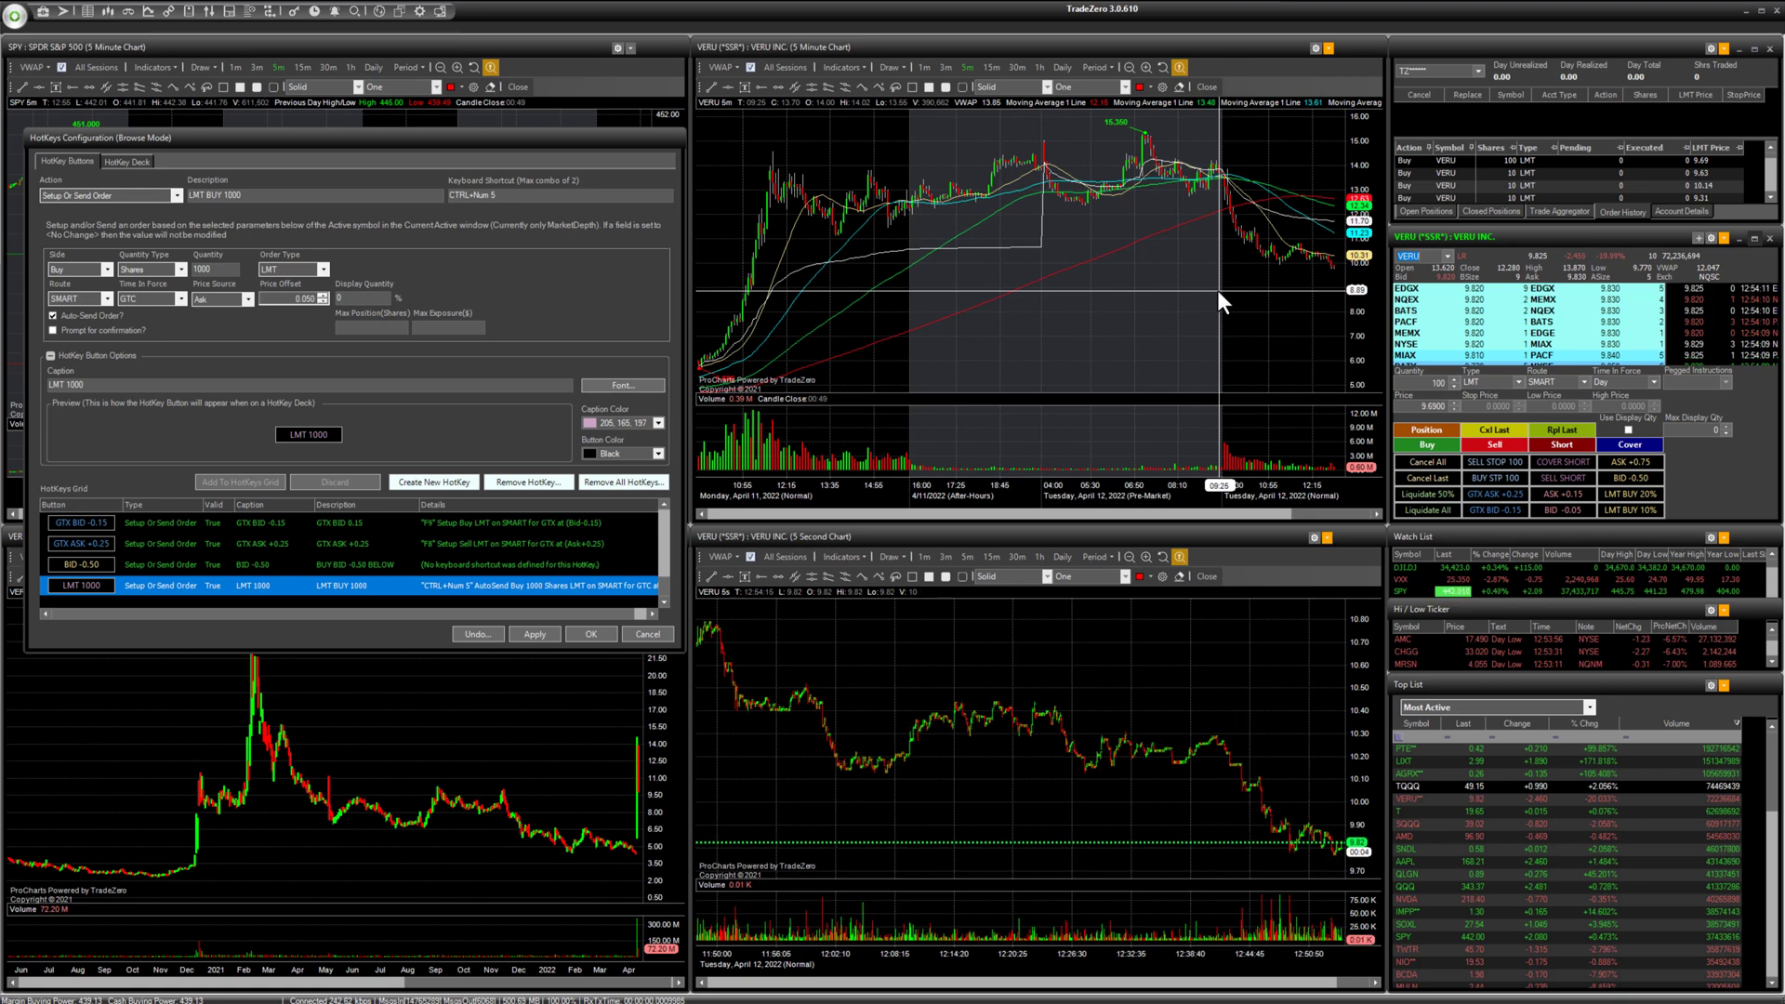
pyautogui.click(1623, 478)
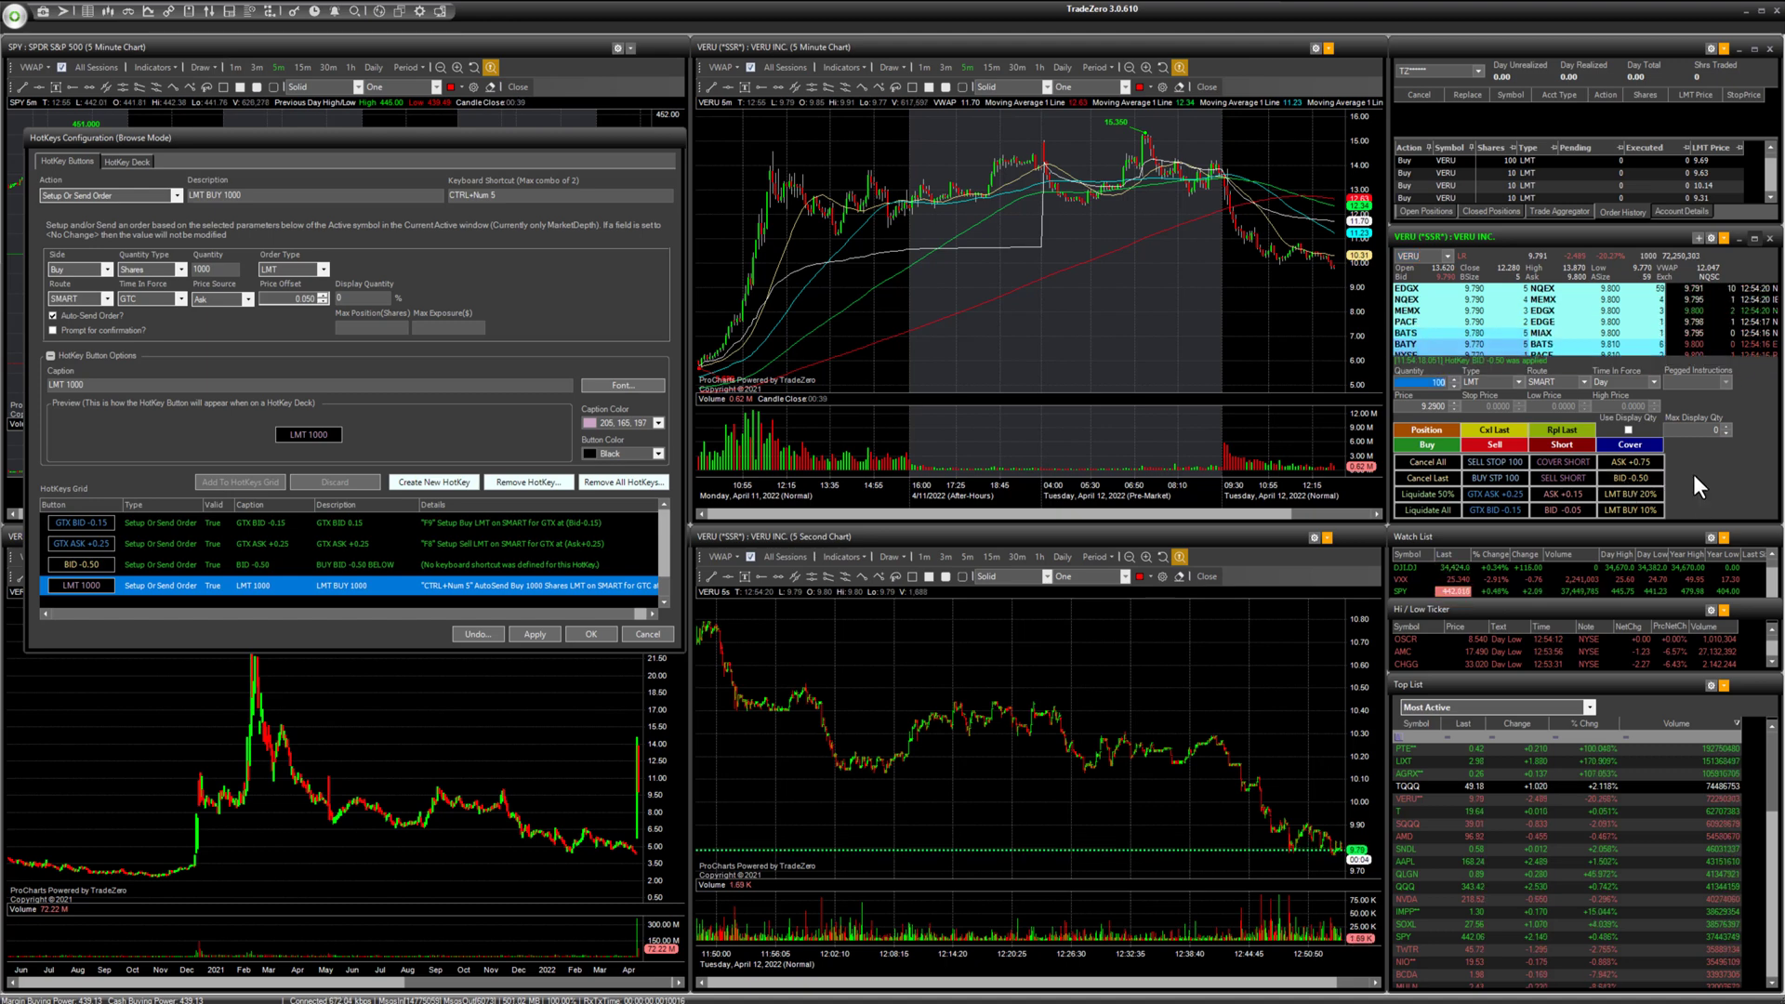
pyautogui.write('10')
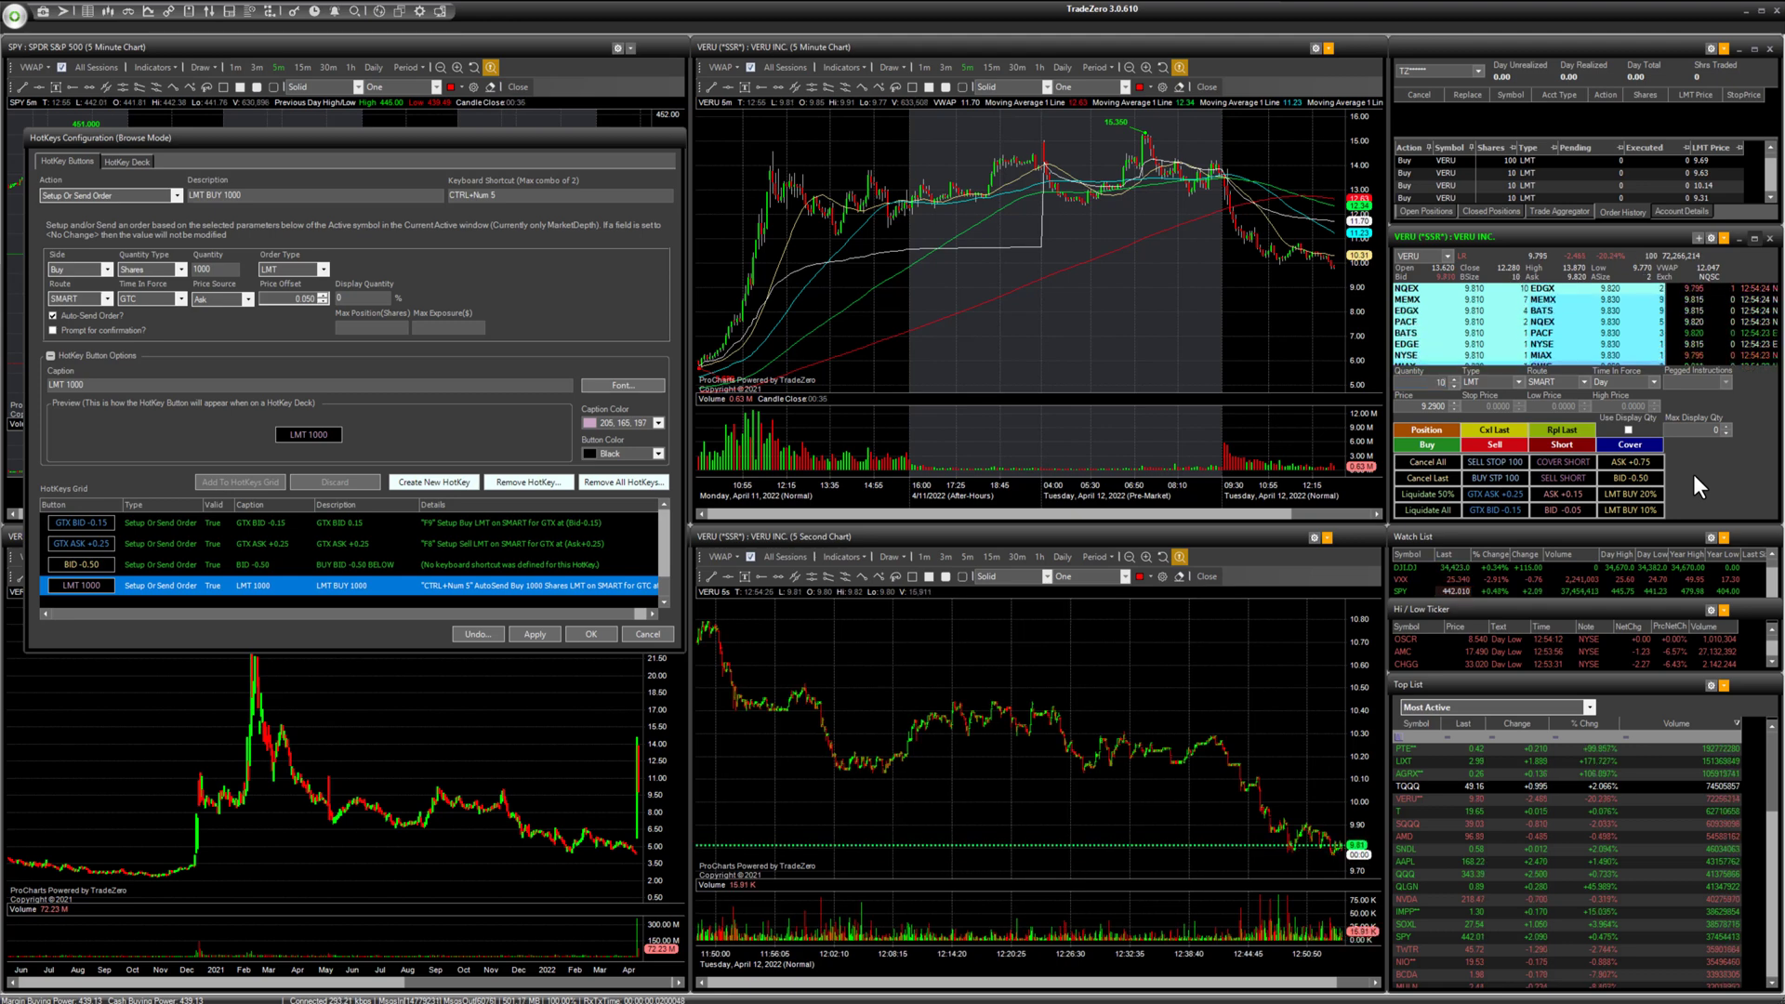
pyautogui.press('Return')
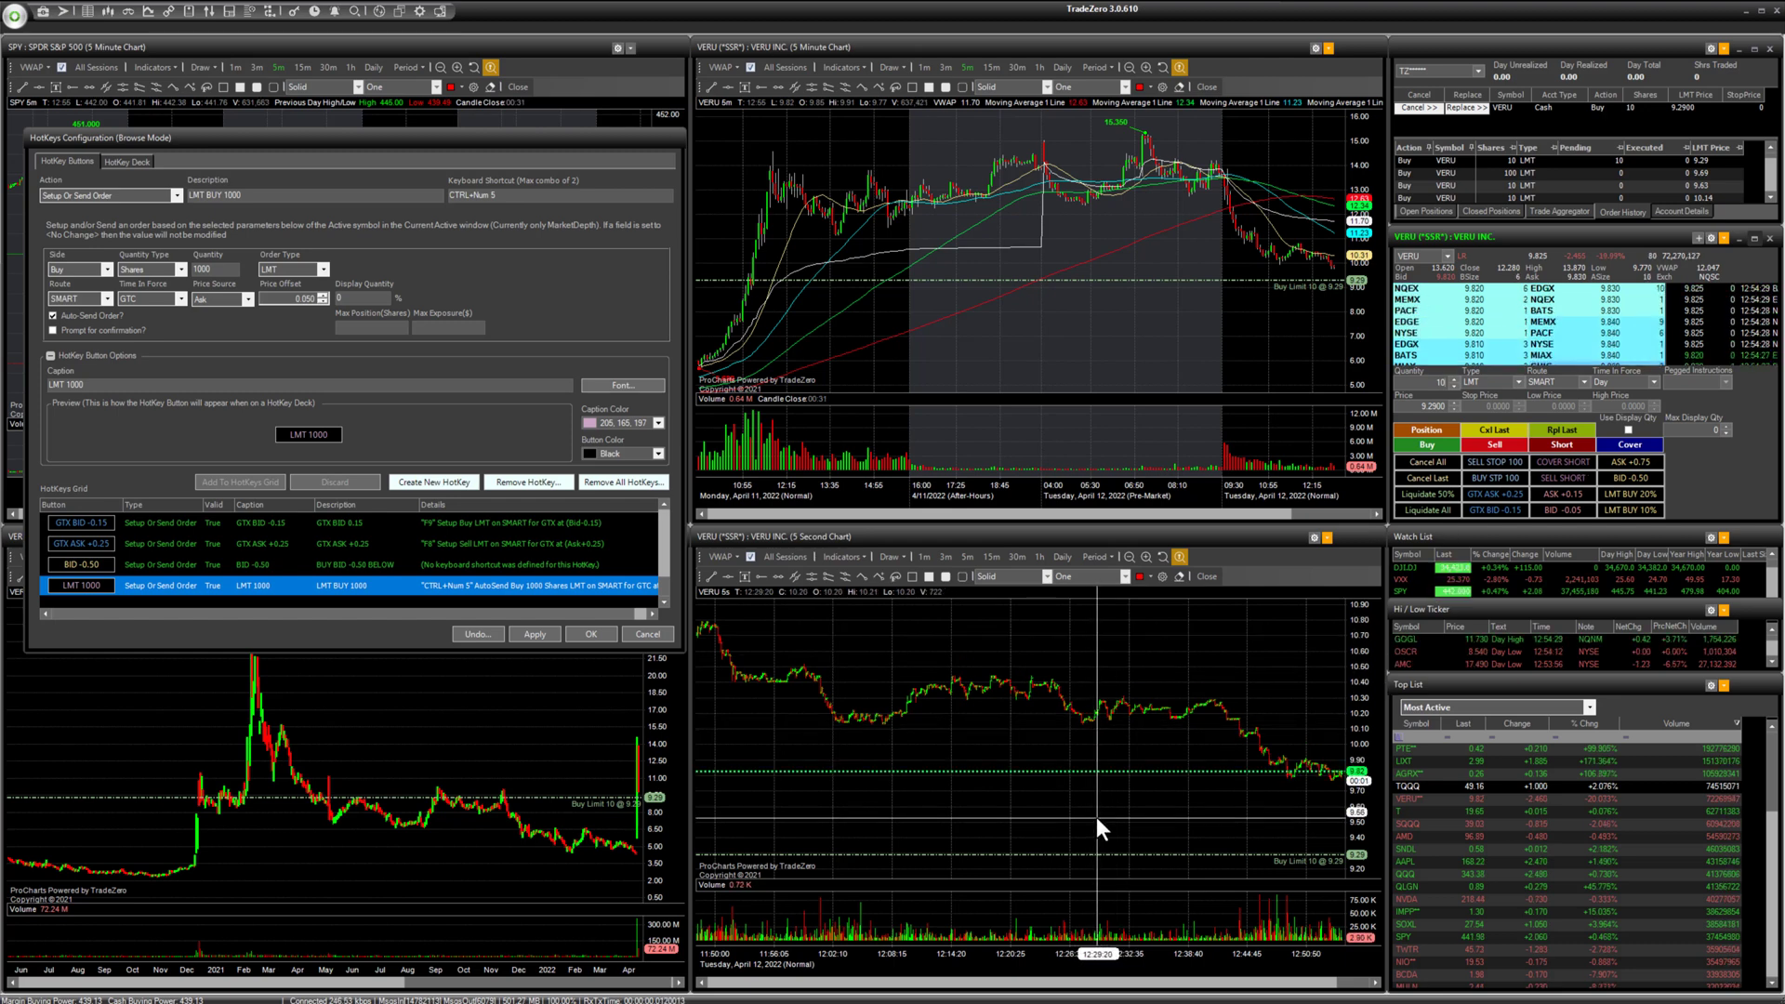
# Step: Check the Confirm Replace Order setting in the 5-second VERU chart's properties
pyautogui.click(1314, 539)
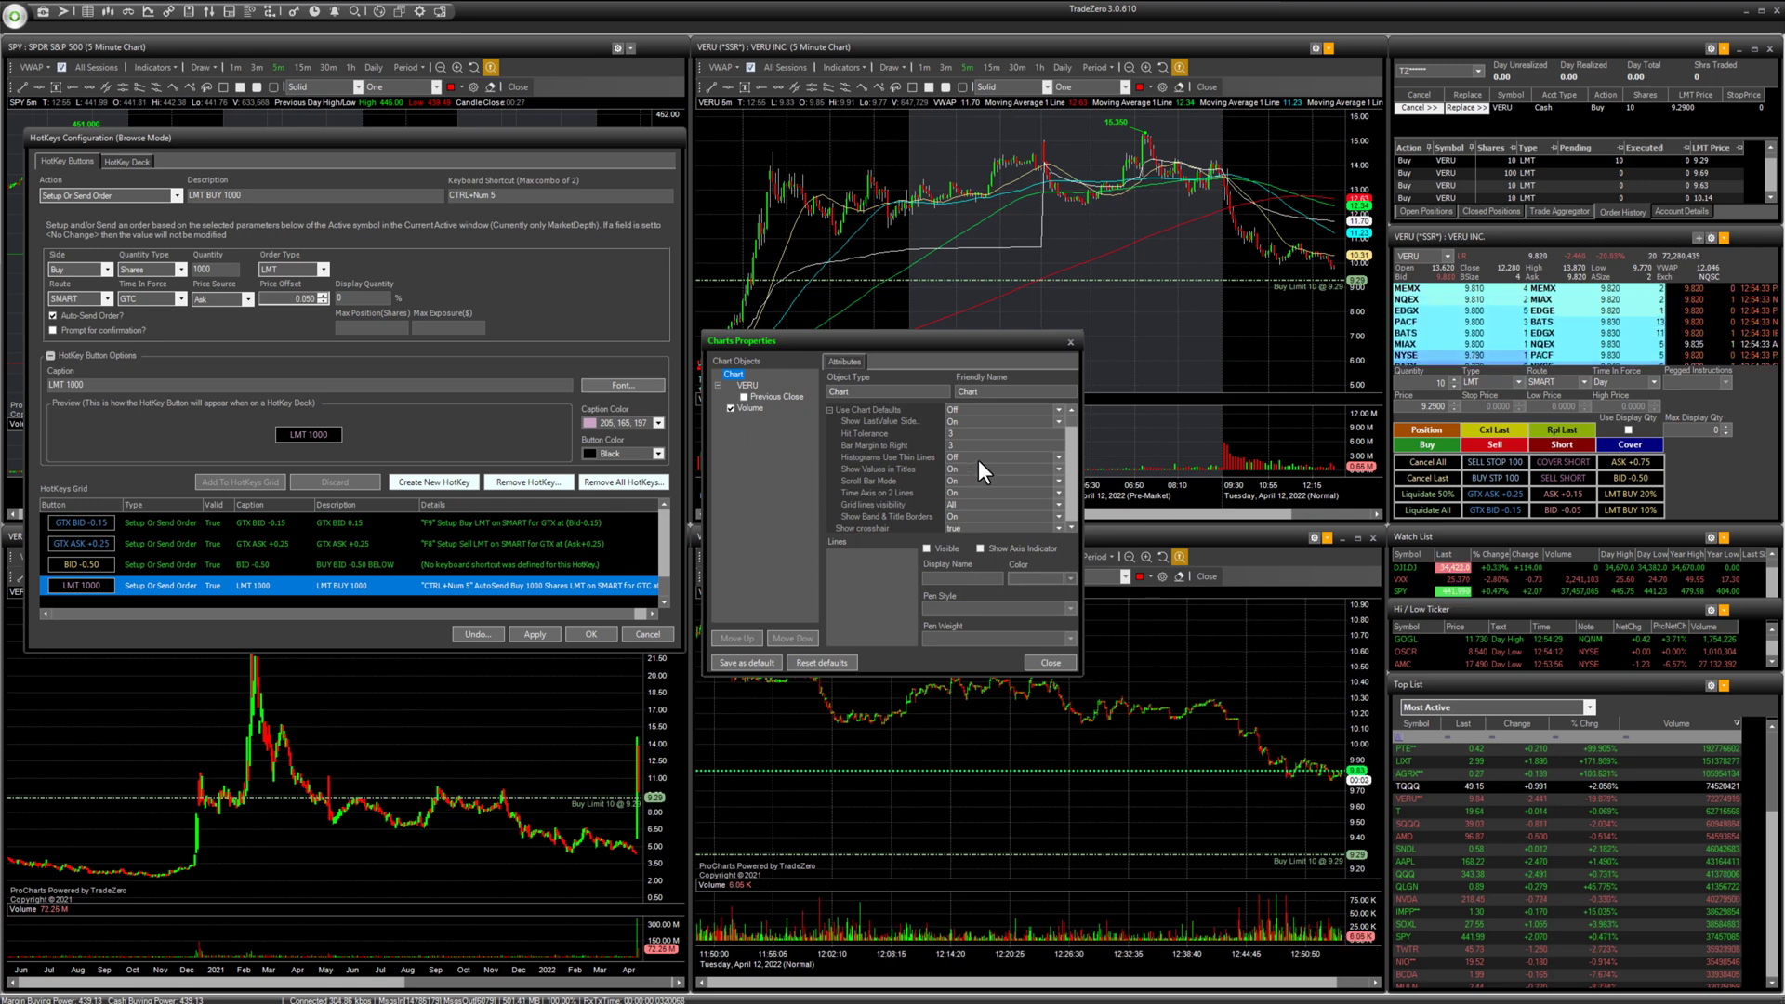
pyautogui.scroll(-2, 1073, 525)
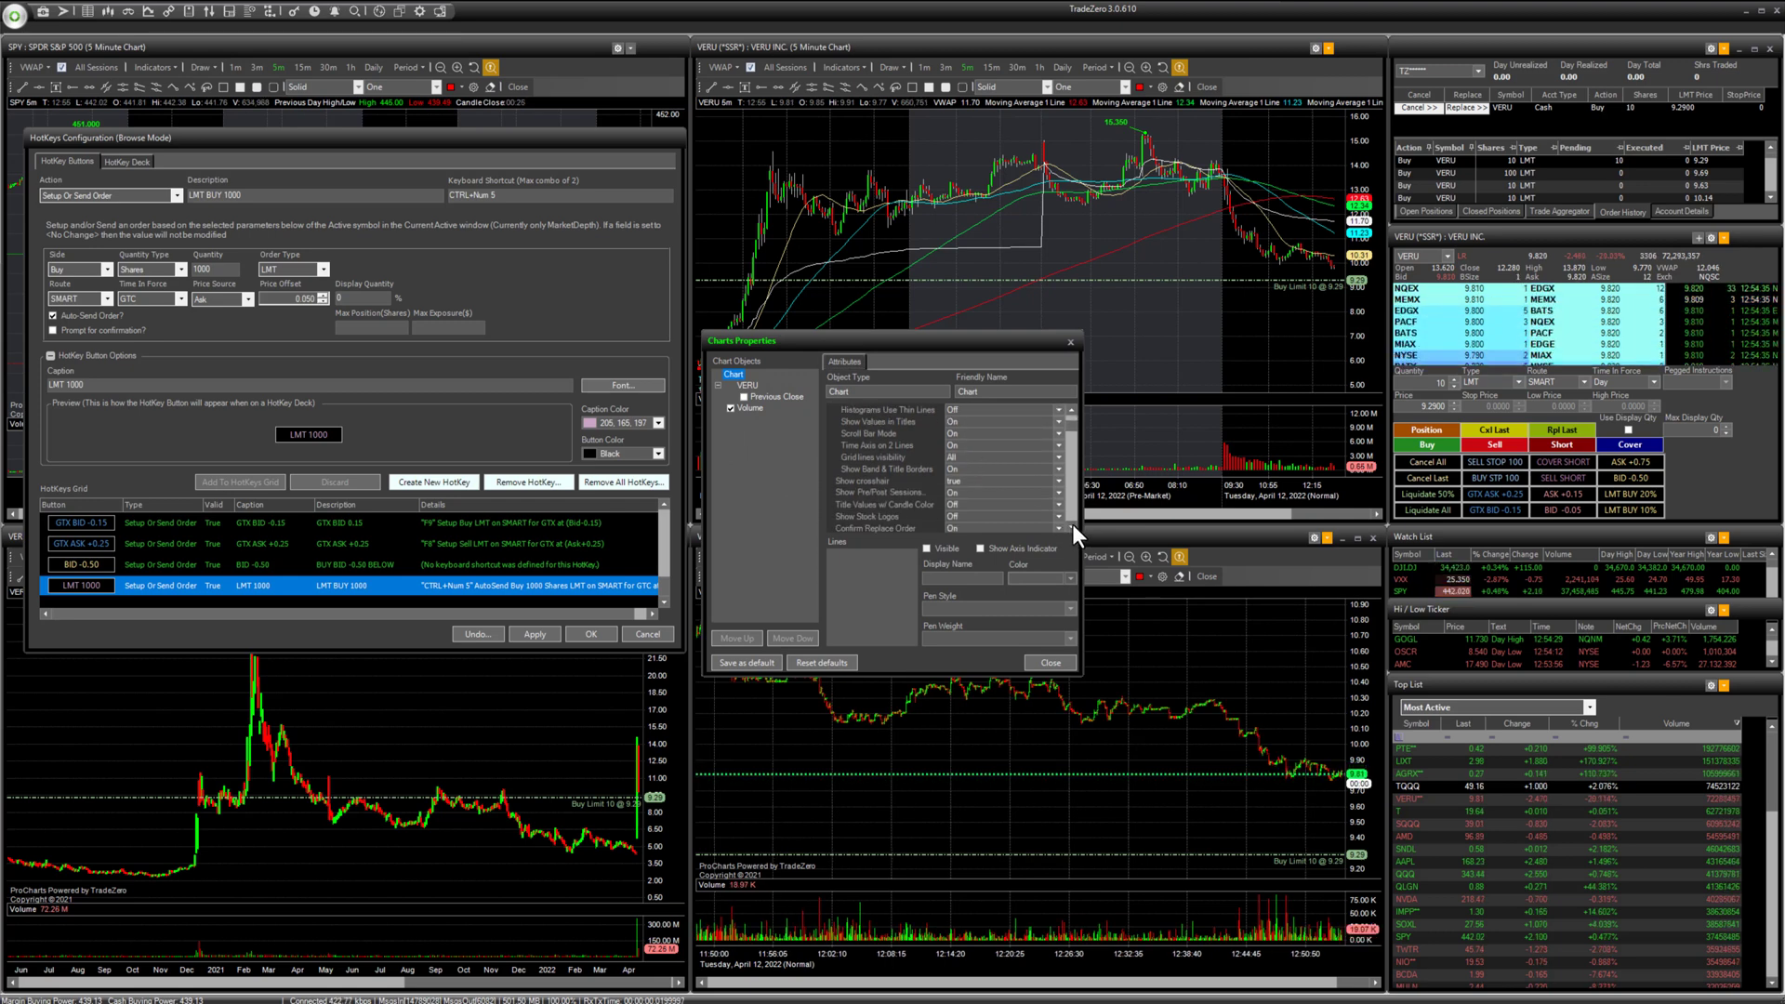
pyautogui.scroll(-1, 1073, 522)
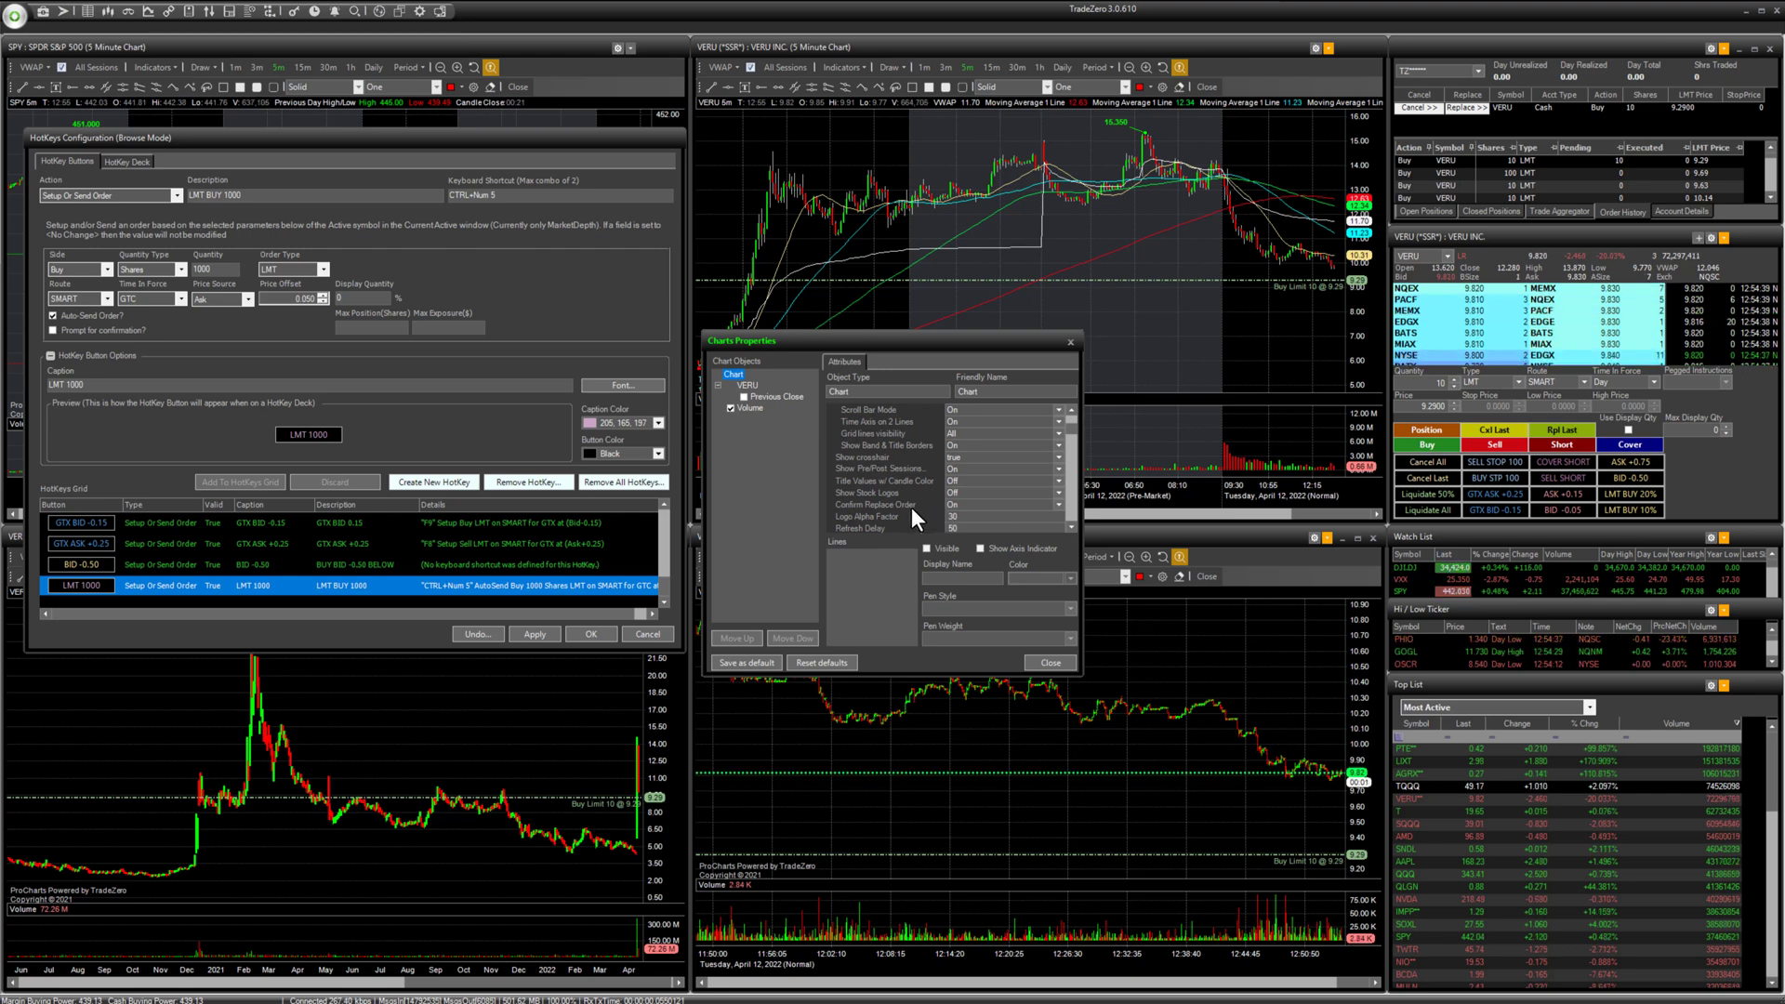
pyautogui.click(1050, 662)
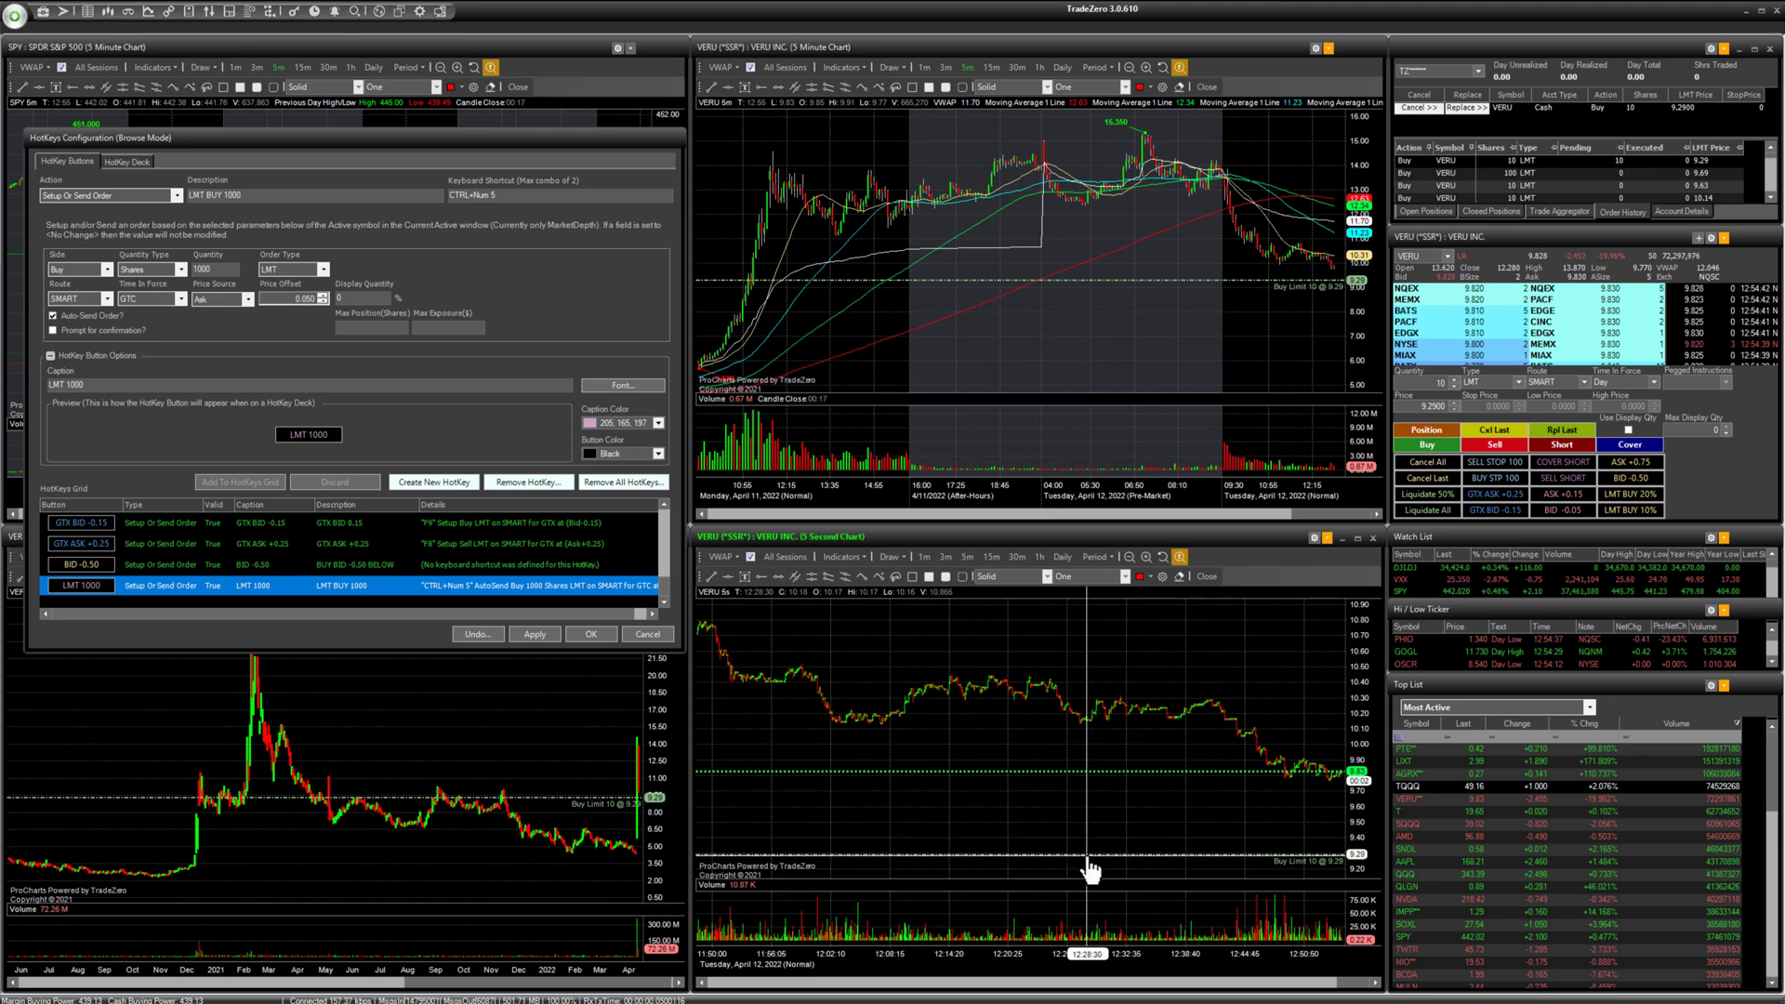
# Step: Raise the VERU buy order's limit price to 9.50 on the 5-second chart and confirm the replacement
pyautogui.moveTo(1087, 855); pyautogui.dragTo(1081, 823)
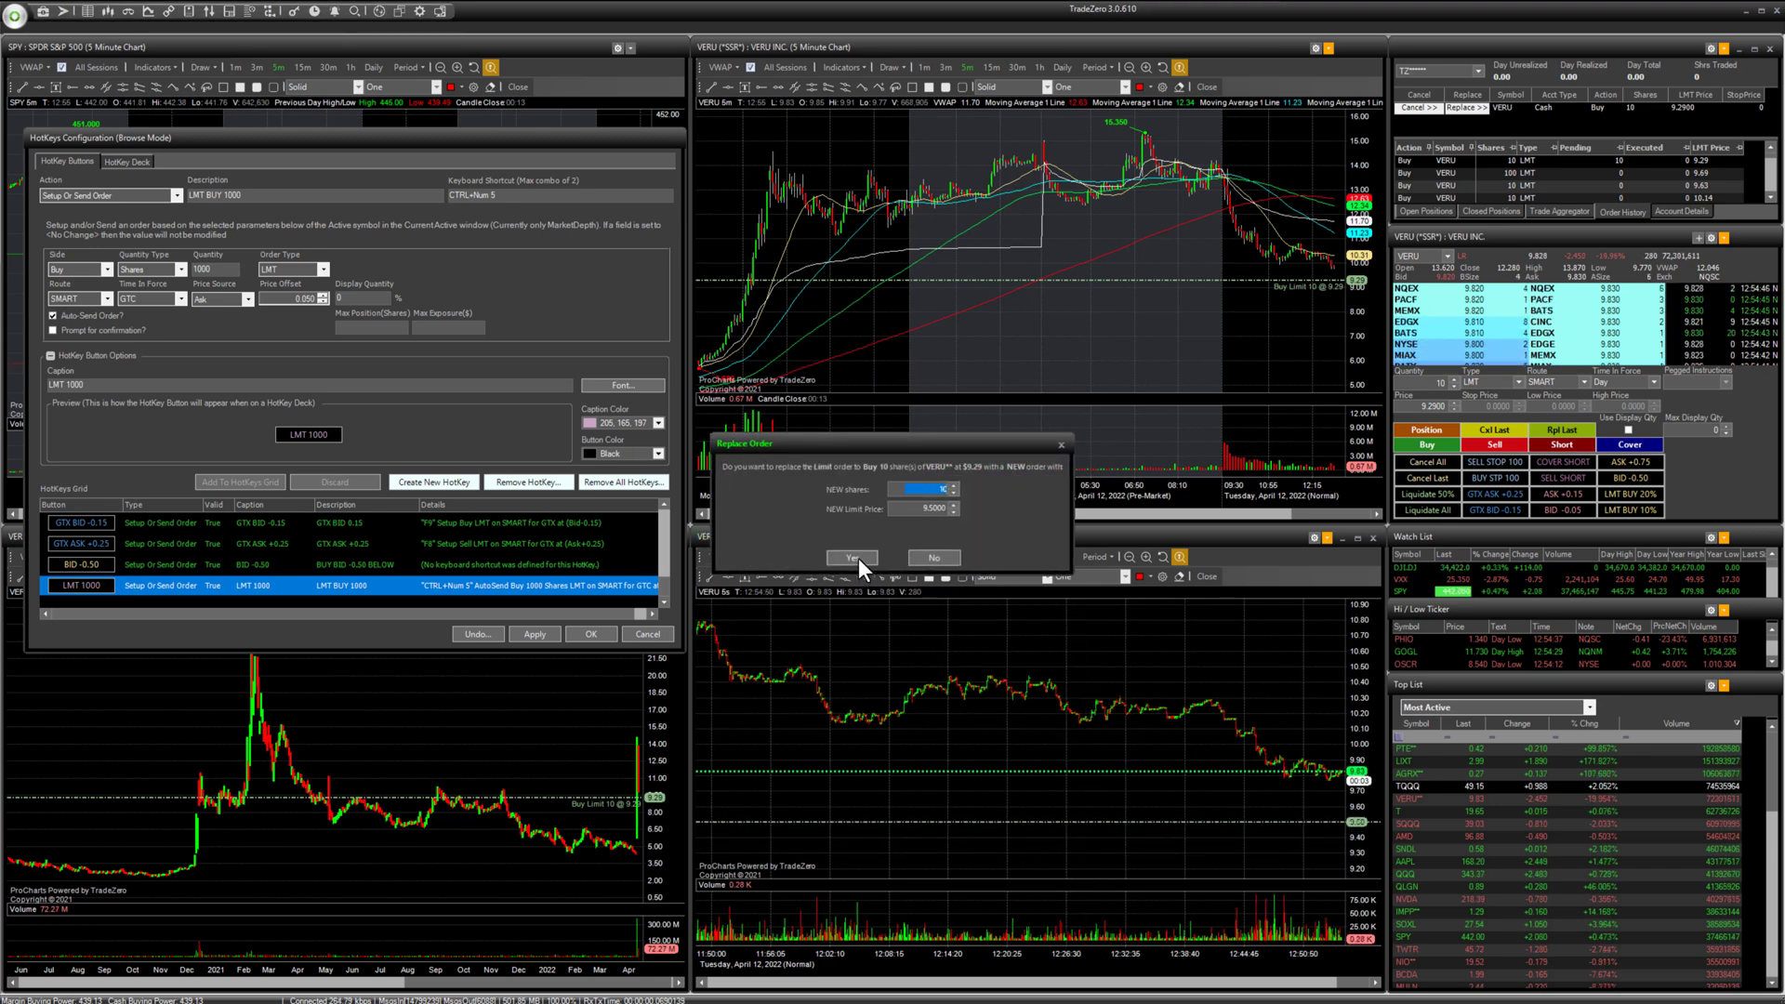
pyautogui.click(857, 557)
pyautogui.scroll(-2, 930, 661)
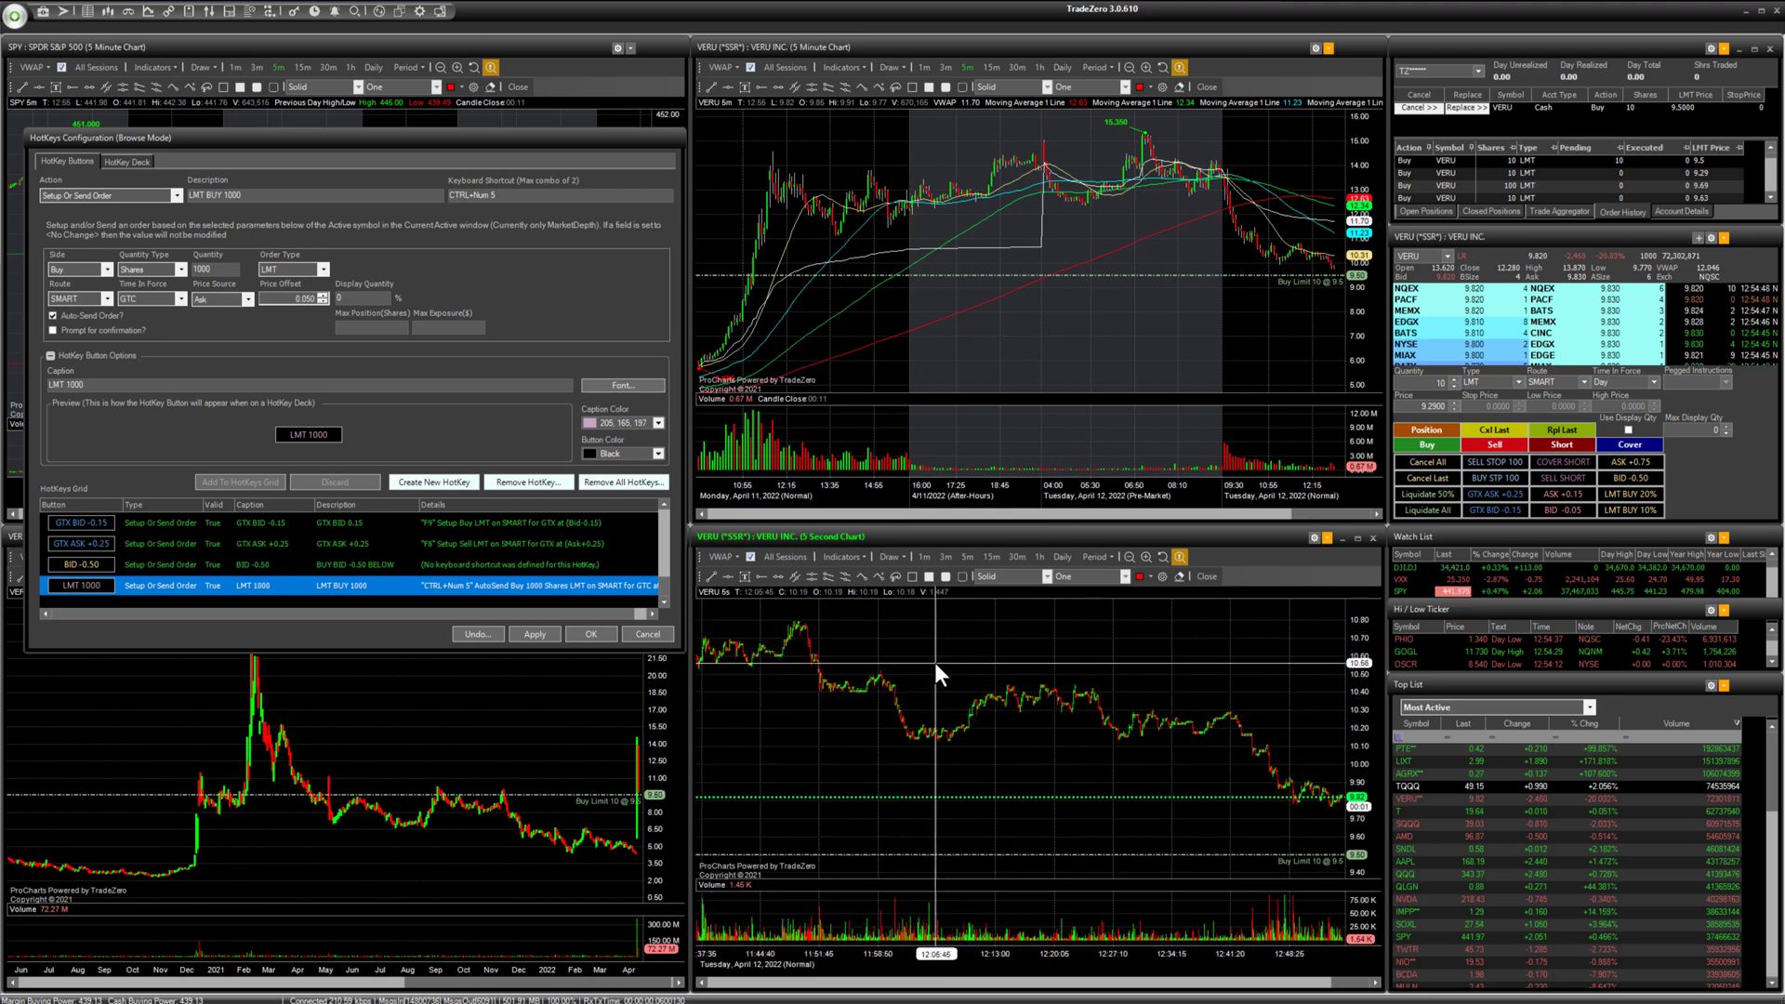
# Step: Lower the VERU buy order's limit price to 9.09 on the 5-minute chart and cancel the open order
pyautogui.click(1180, 277)
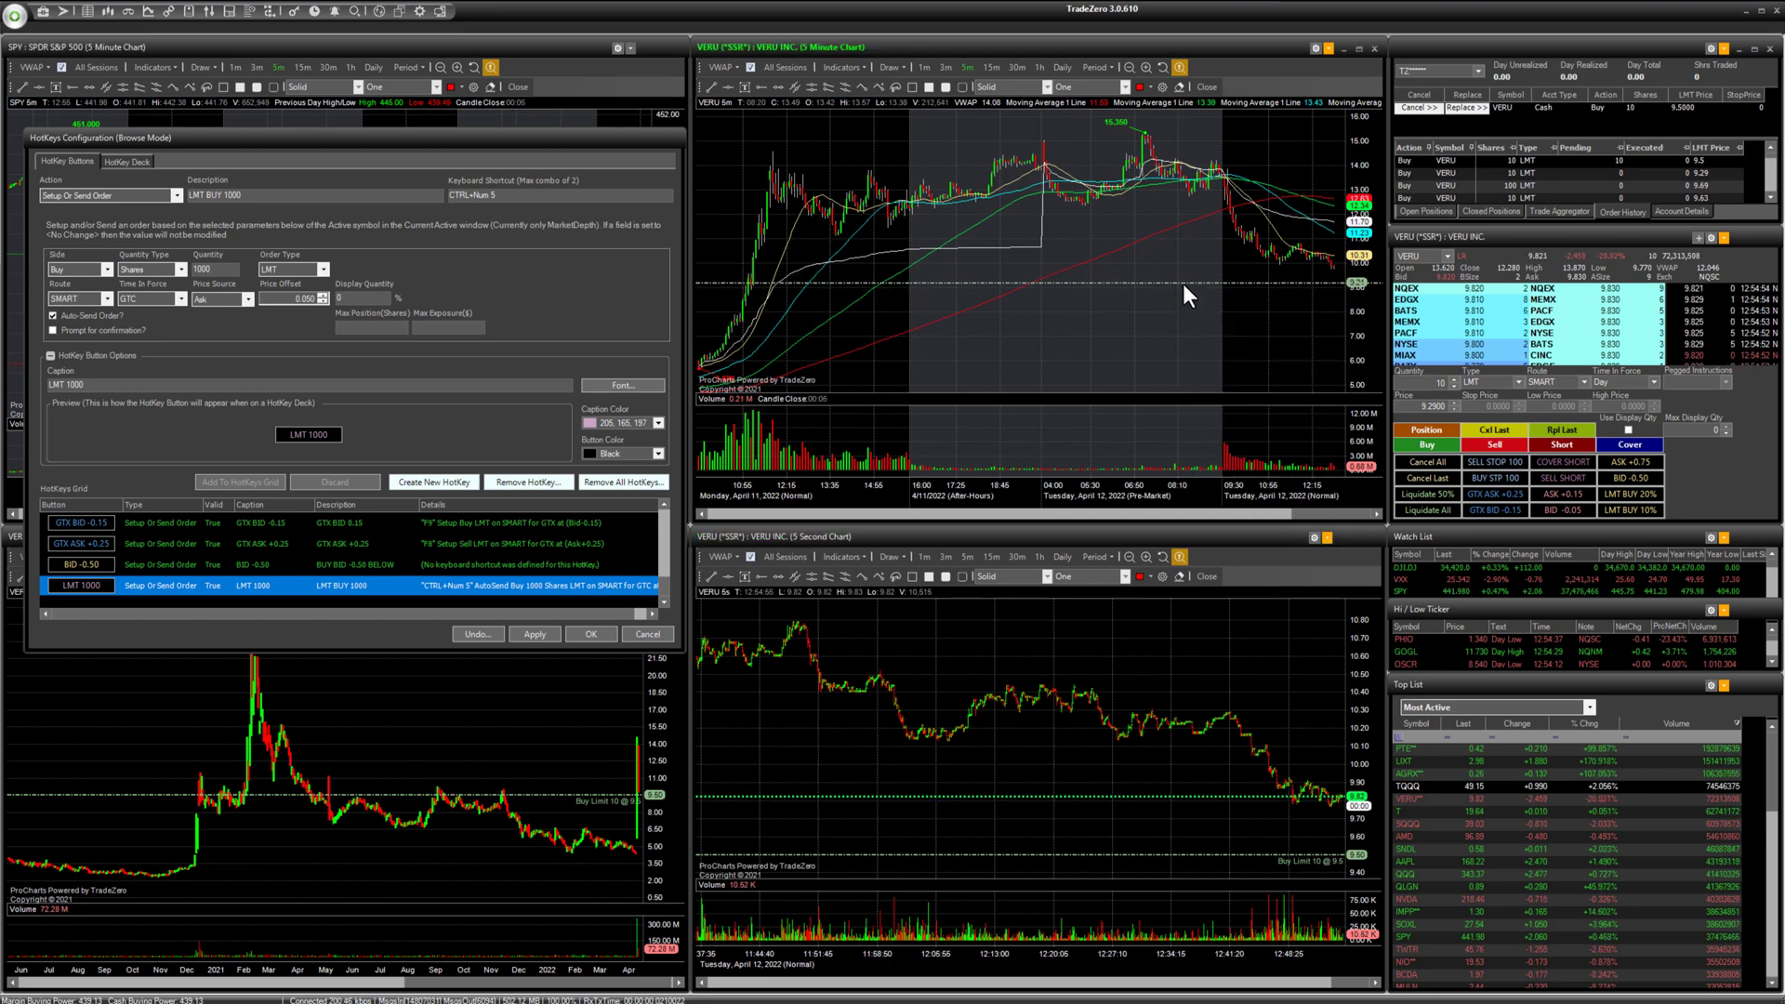
pyautogui.click(1184, 286)
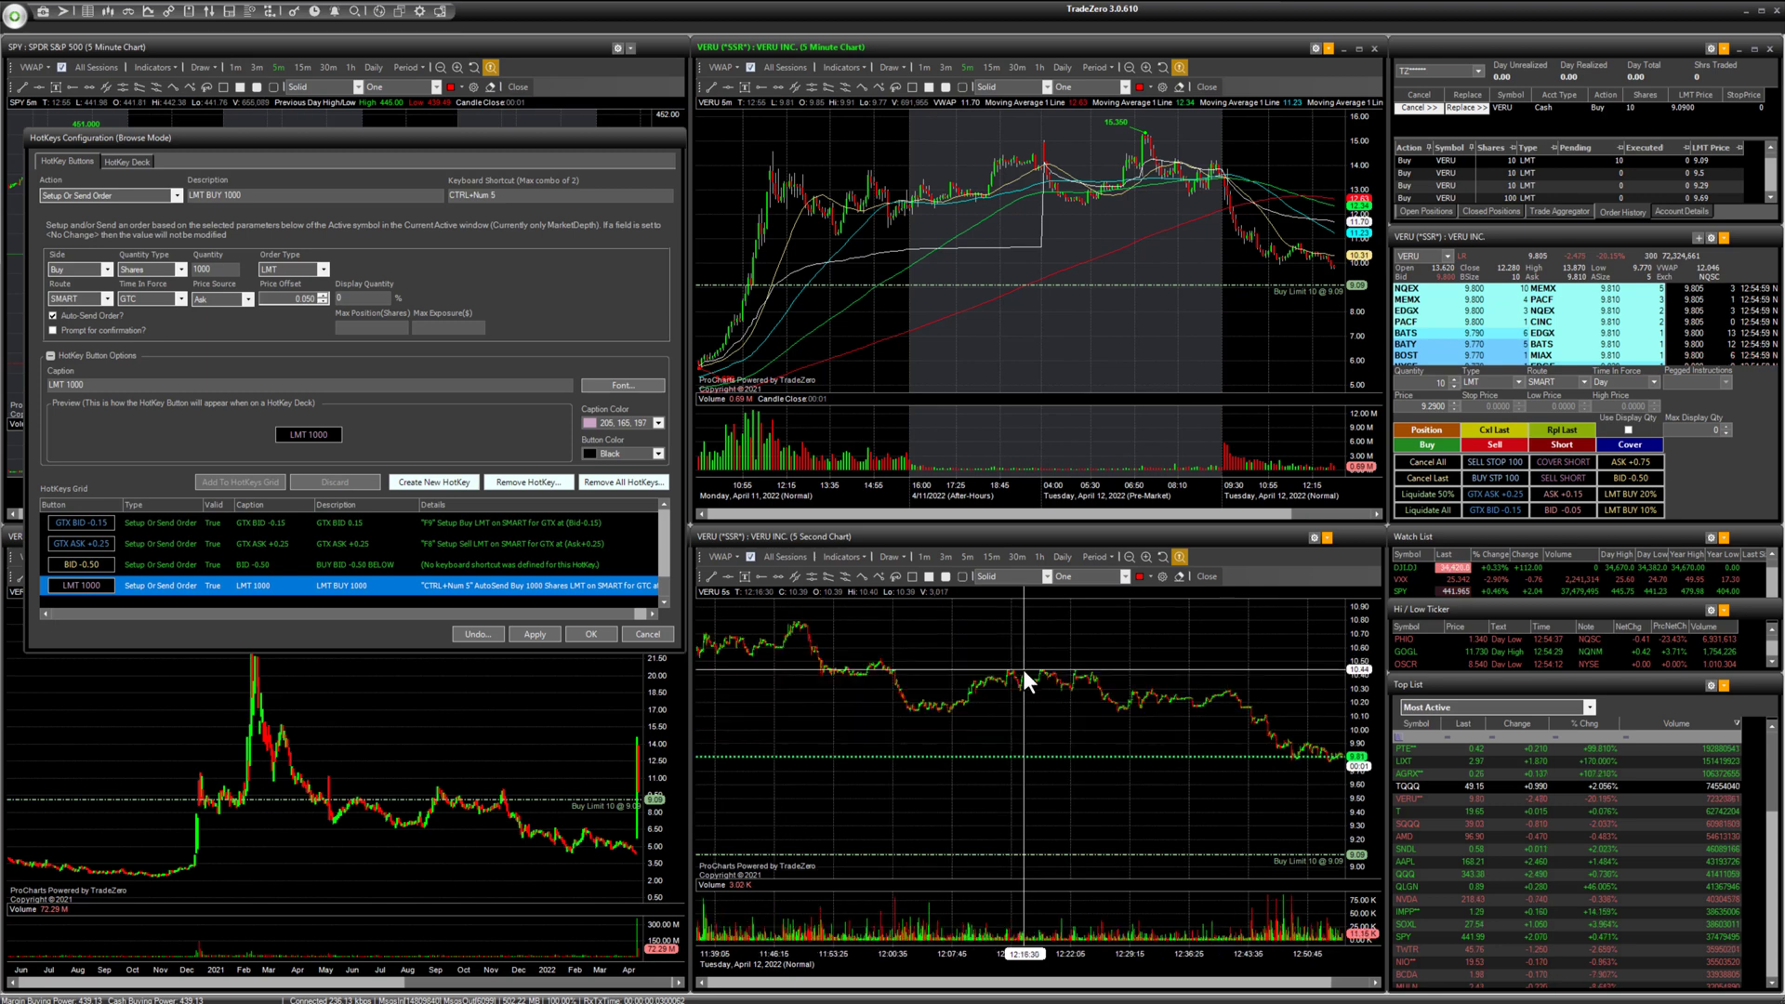
pyautogui.click(1408, 111)
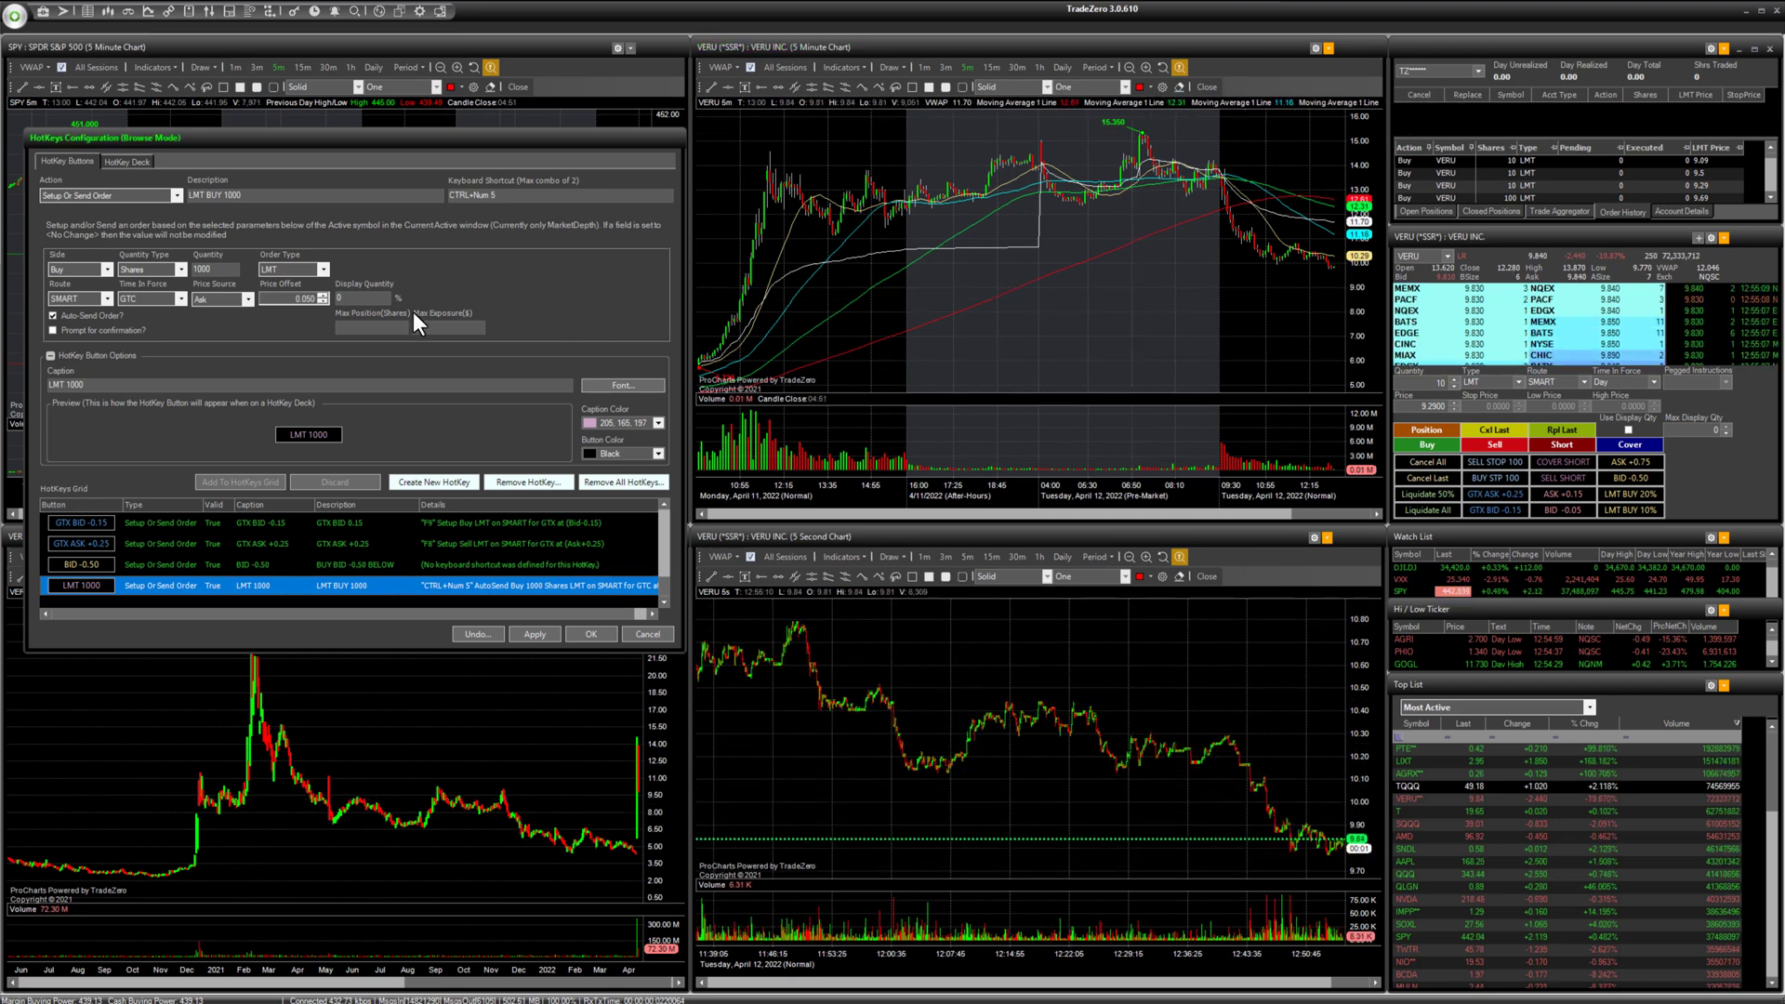
# Step: Set the BID -0.50 hotkey to auto-send its order with a quantity of 10 shares, keeping and applying the edits
pyautogui.click(165, 565)
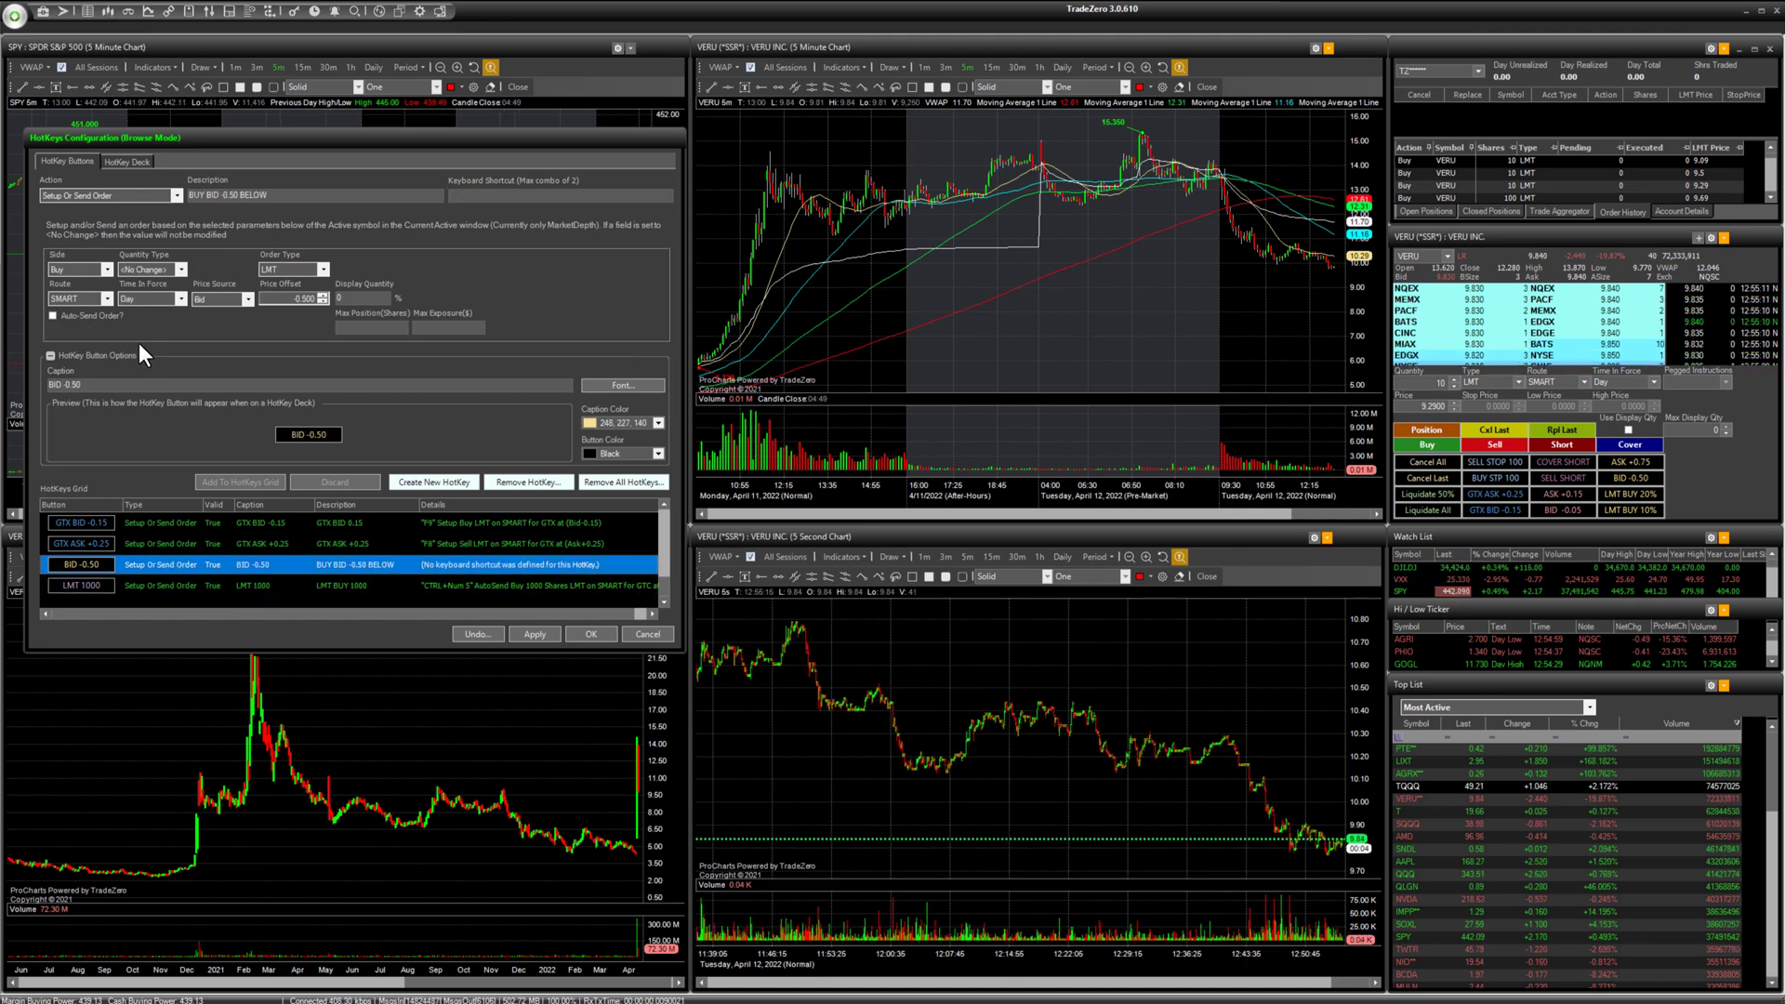
pyautogui.click(52, 316)
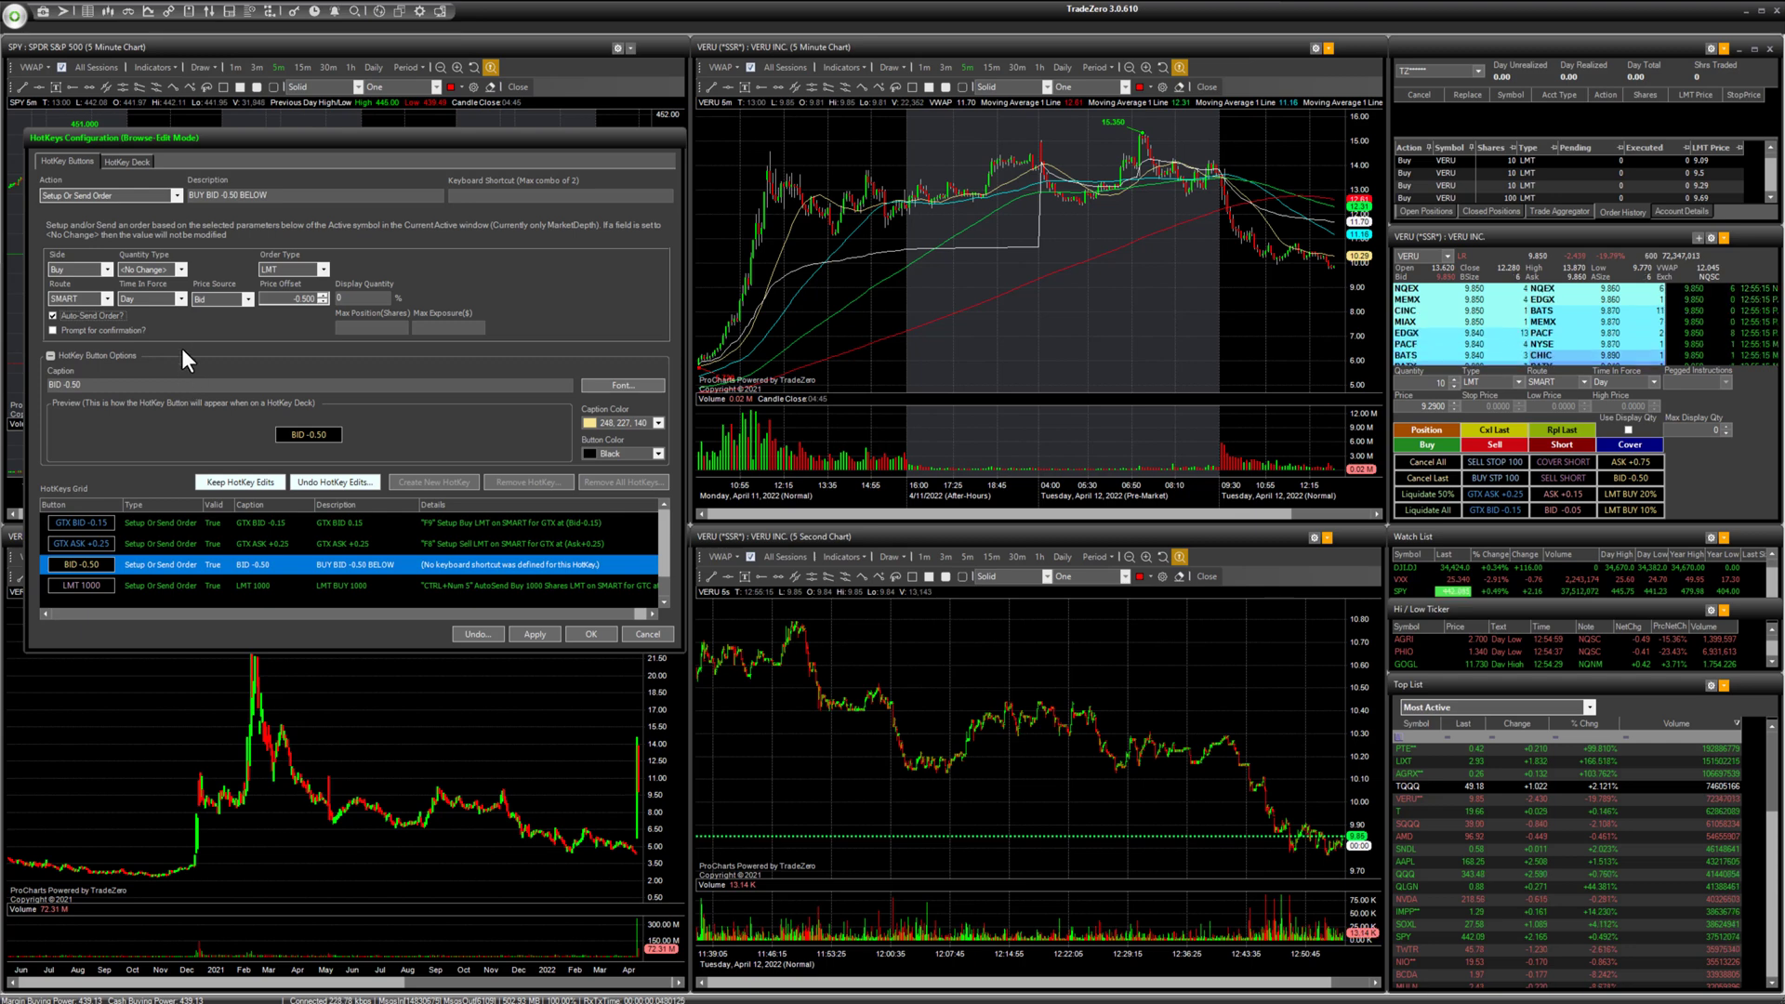
pyautogui.click(180, 268)
pyautogui.click(167, 287)
pyautogui.press('Tab')
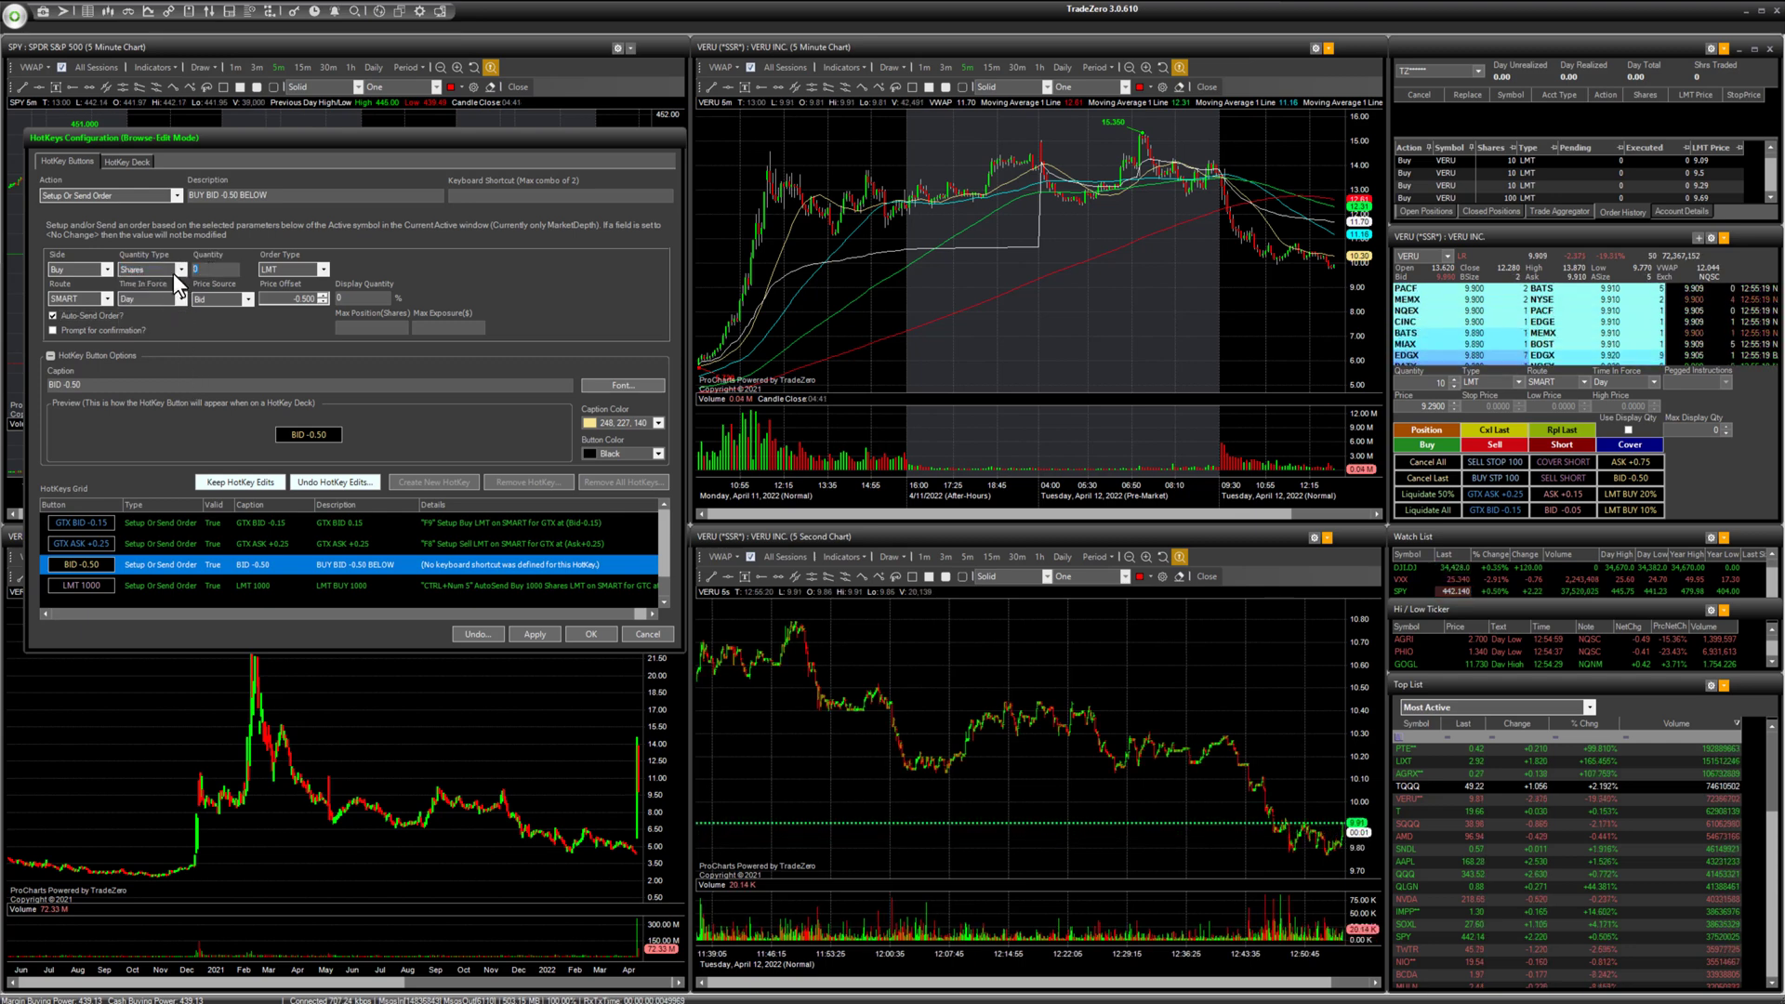
pyautogui.write('10')
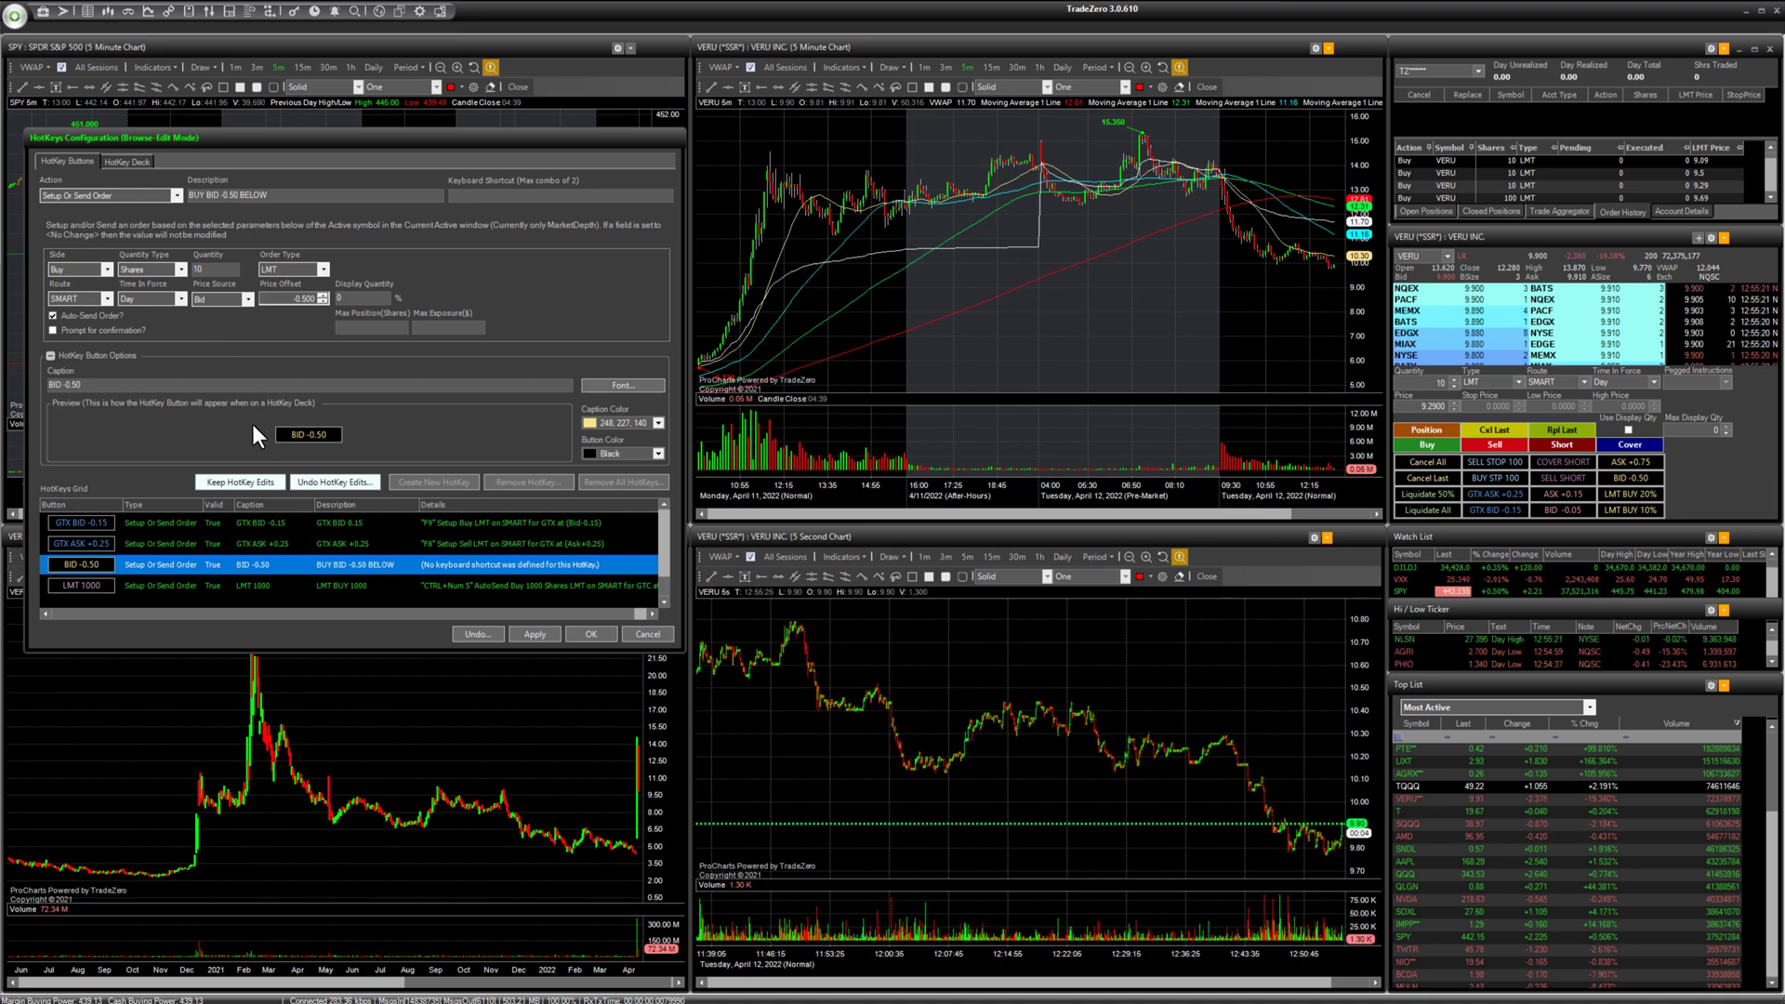
pyautogui.click(233, 483)
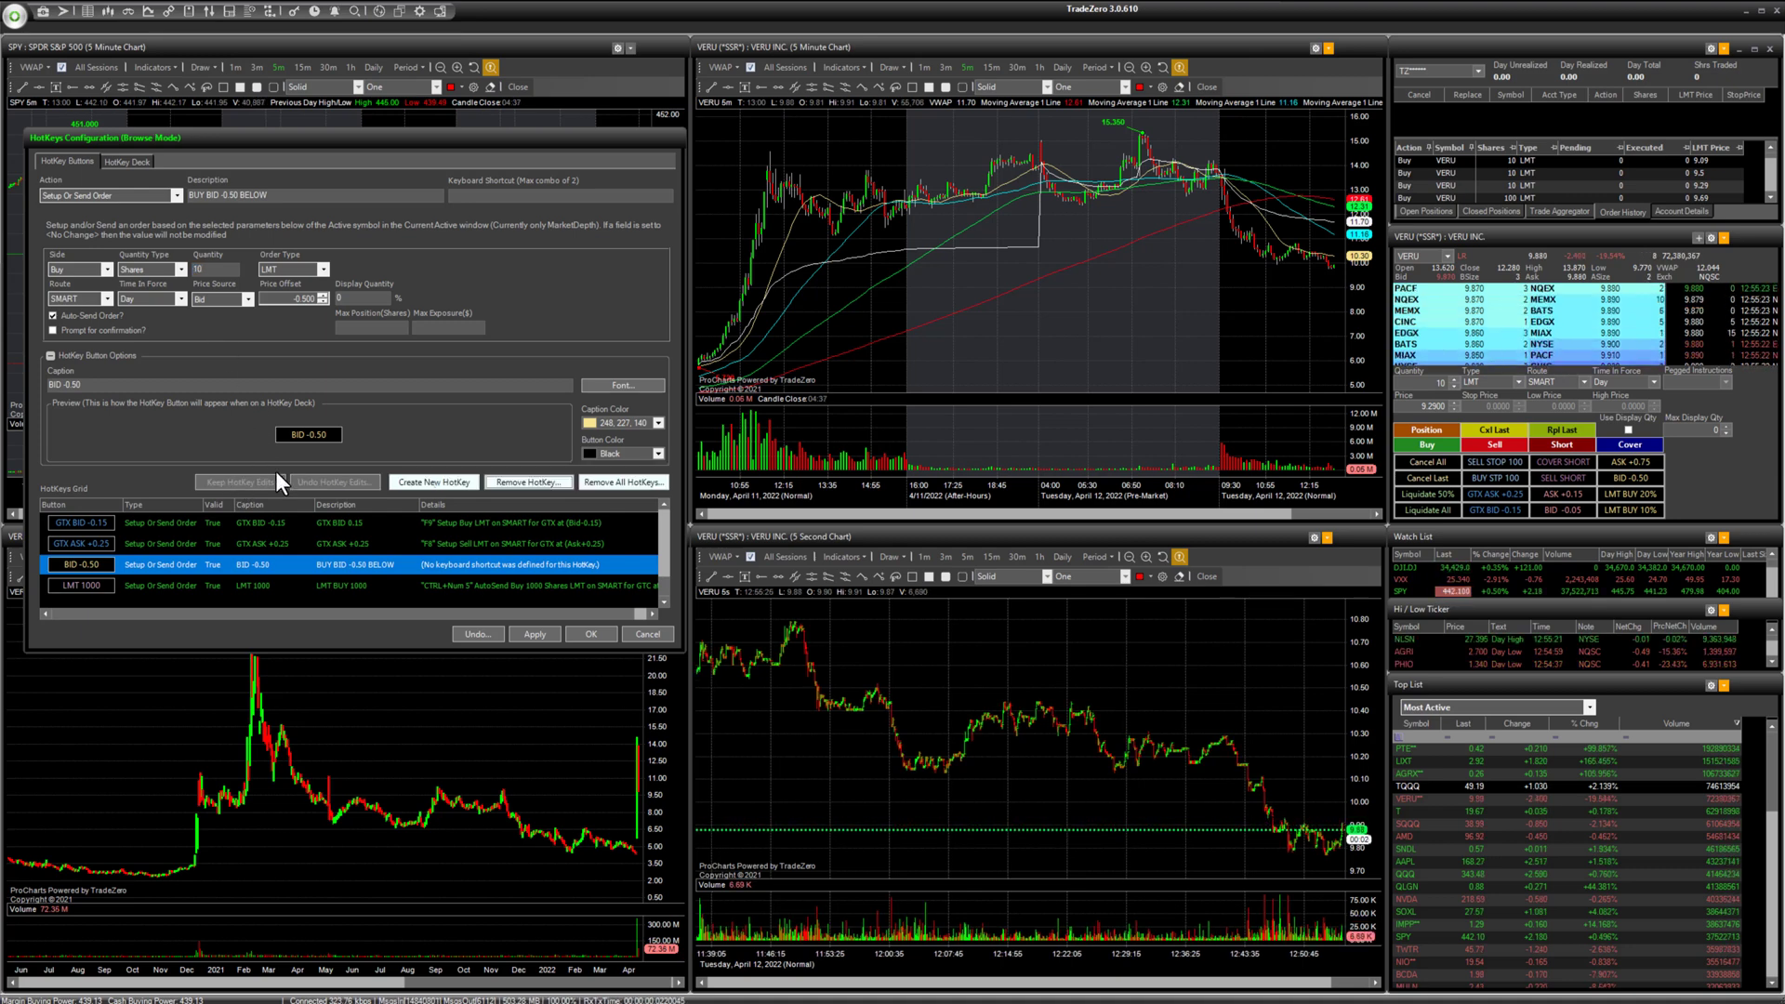
pyautogui.click(523, 637)
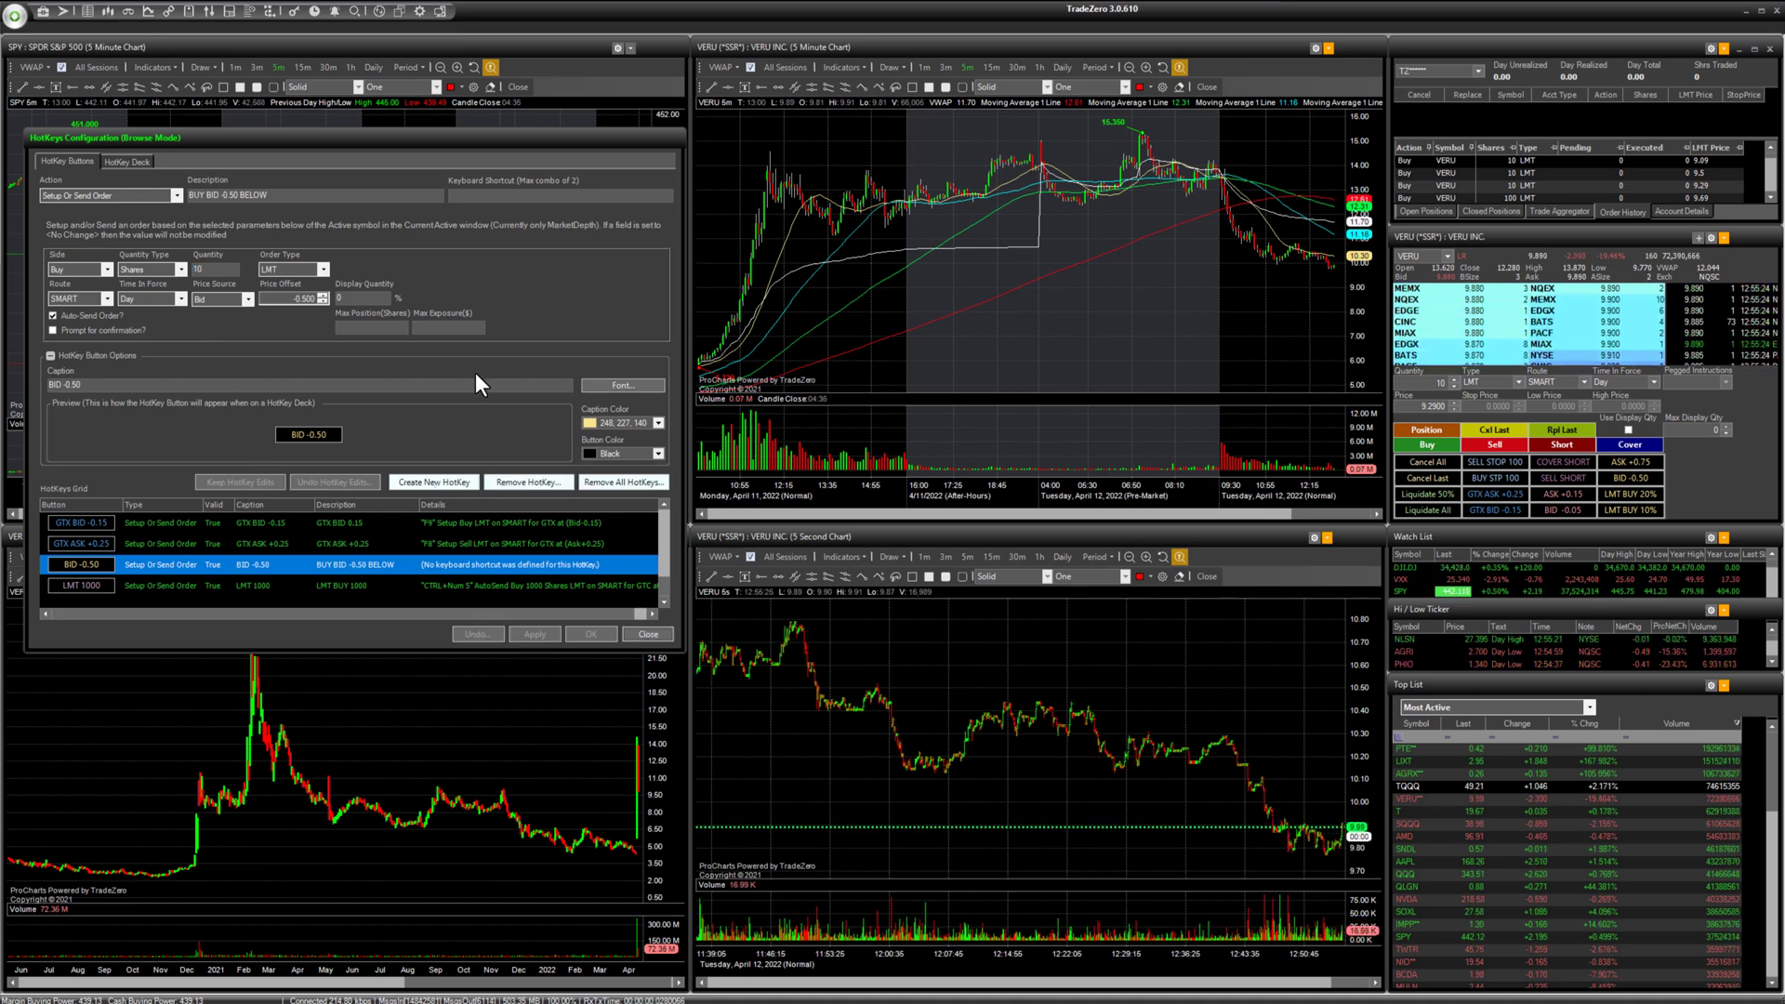
# Step: Test the BID -0.50 hotkey by sending a VERU buy order and cancel that order
pyautogui.click(1576, 237)
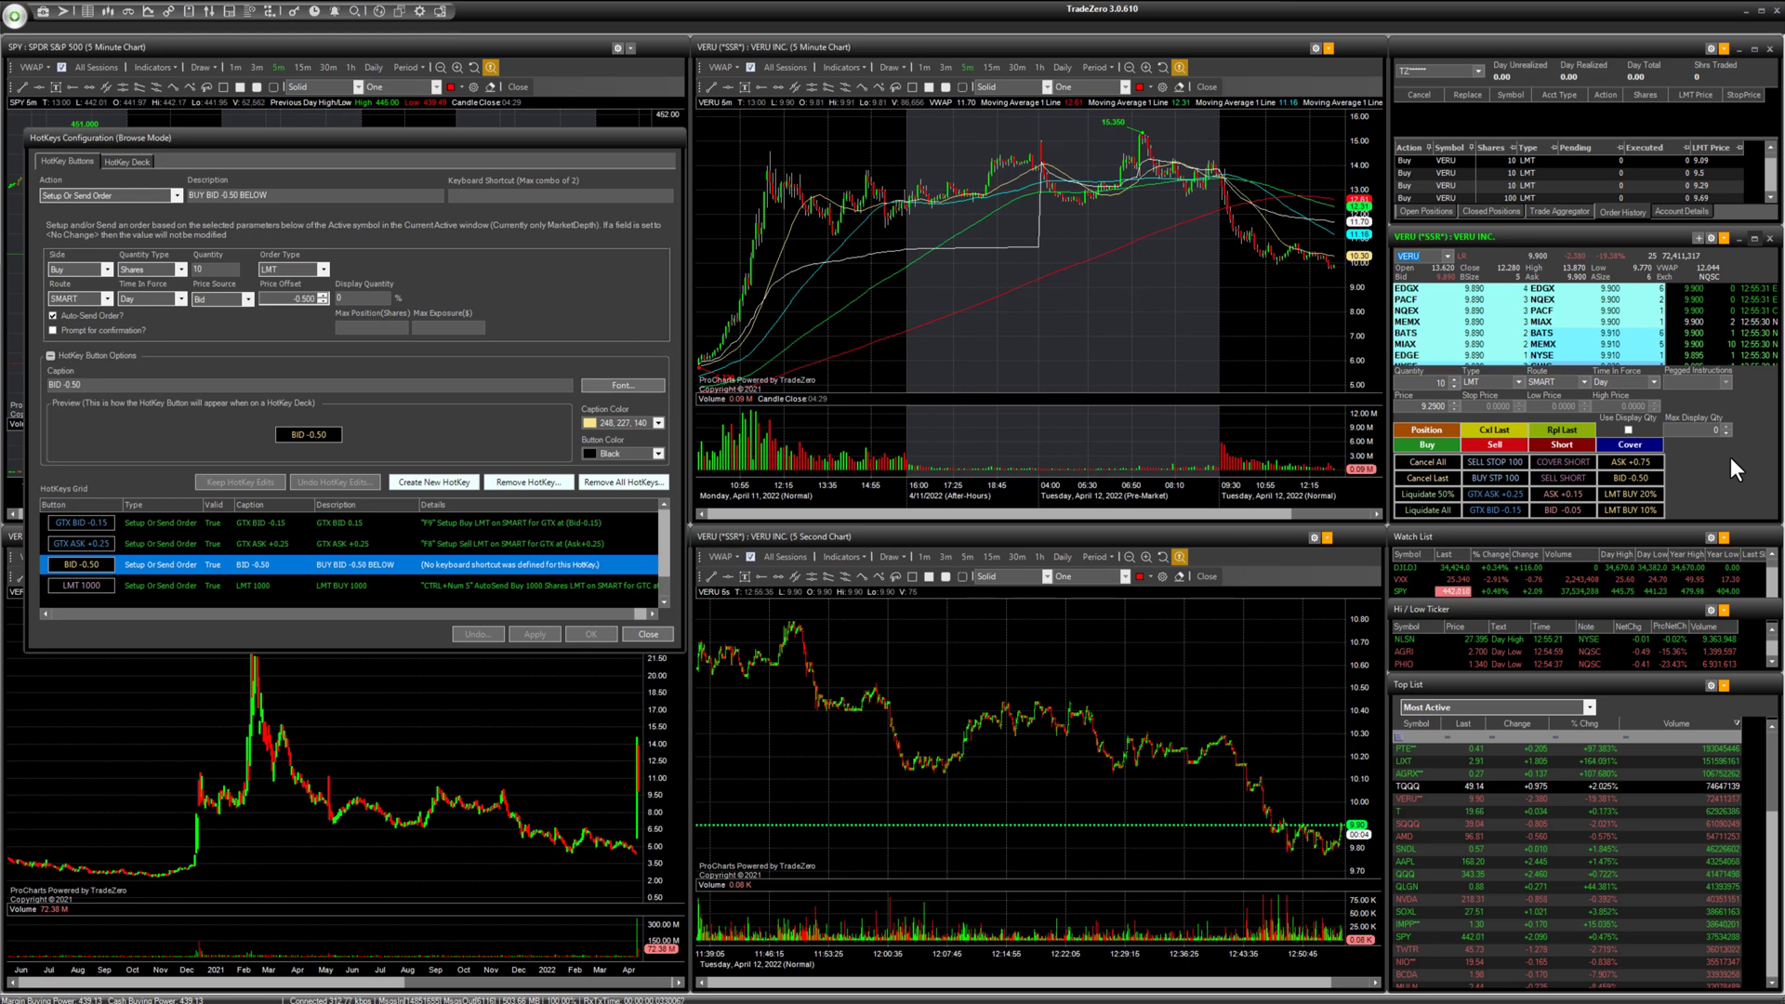
pyautogui.click(1620, 481)
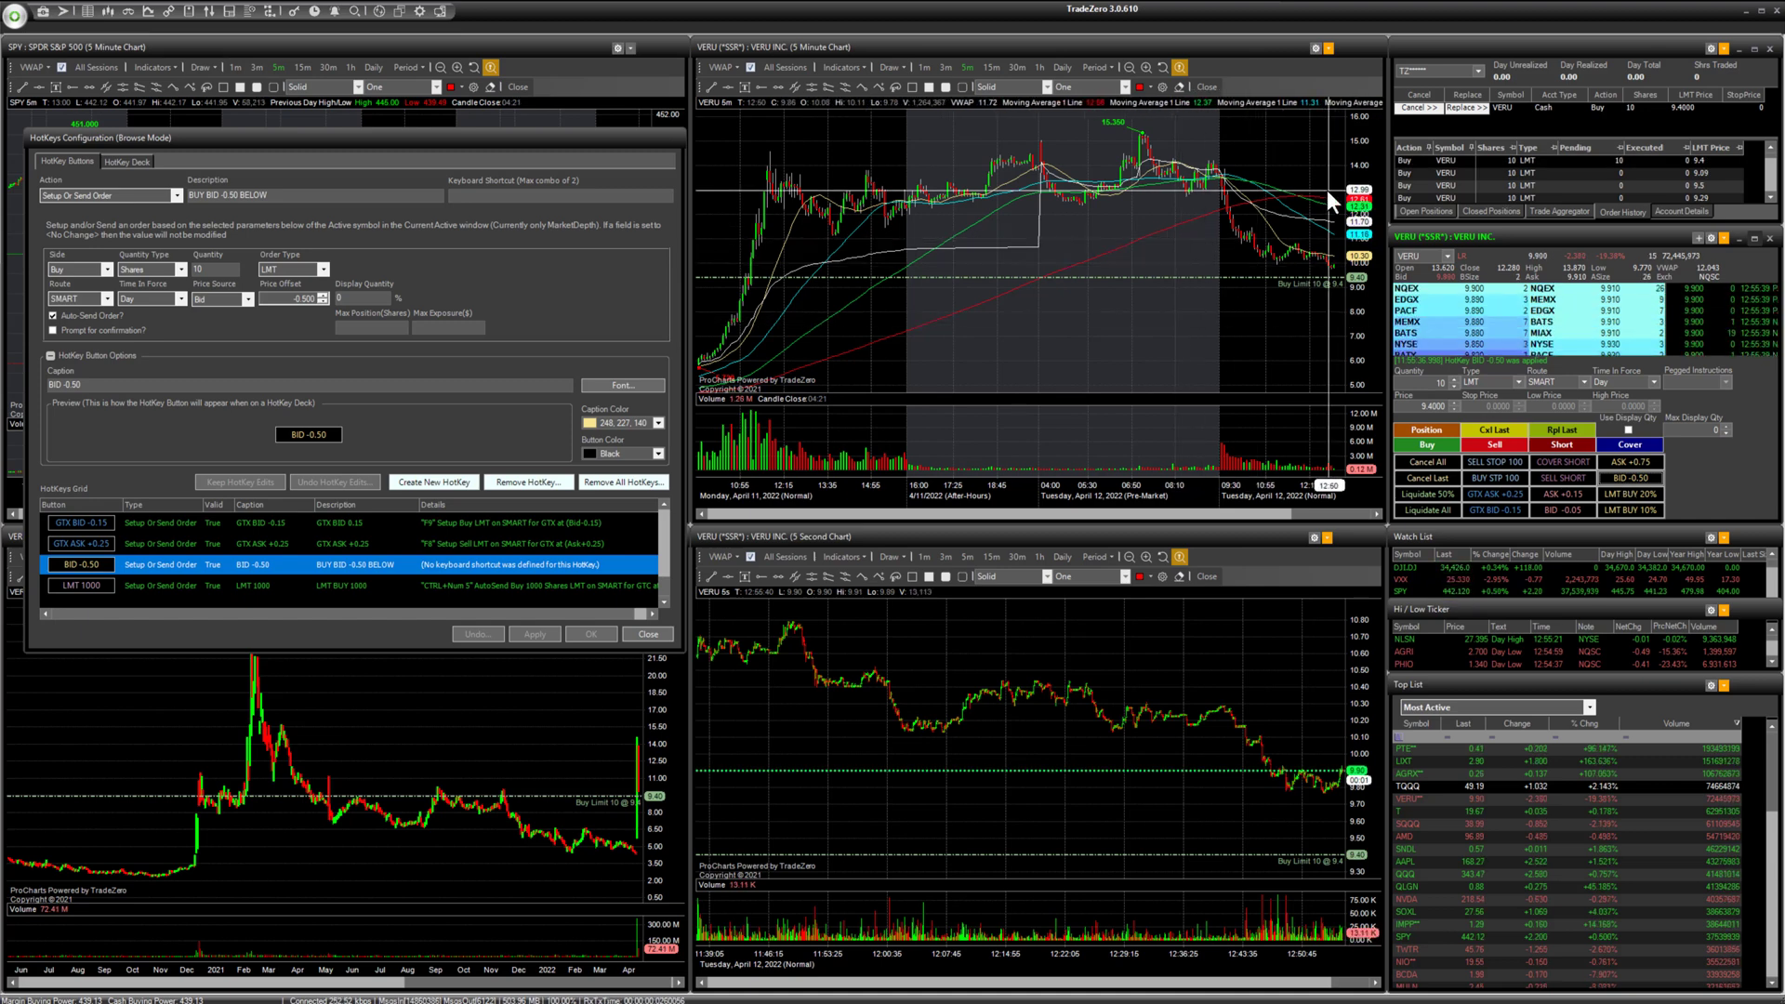
pyautogui.click(1403, 108)
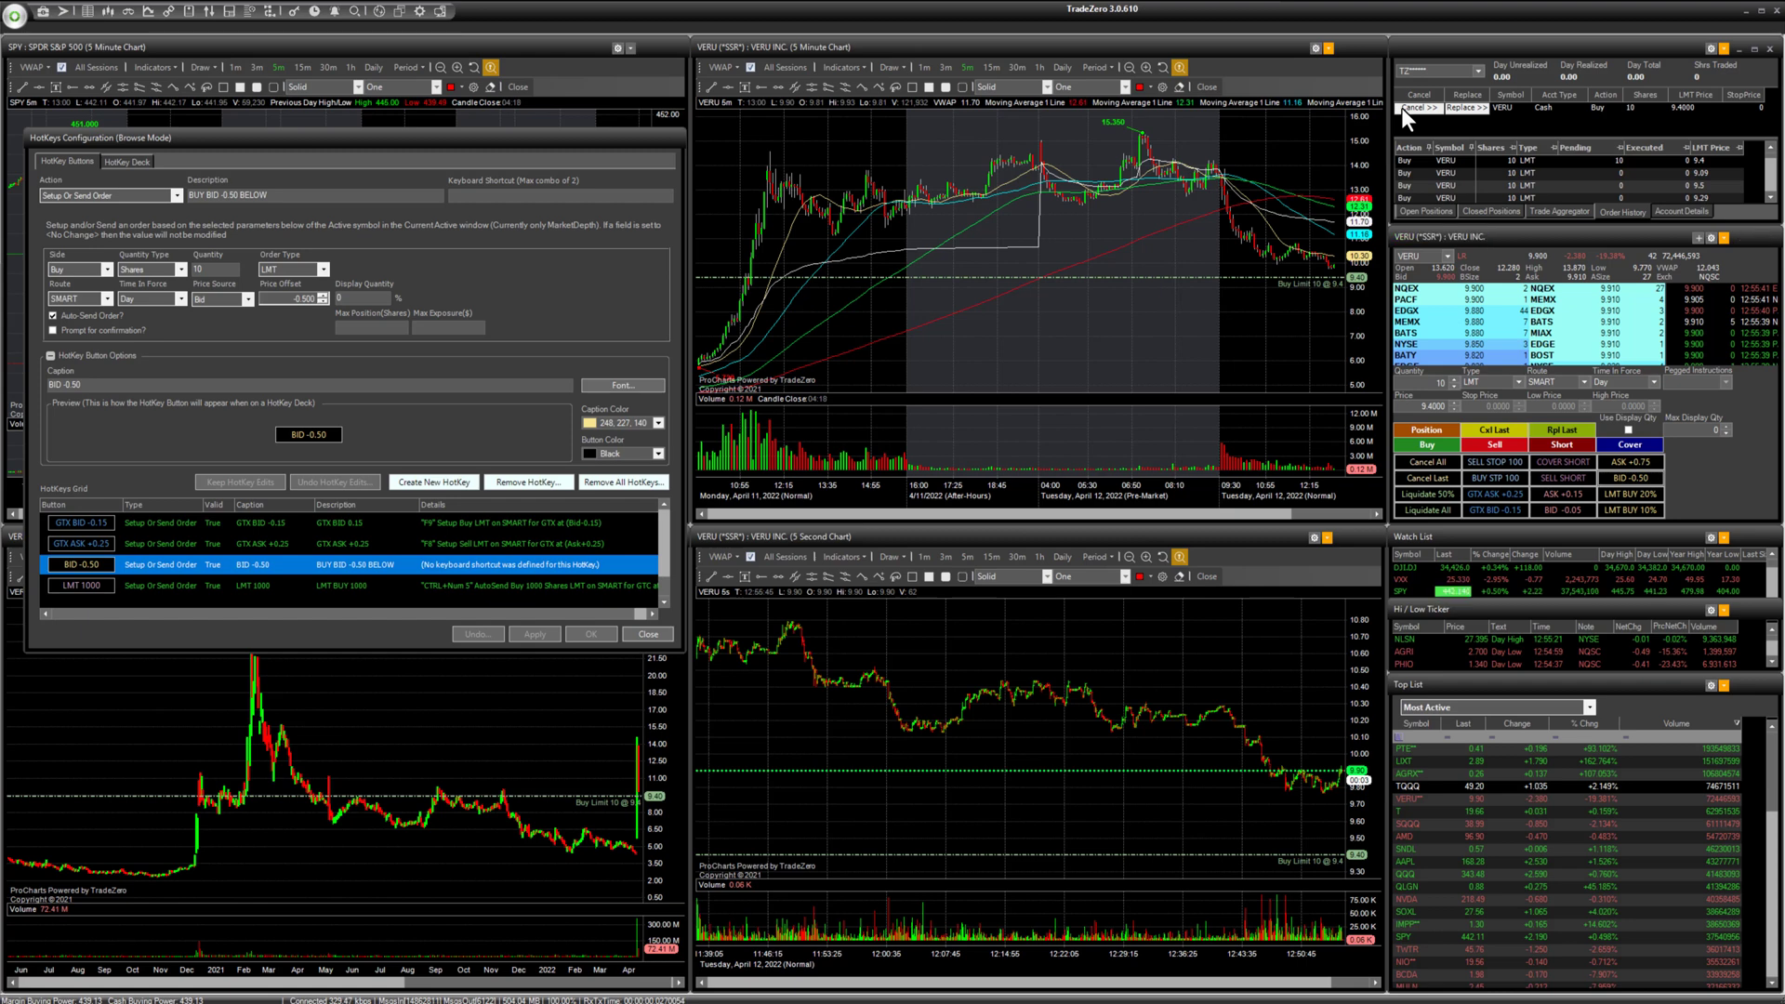
# Step: Locate the Save HotKeys command and return to the hotkeys configuration without saving
pyautogui.click(572, 287)
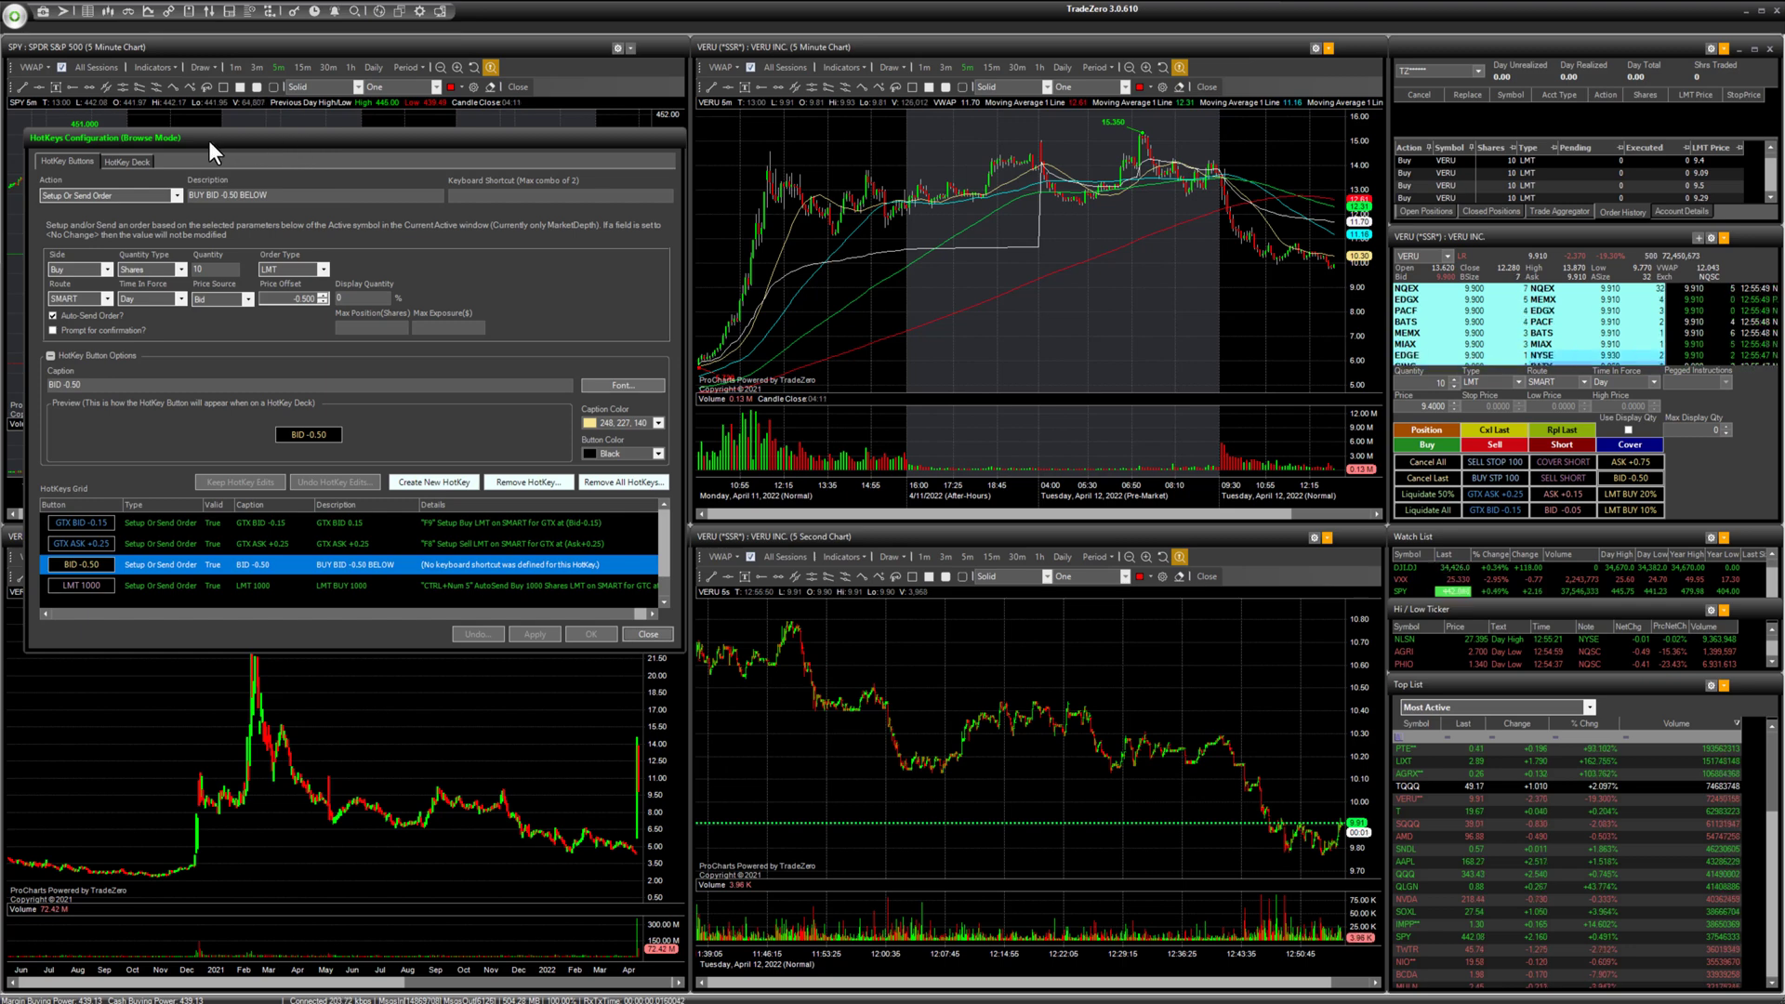
pyautogui.click(14, 16)
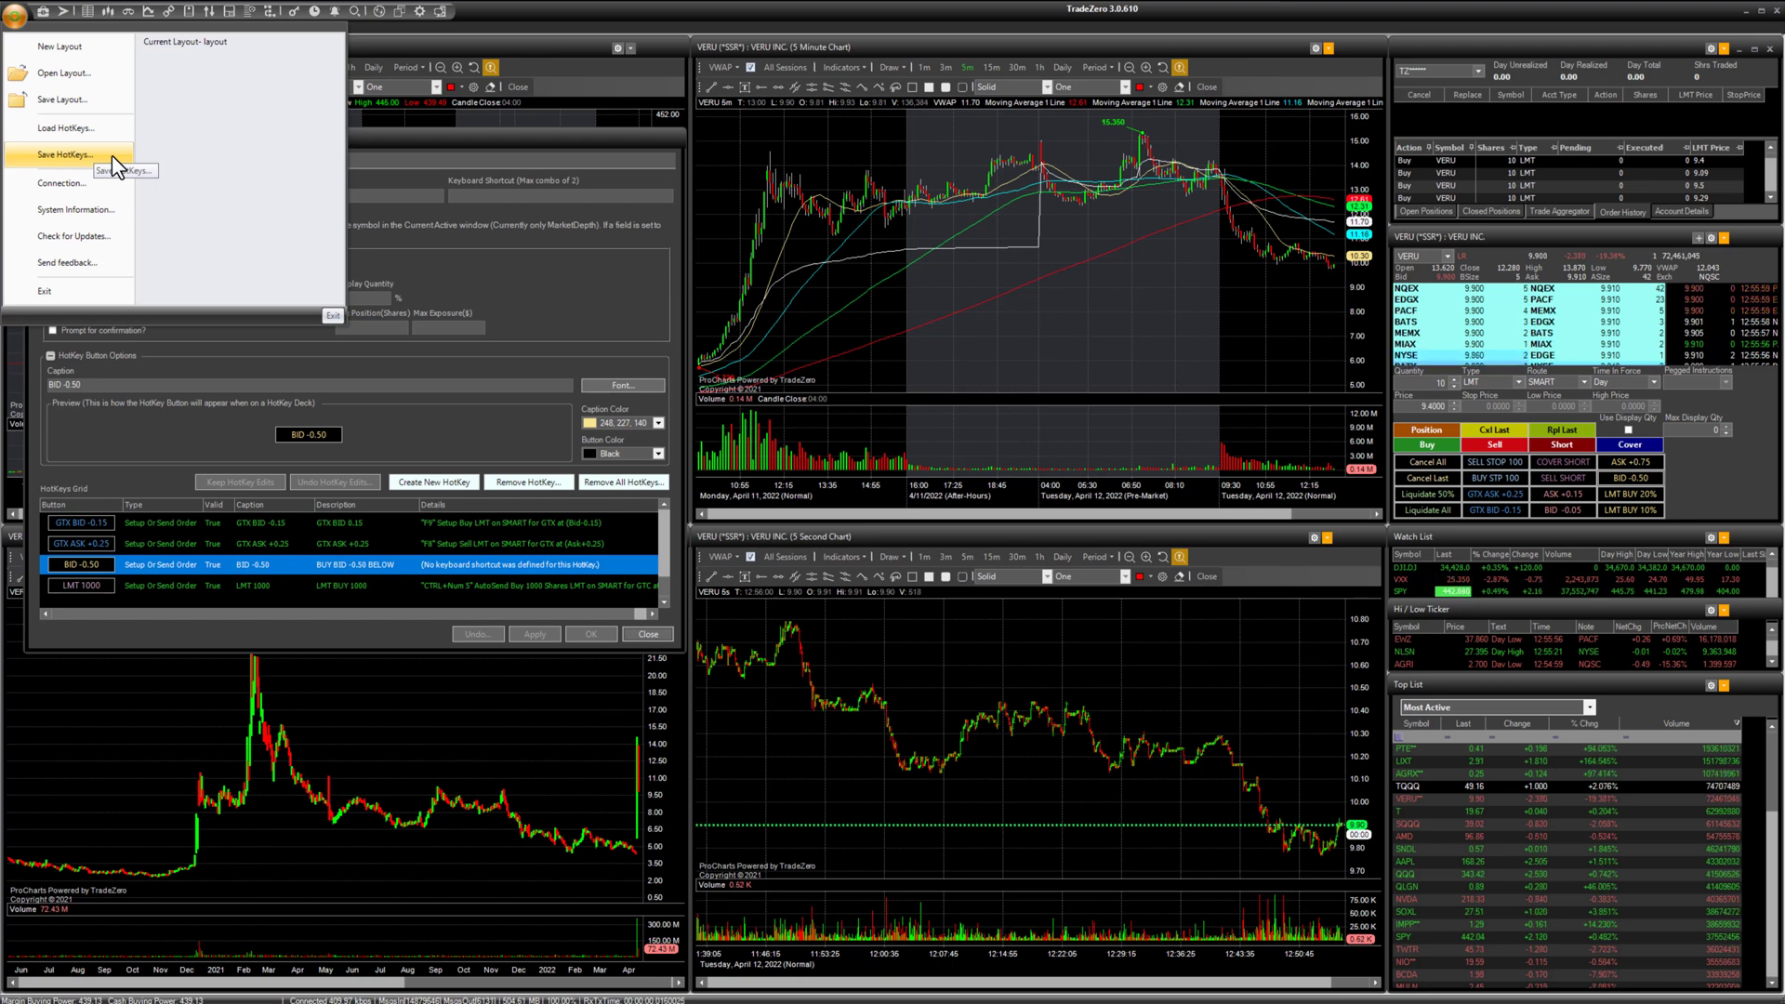
pyautogui.click(537, 294)
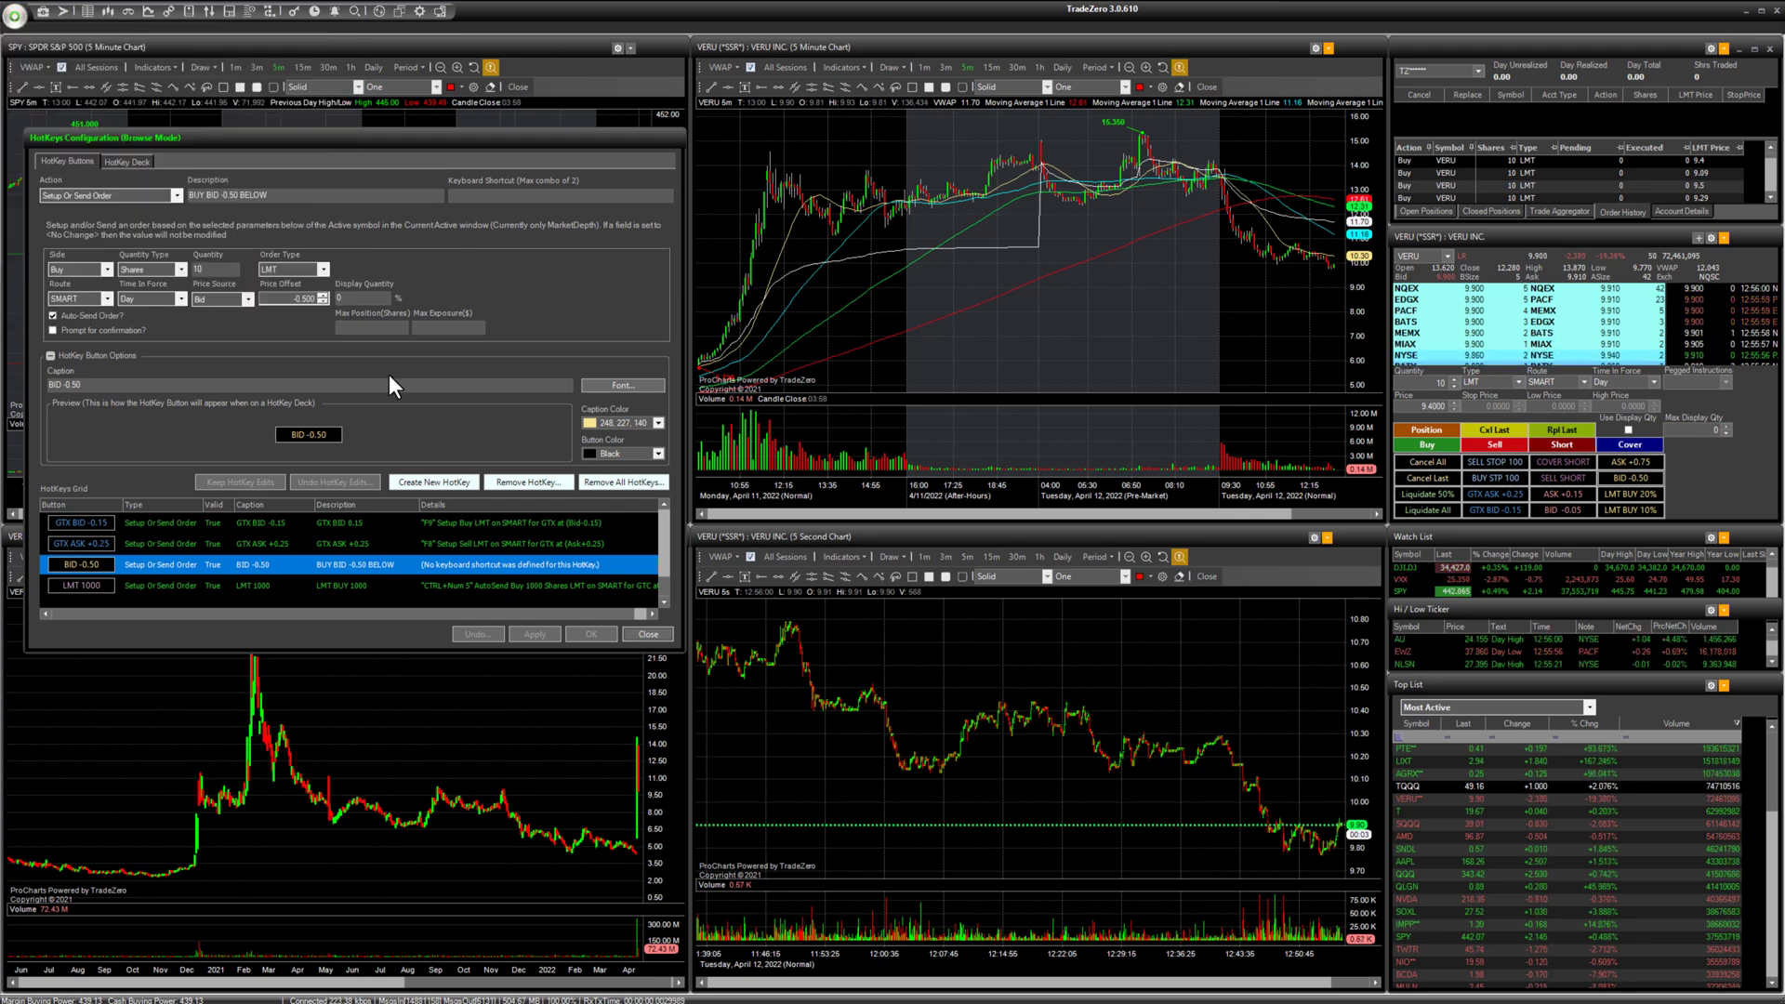
# Step: Review the settings of the BID -0.05, SELL STOP 100, Cancel All and Cancel Last hotkeys
pyautogui.scroll(-3, 303, 550)
pyautogui.click(334, 526)
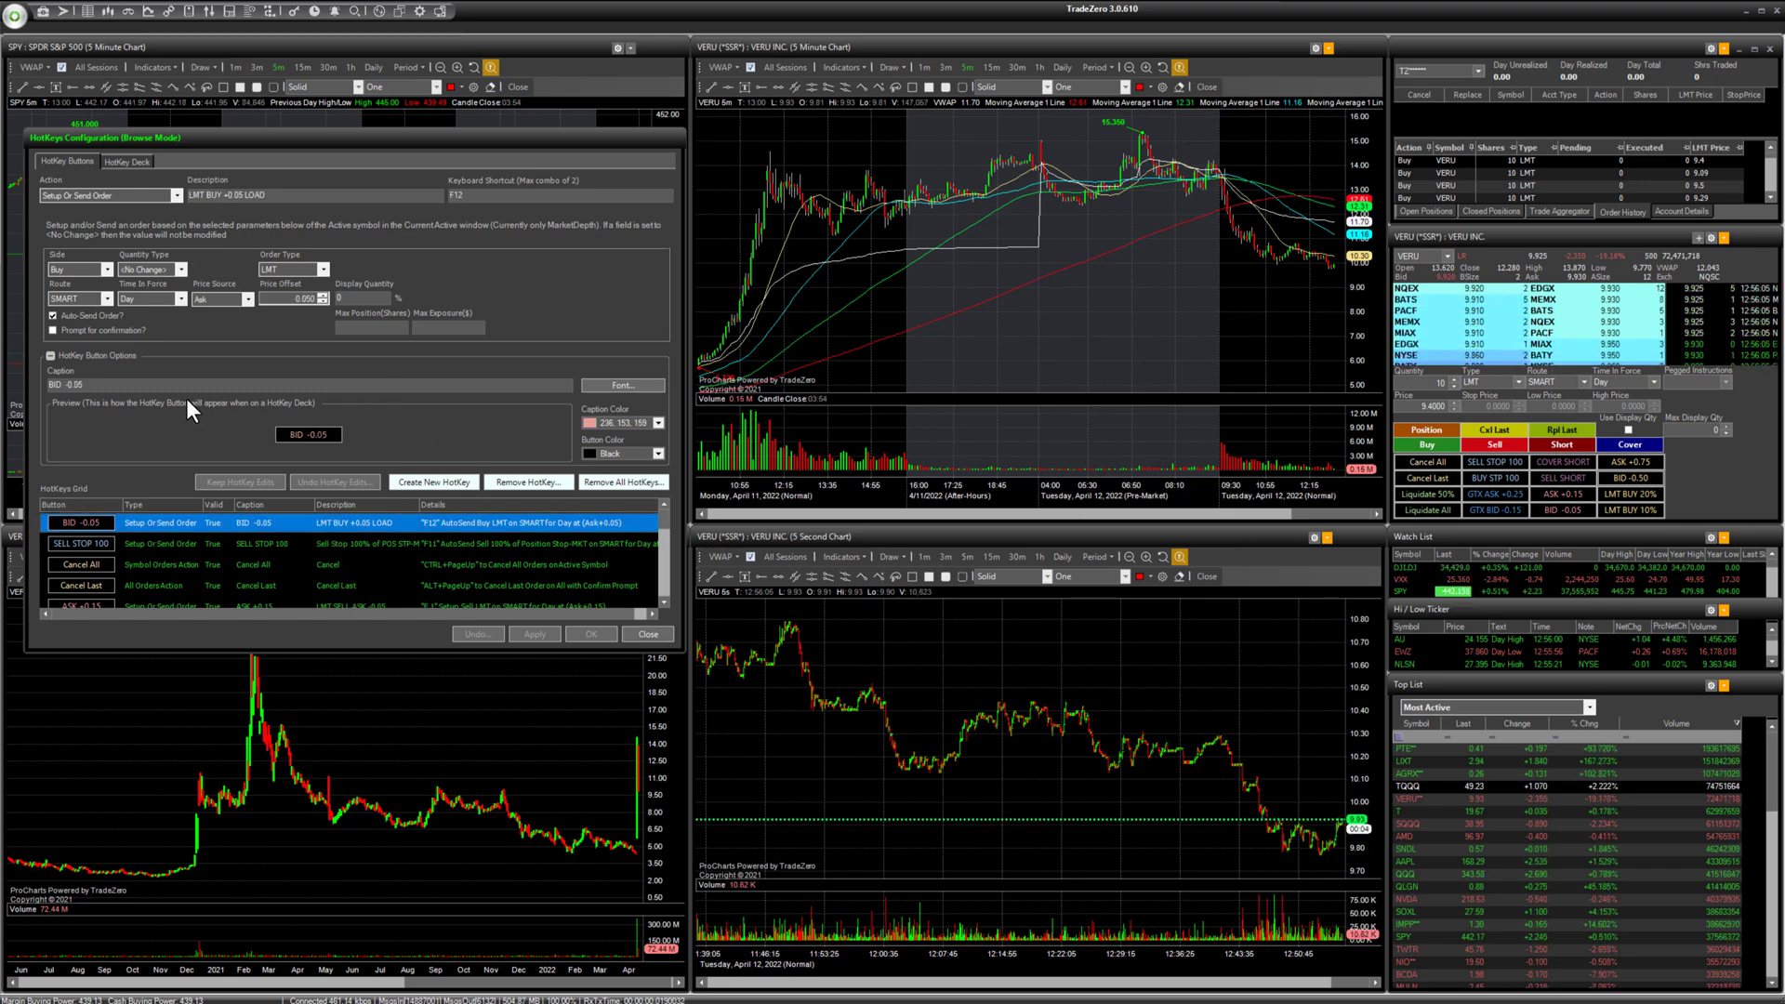
pyautogui.click(265, 546)
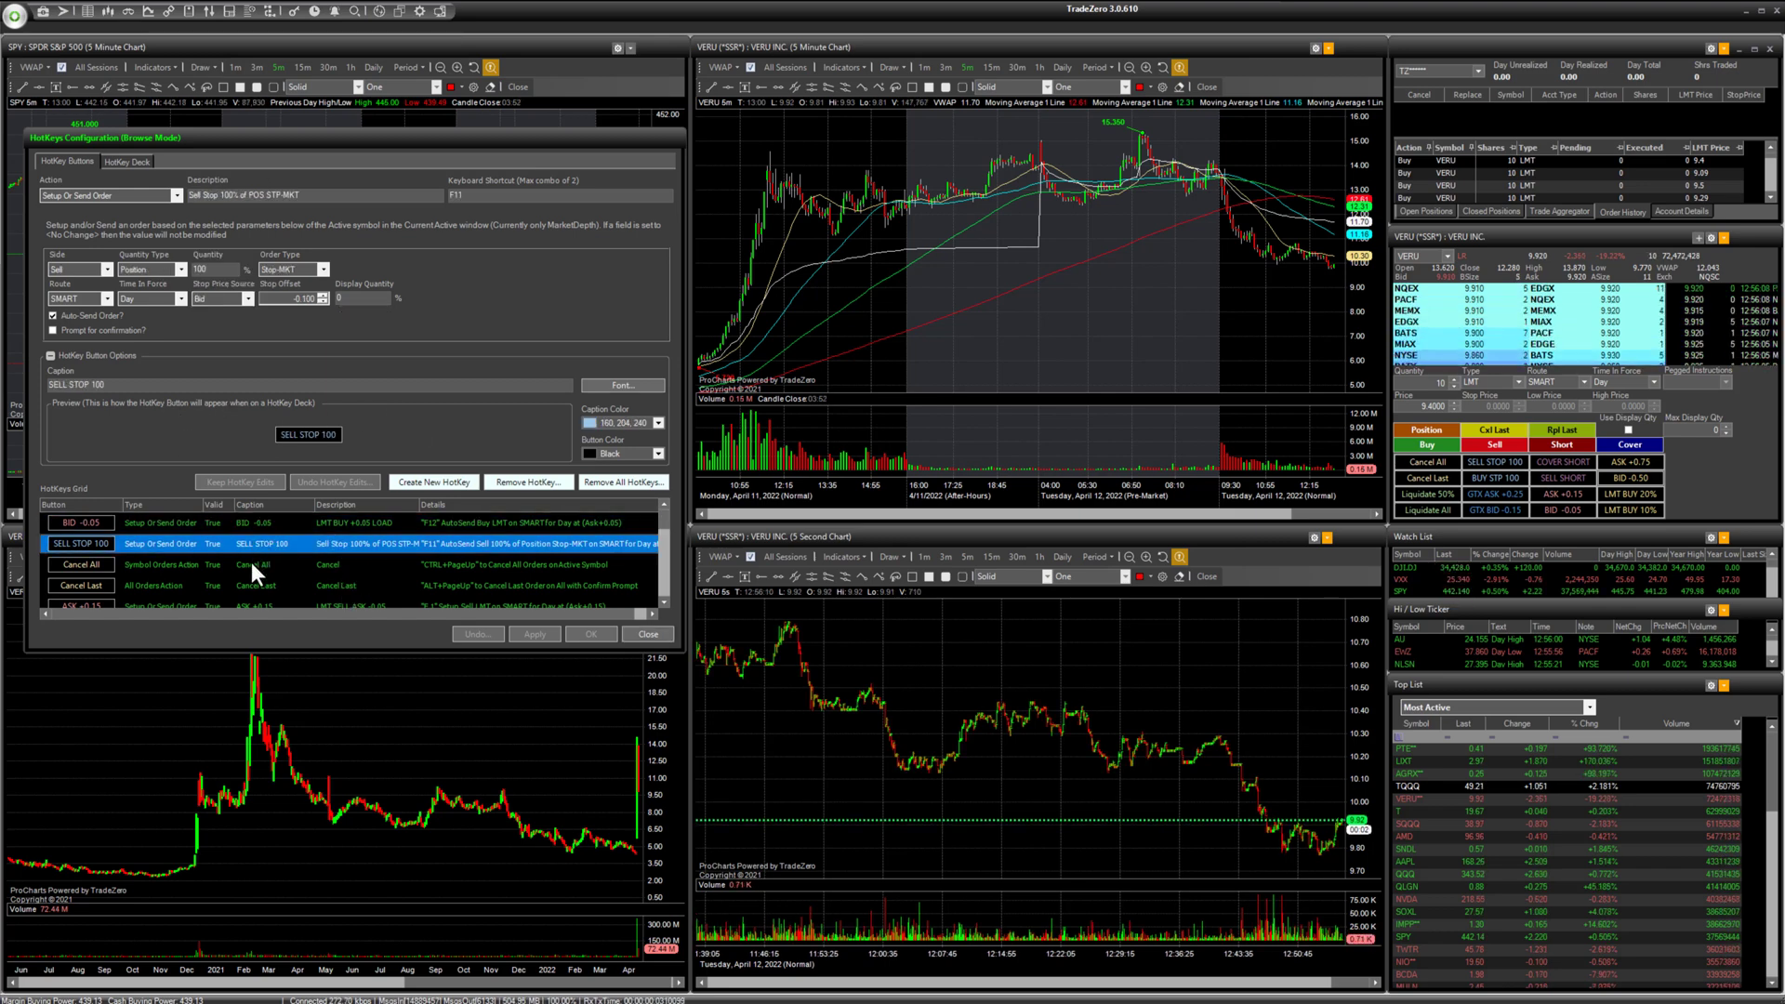
pyautogui.click(251, 562)
pyautogui.click(259, 587)
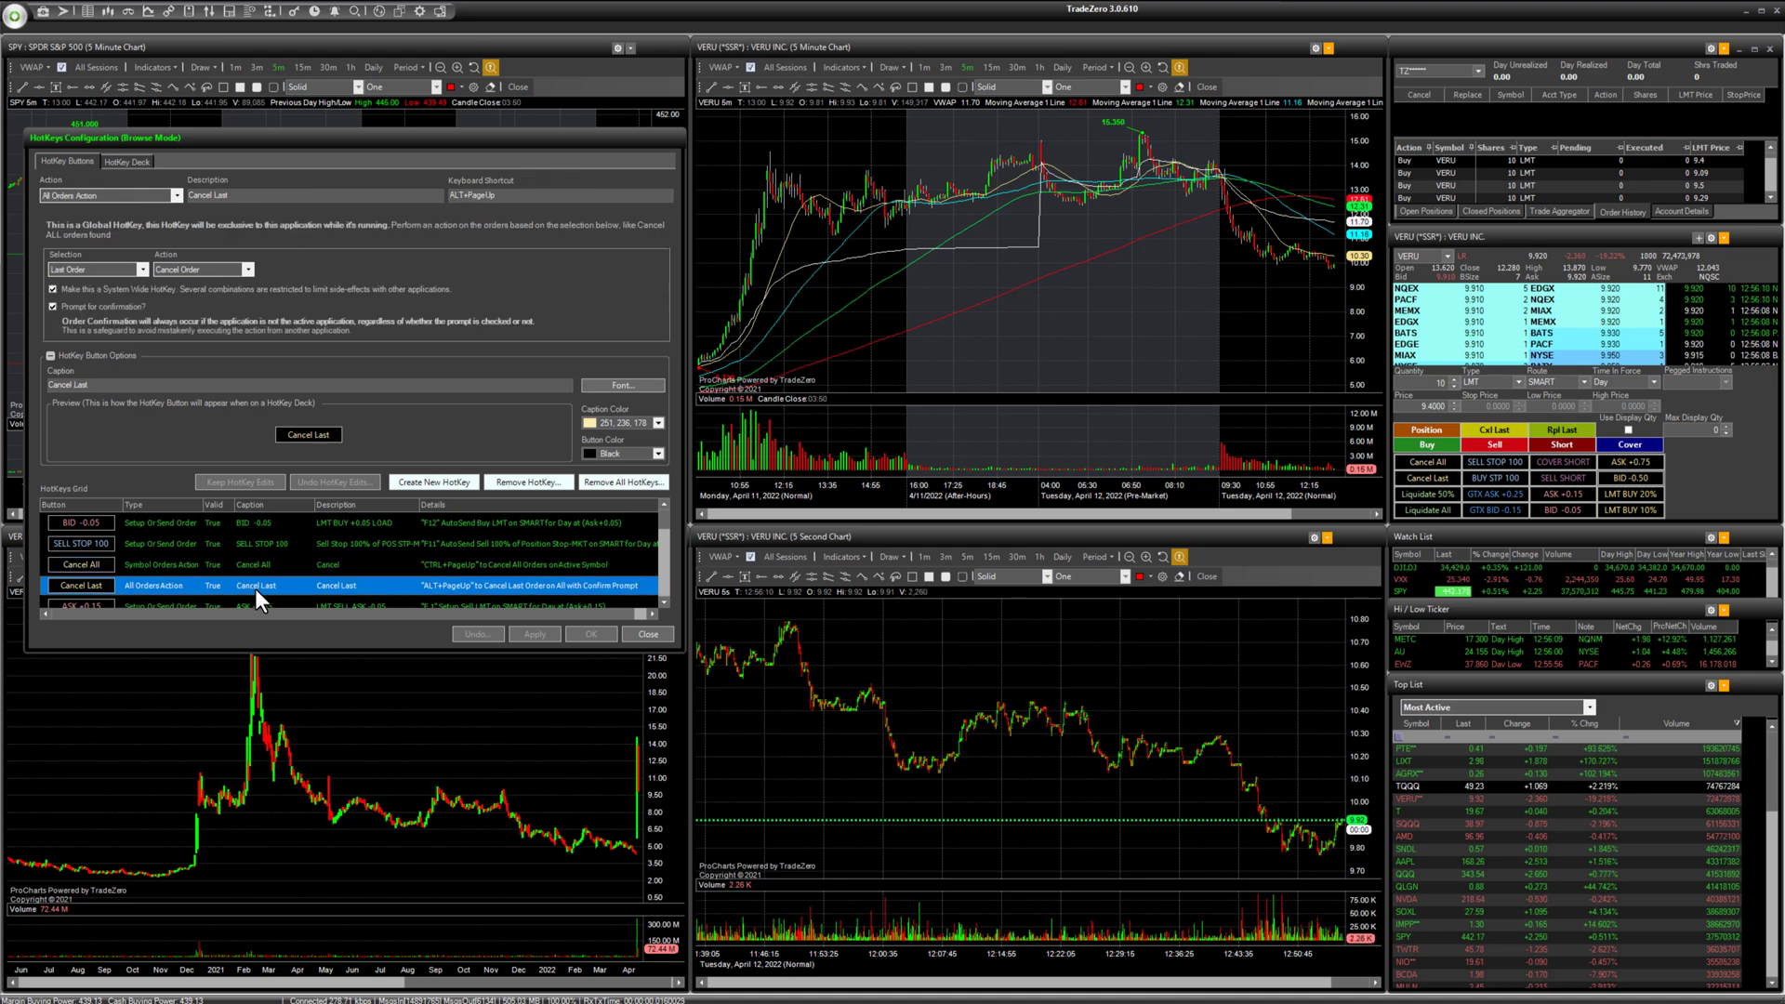
# Step: Enable Auto-Send Order for the ASK +0.15 hotkey, keeping and applying the edit
pyautogui.click(255, 604)
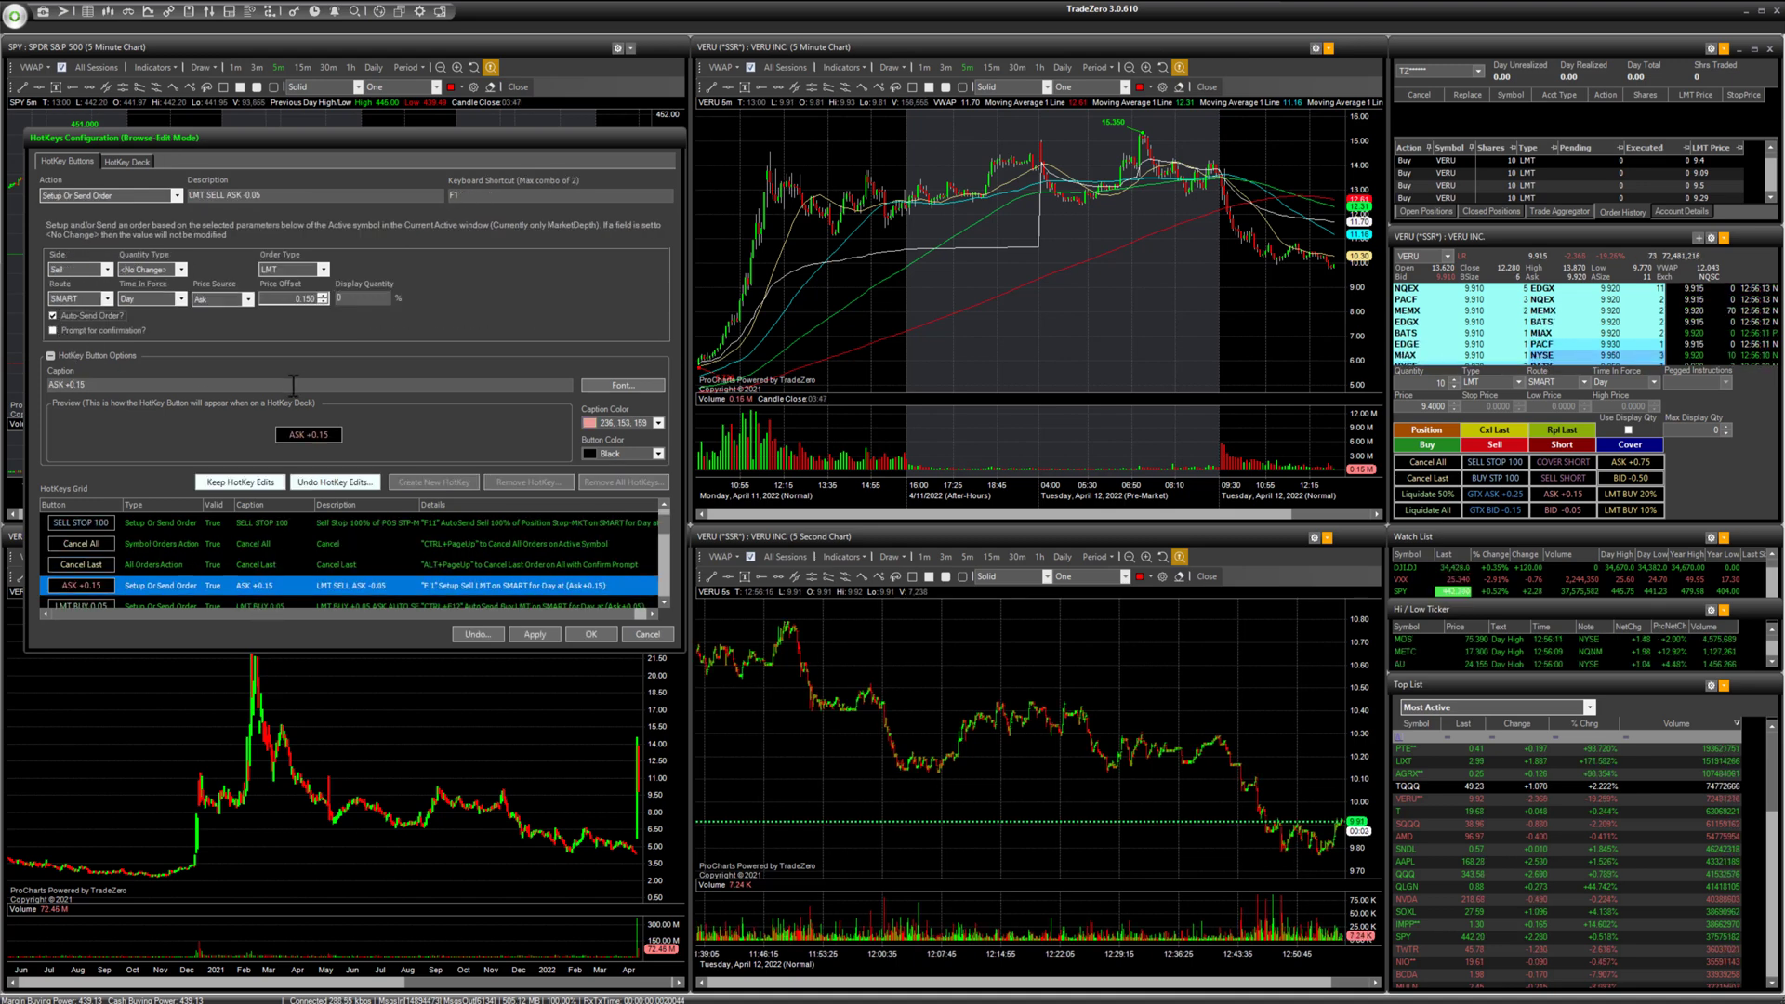
pyautogui.click(238, 482)
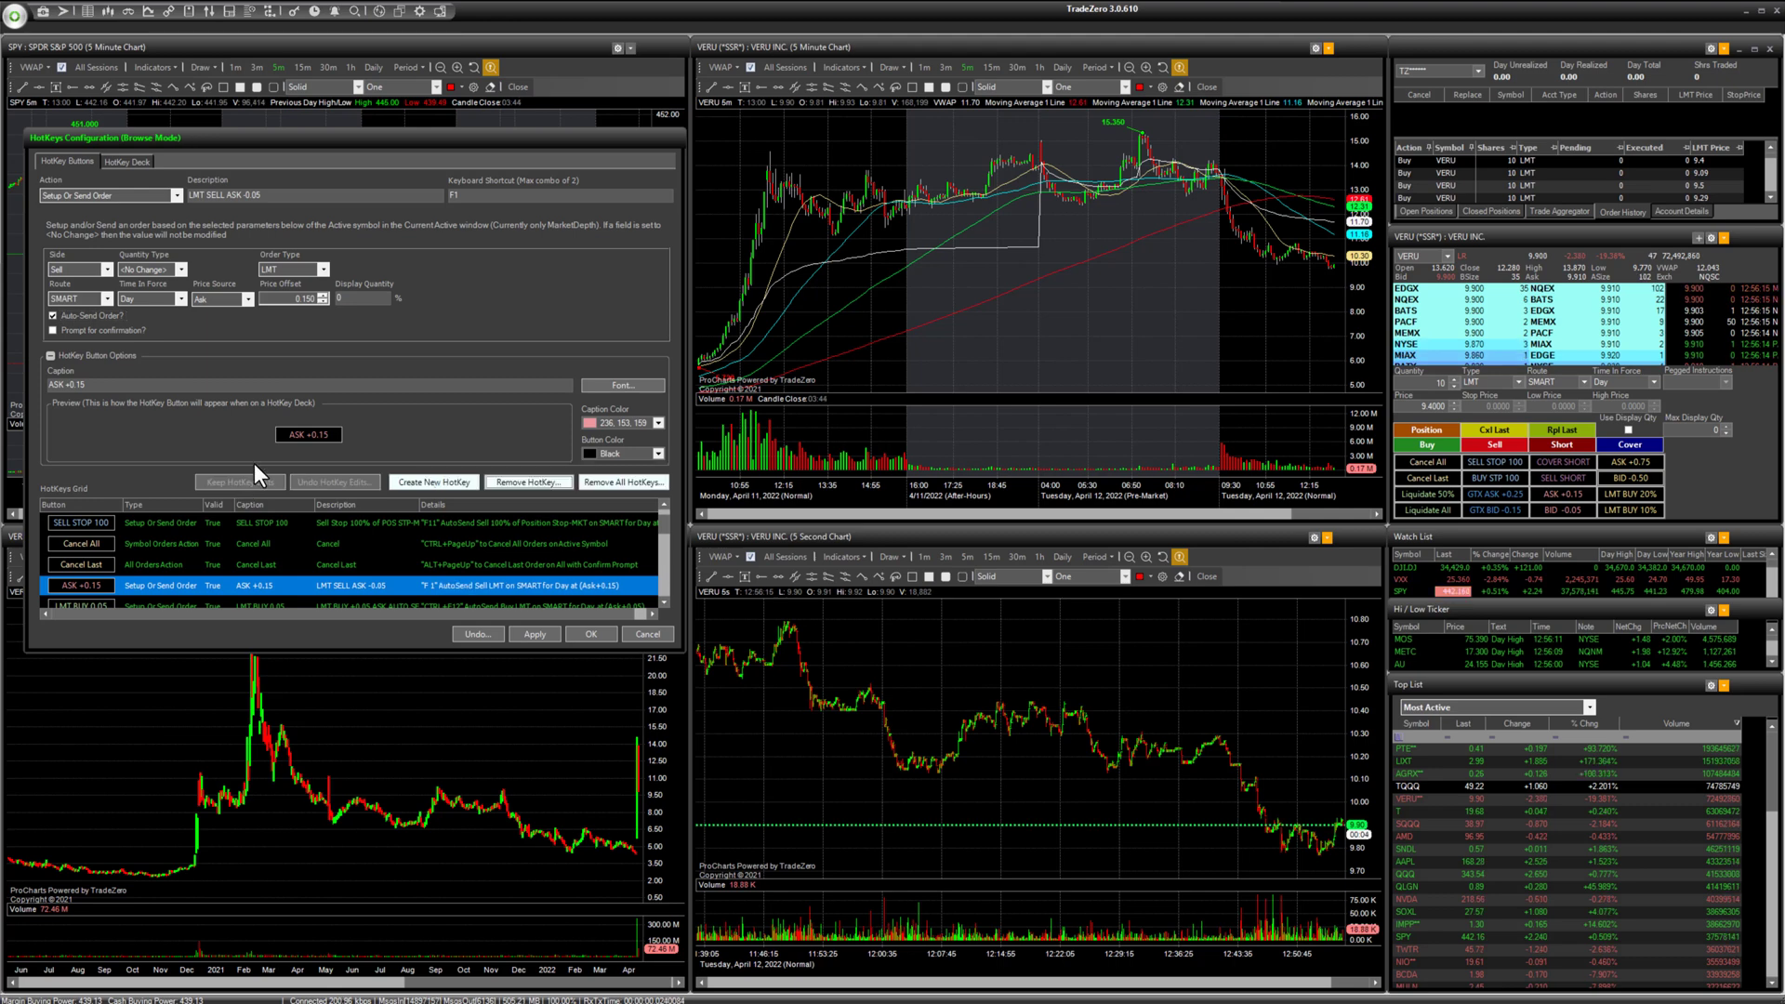
pyautogui.click(534, 636)
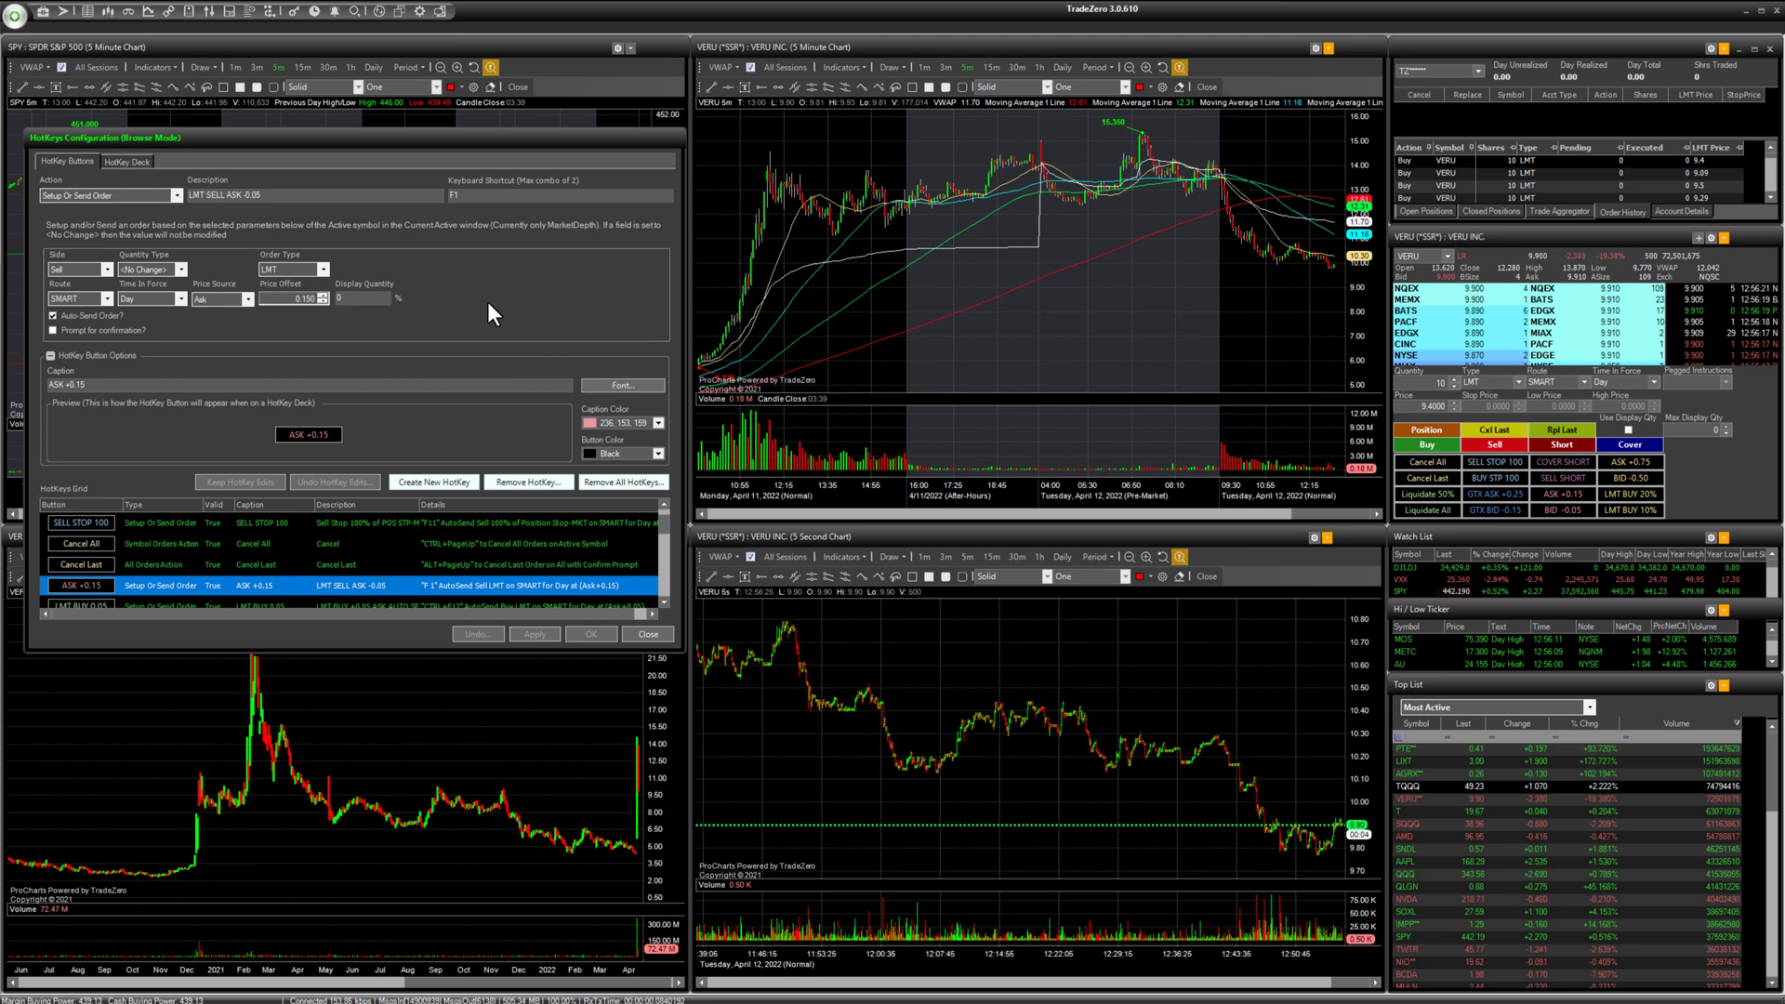
# Step: Find where the hotkey set can be saved to a file, leaving it unsaved
pyautogui.click(16, 19)
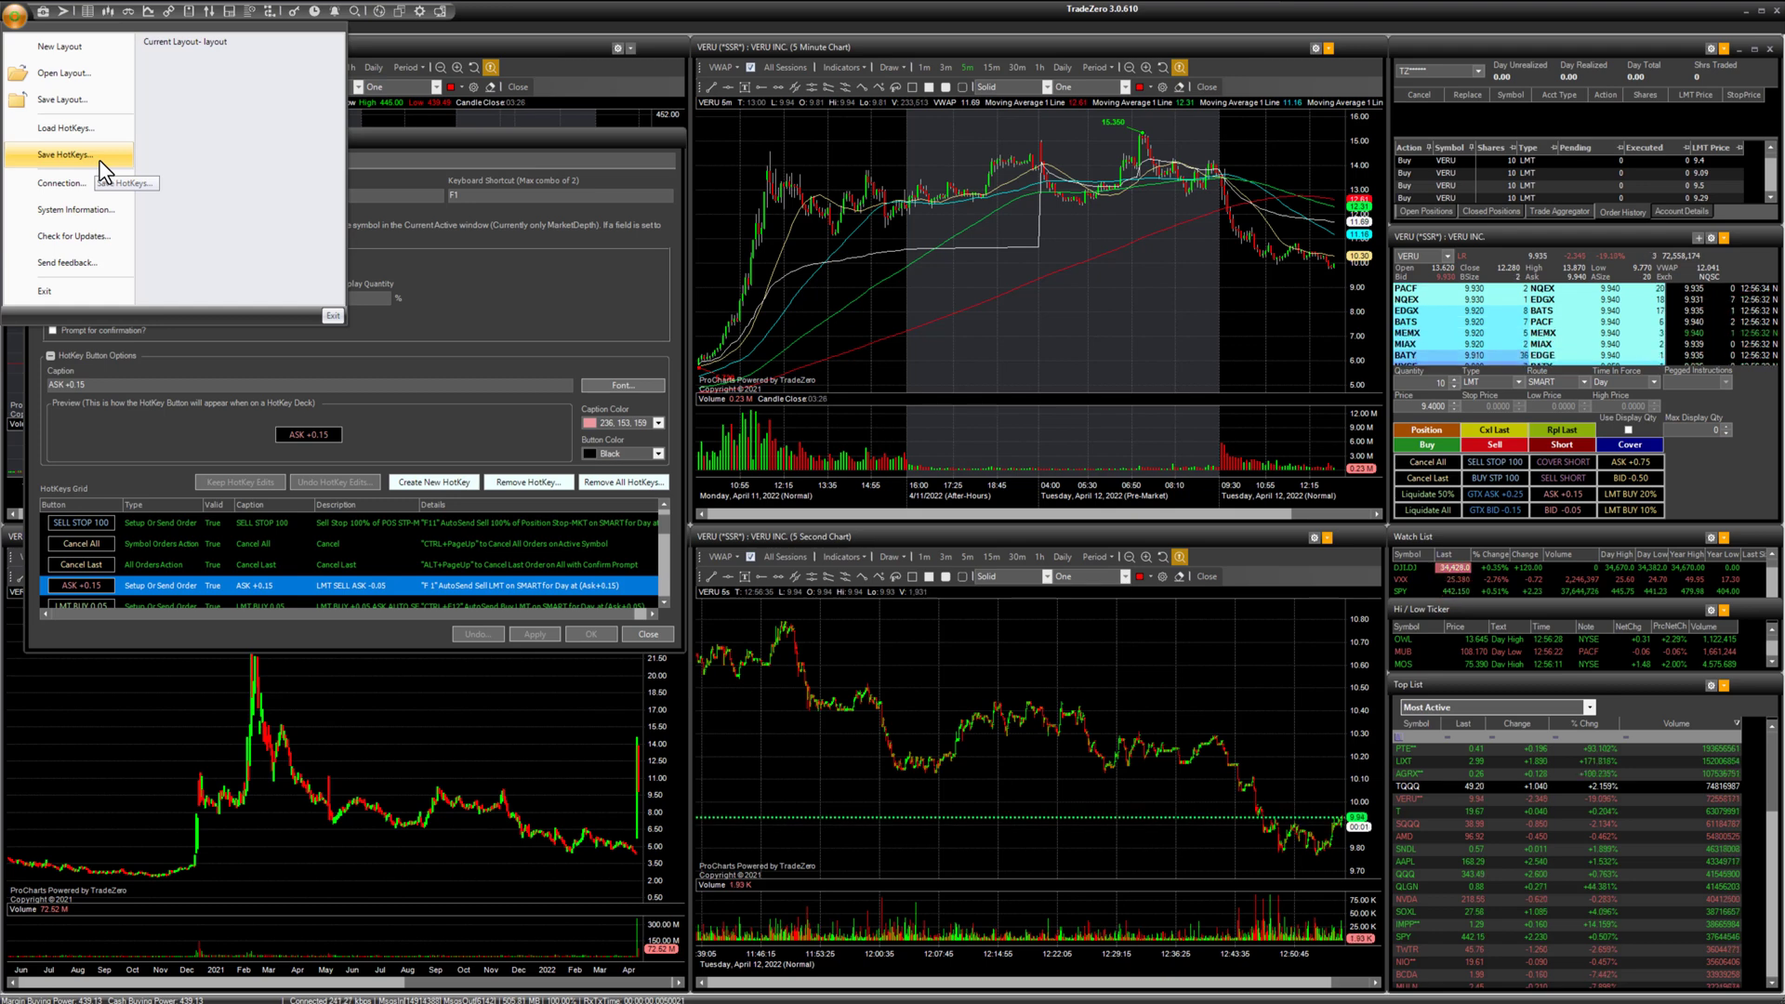
pyautogui.click(514, 281)
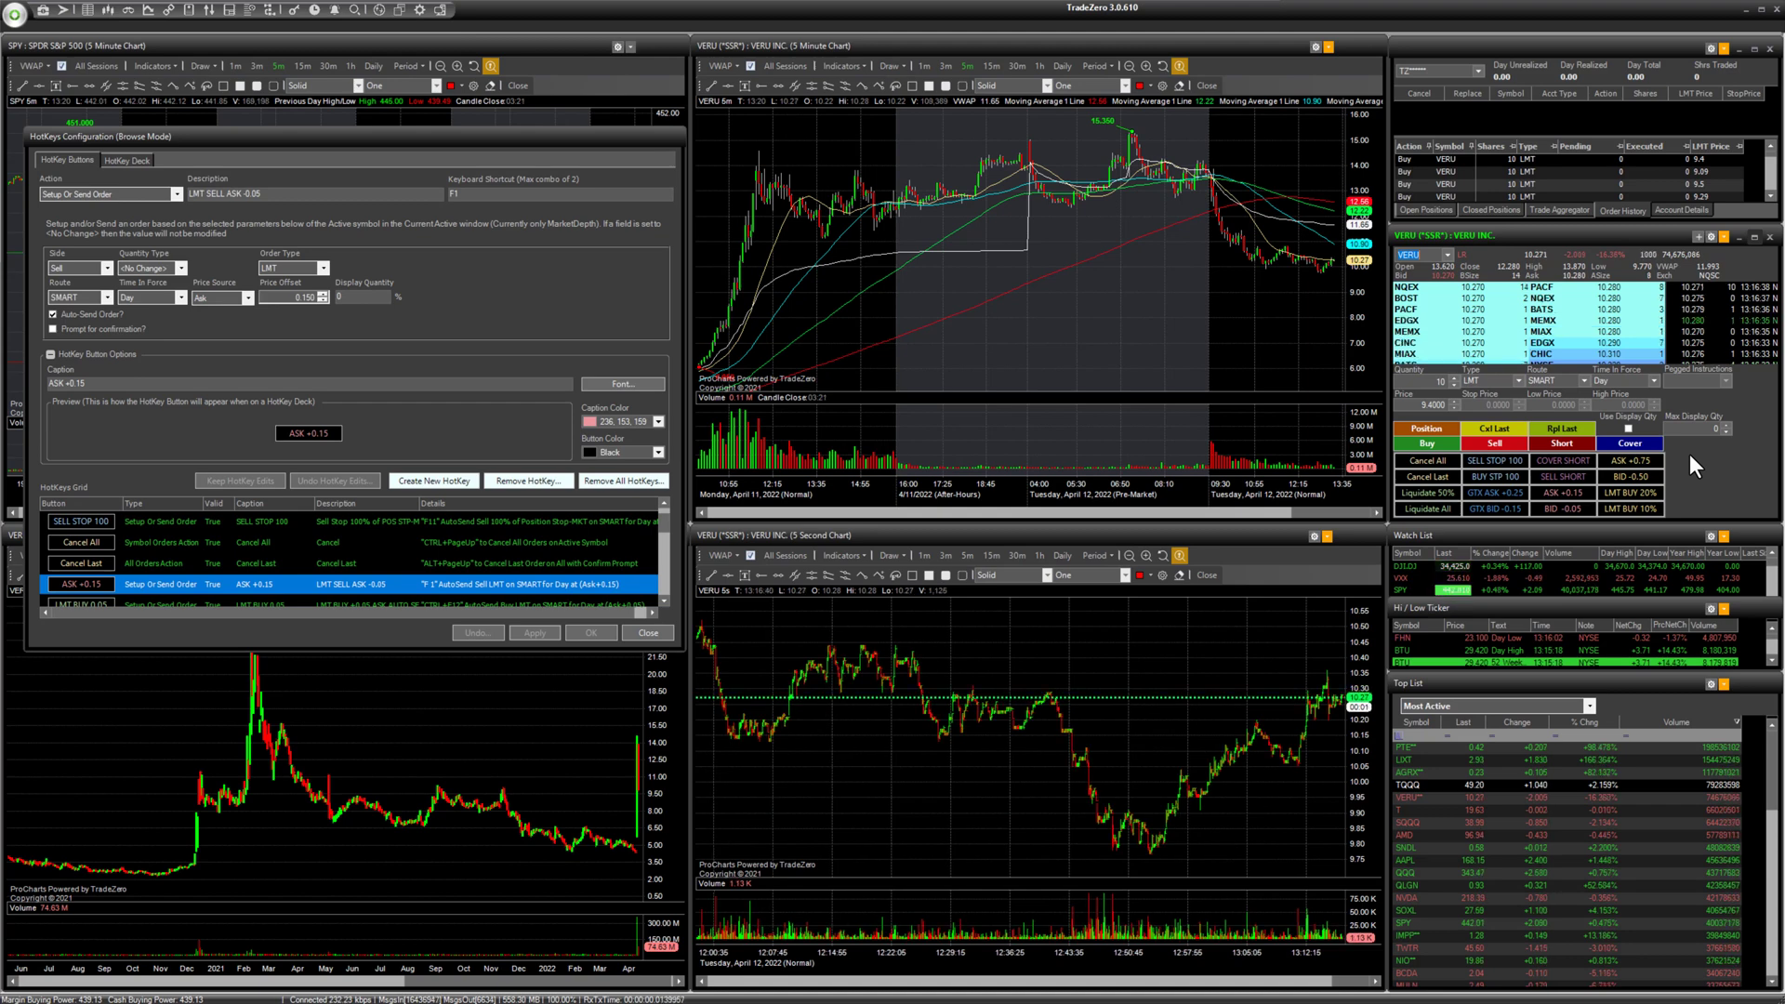
# Step: Hide the HotKey Deck in the VERU market depth window's button preferences and apply the change
pyautogui.rightClick(1688, 452)
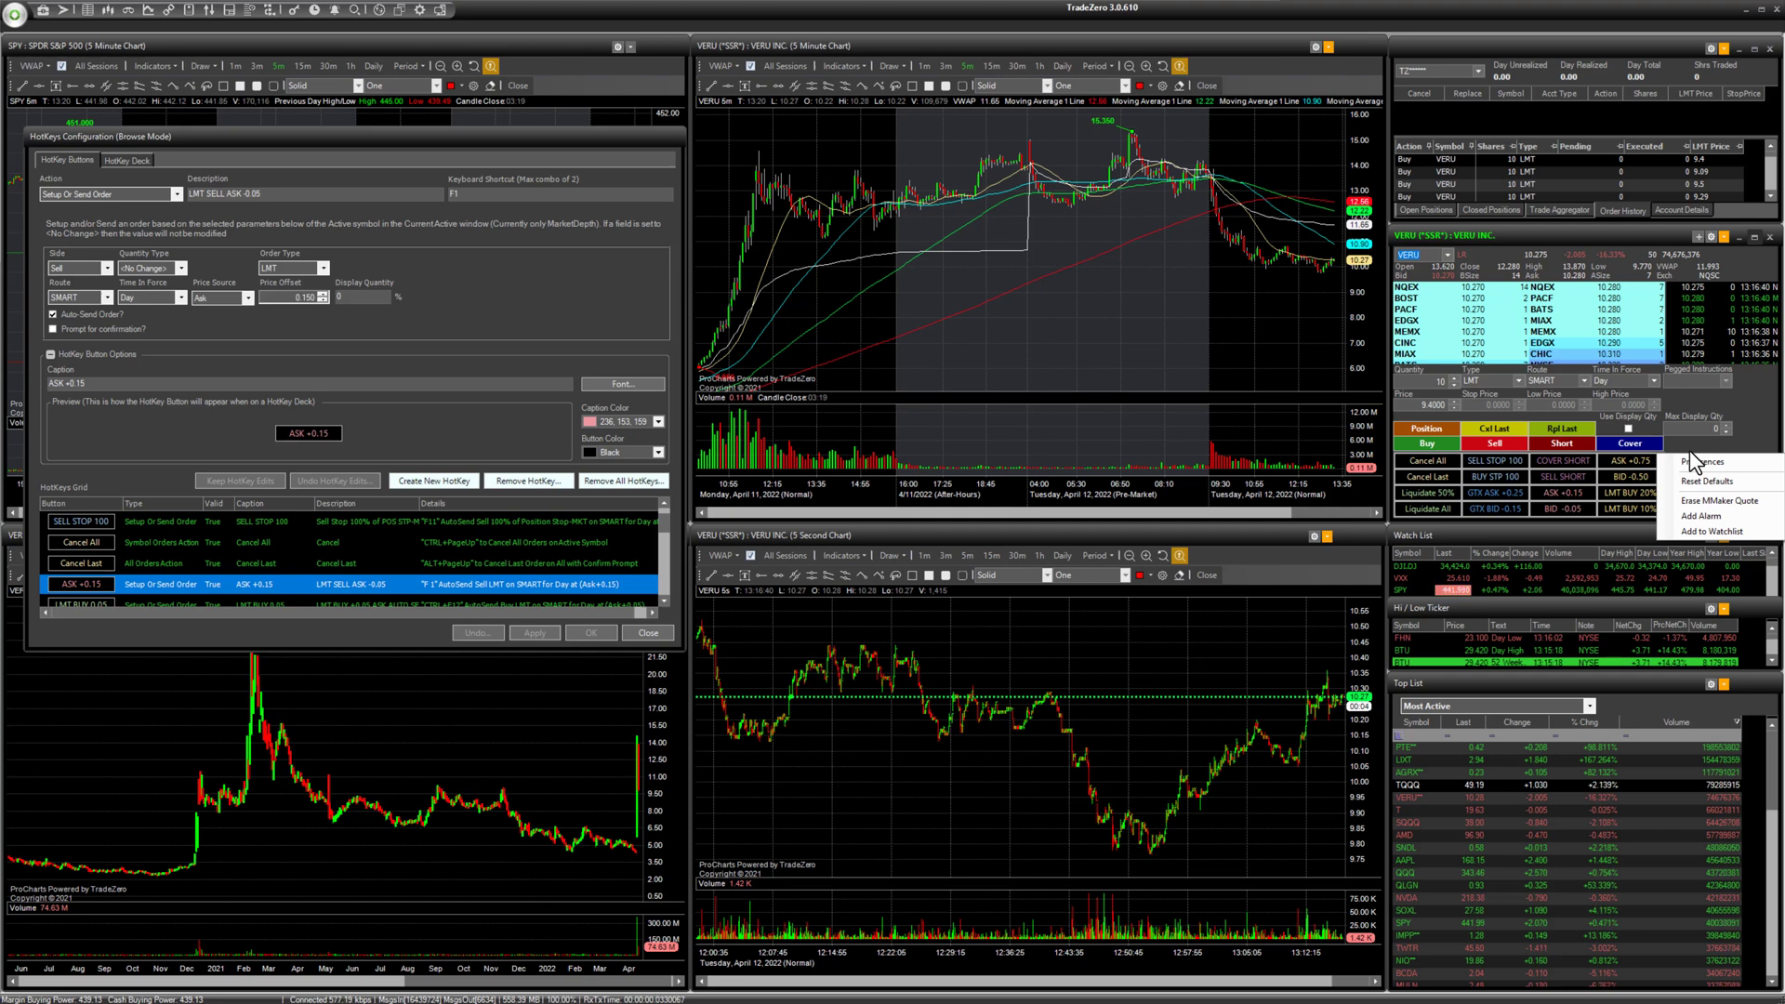
pyautogui.click(1697, 459)
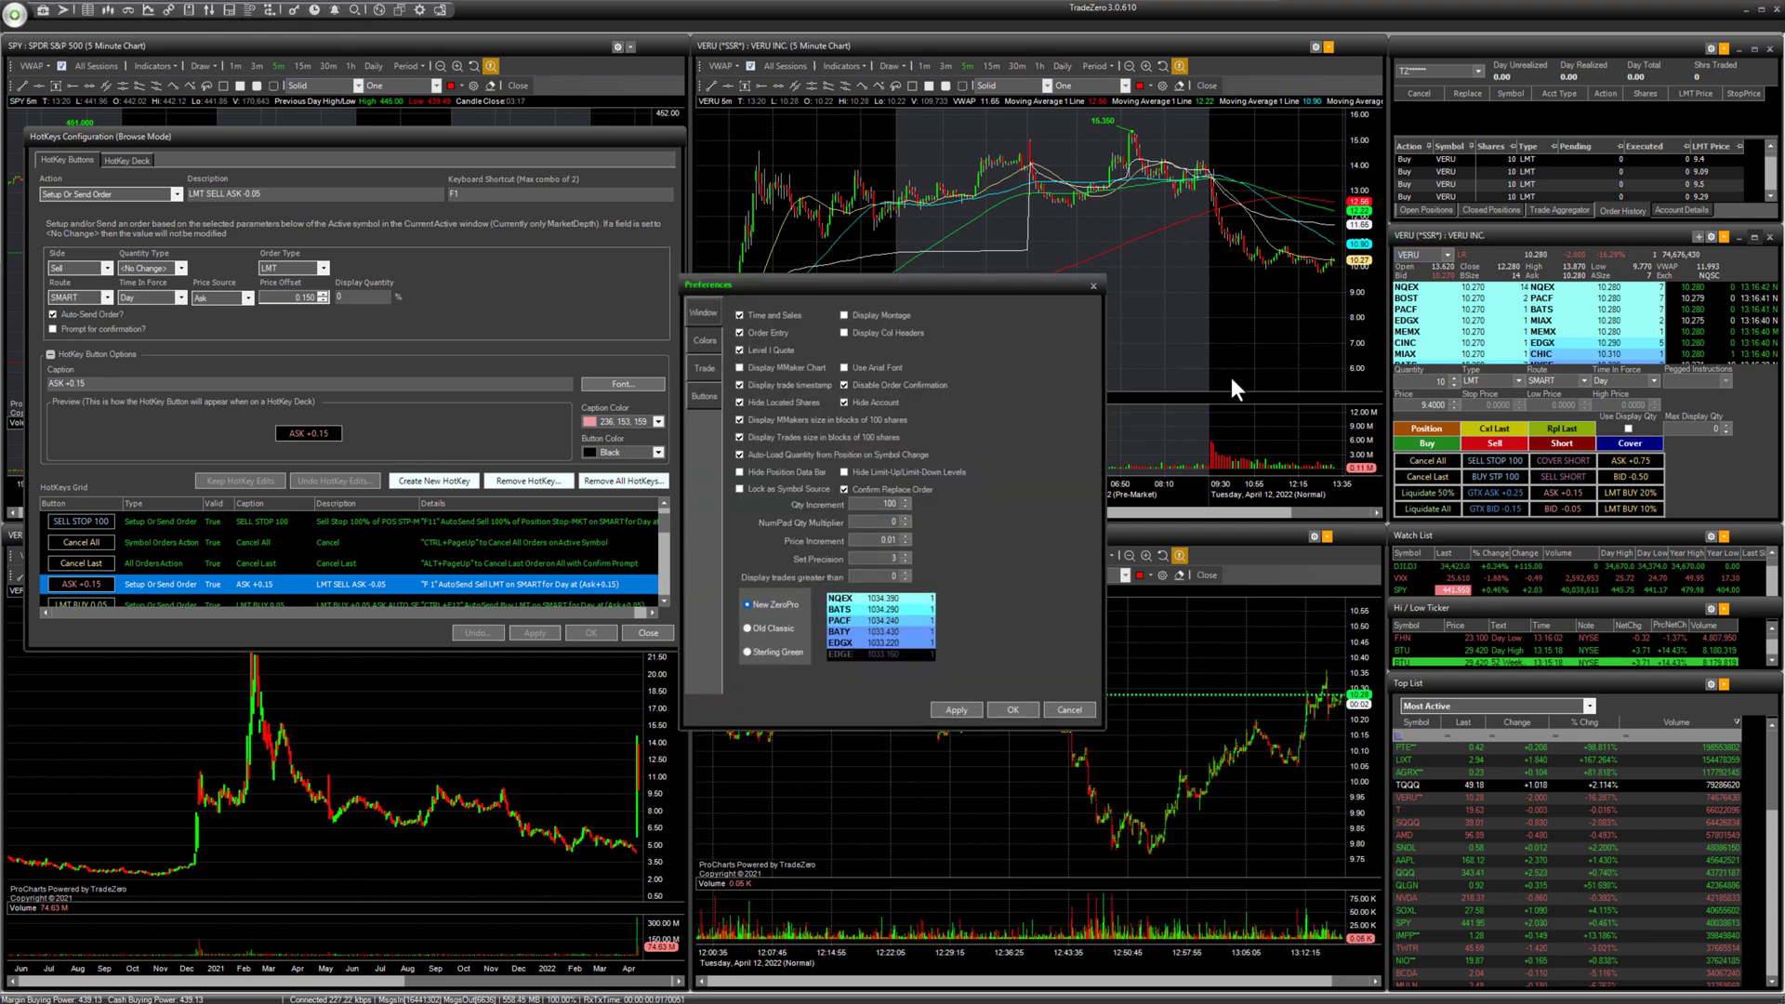
pyautogui.click(705, 397)
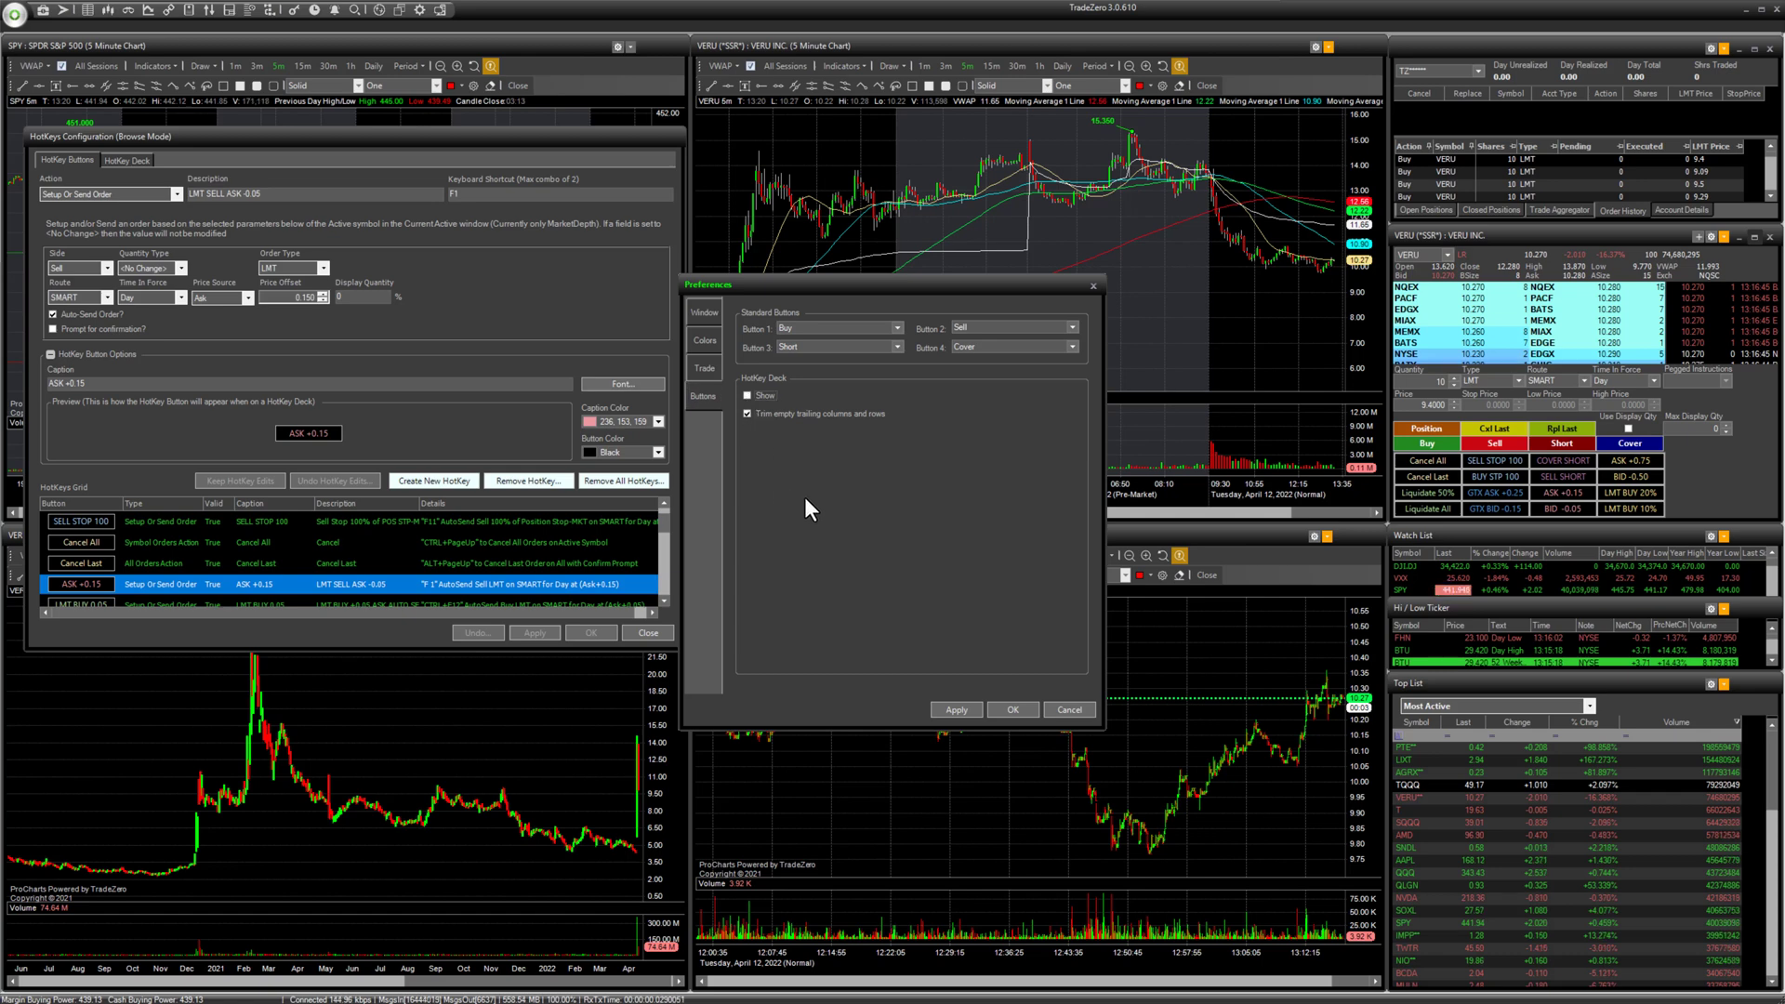
pyautogui.click(955, 710)
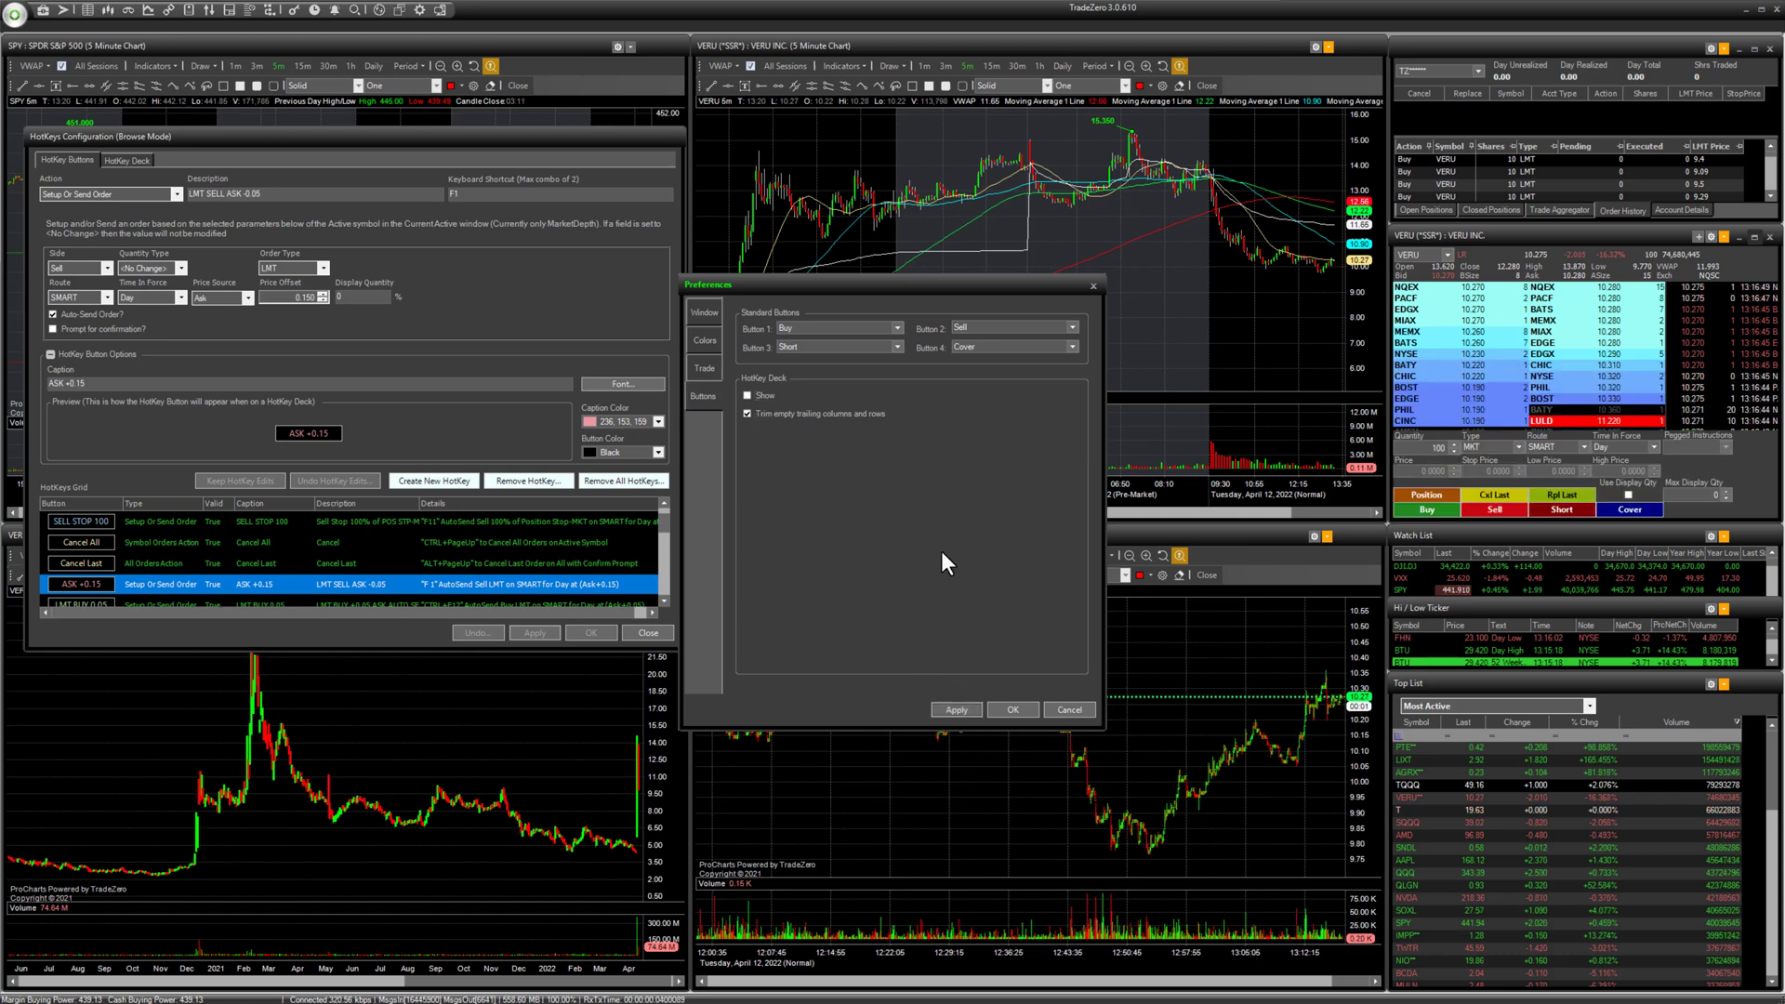
# Step: Enable Show for the market depth window's HotKey Deck, apply it and close the preferences
pyautogui.click(748, 396)
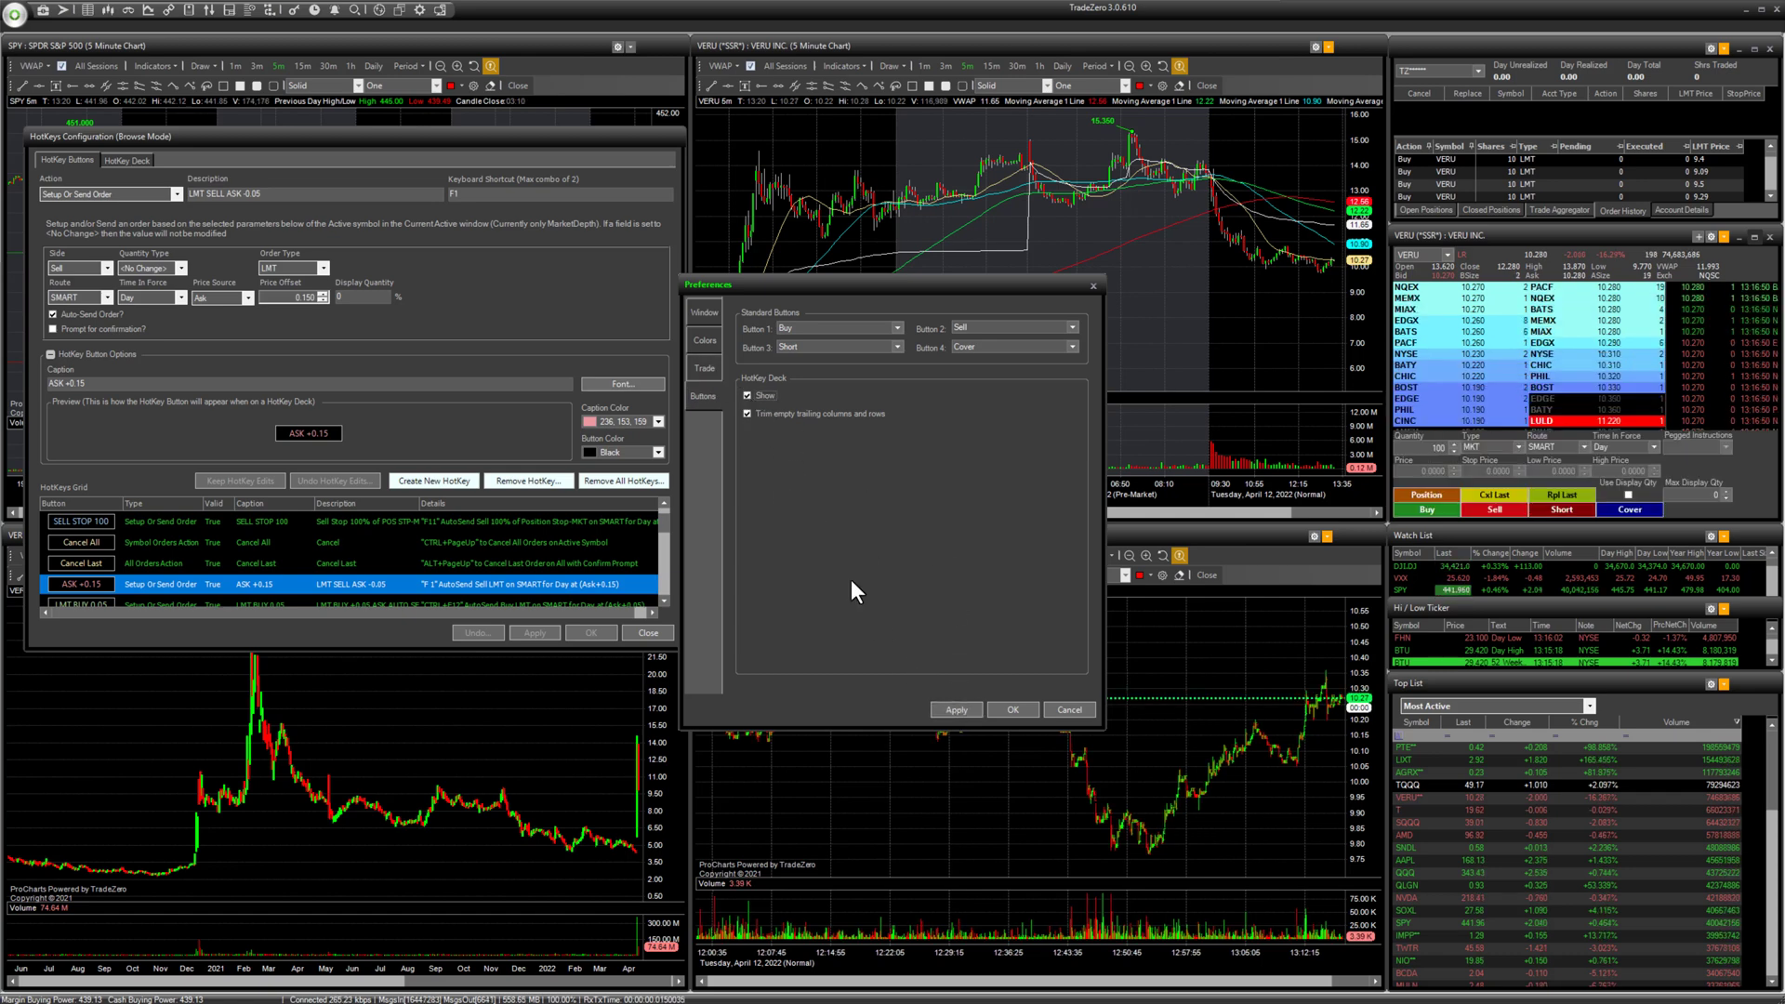
pyautogui.click(956, 710)
pyautogui.click(1069, 709)
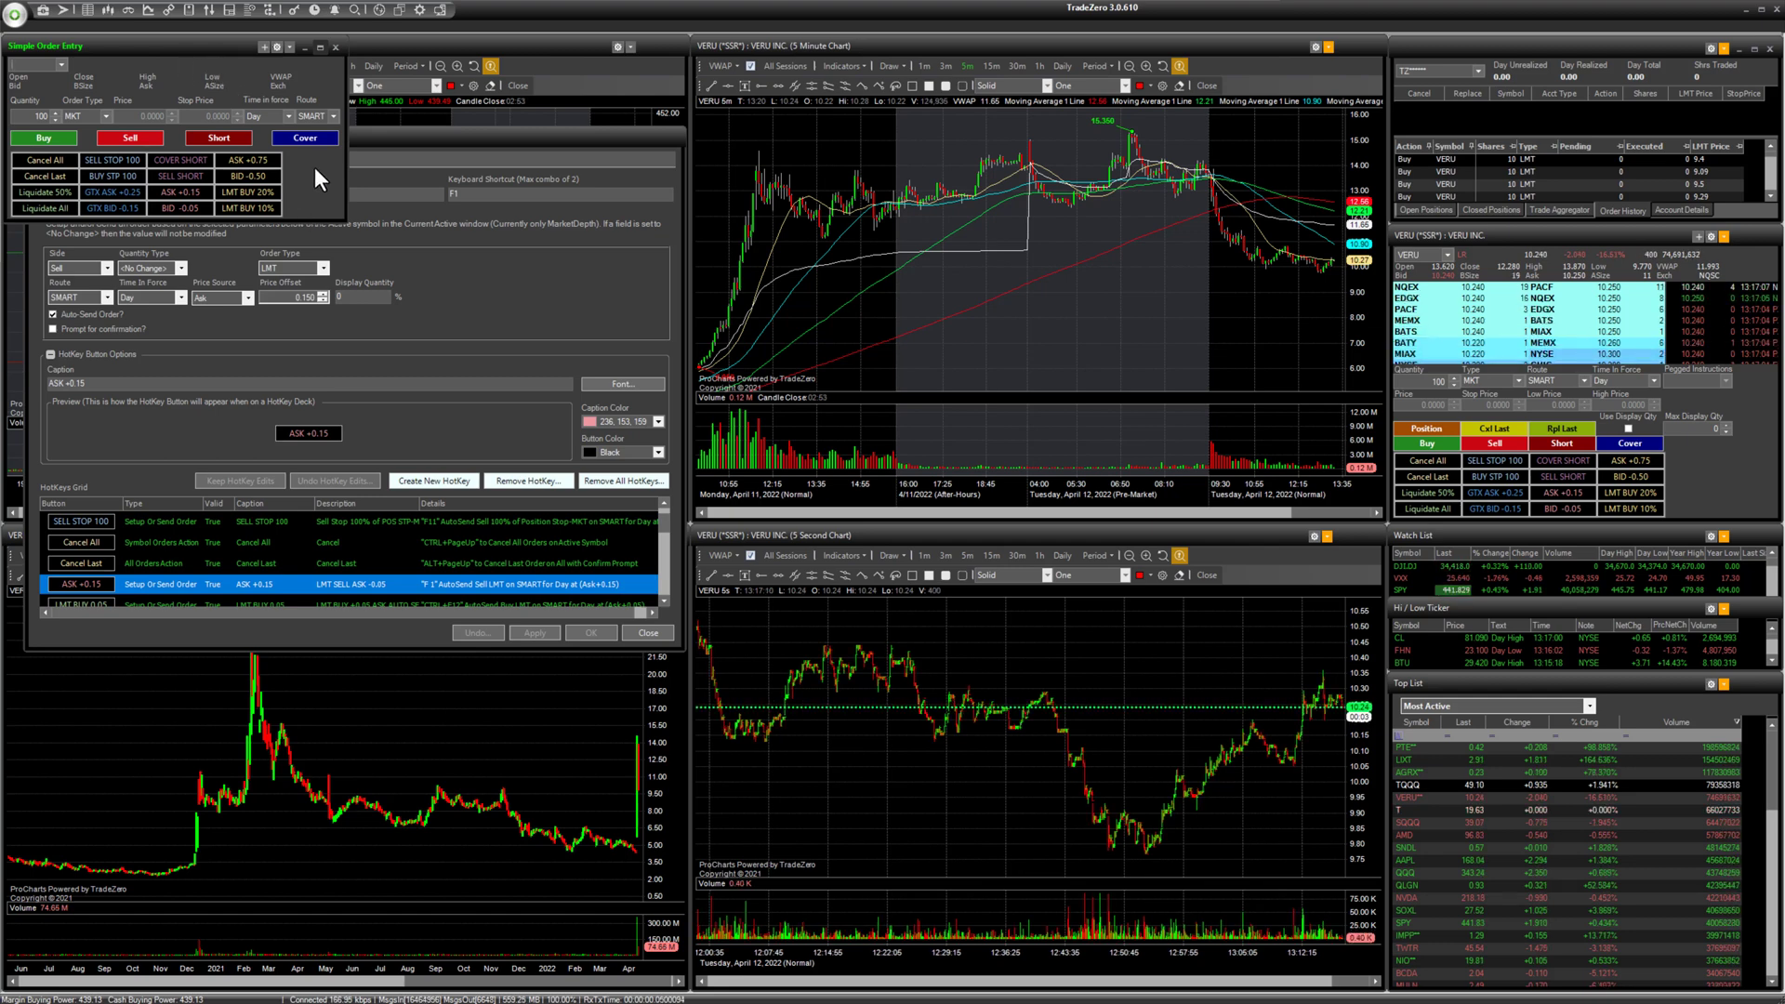
# Step: Close the Simple Order Entry window
pyautogui.click(335, 47)
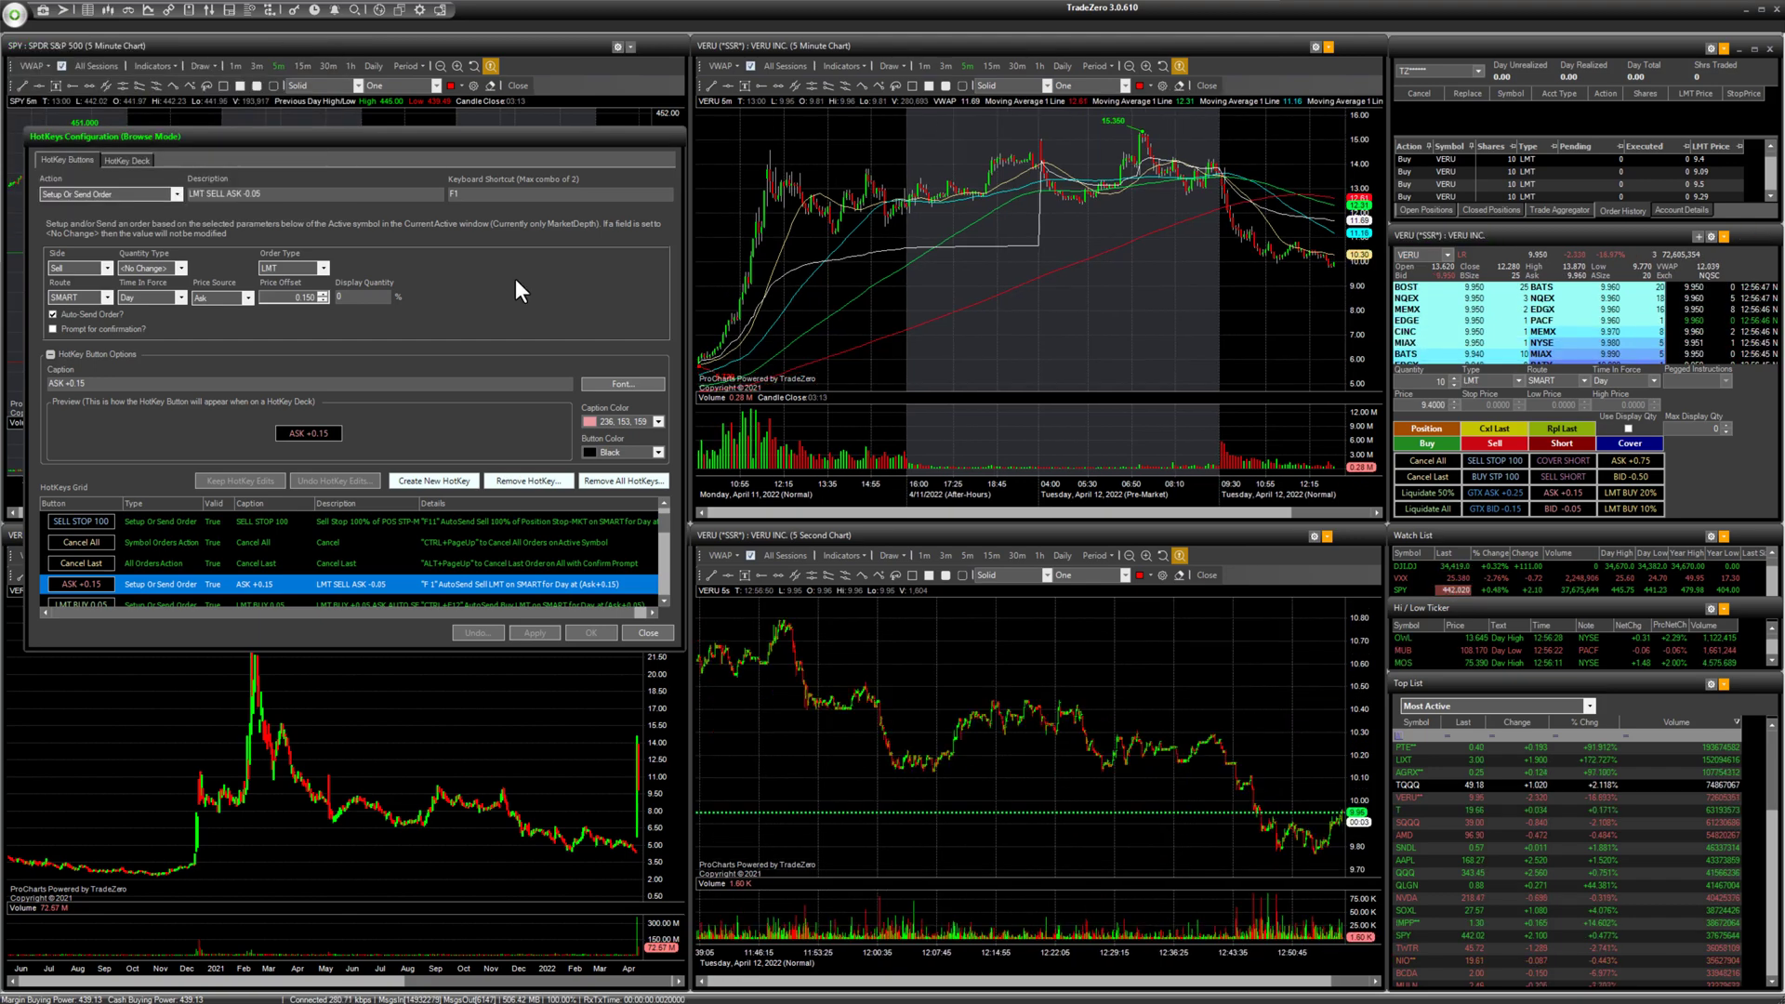